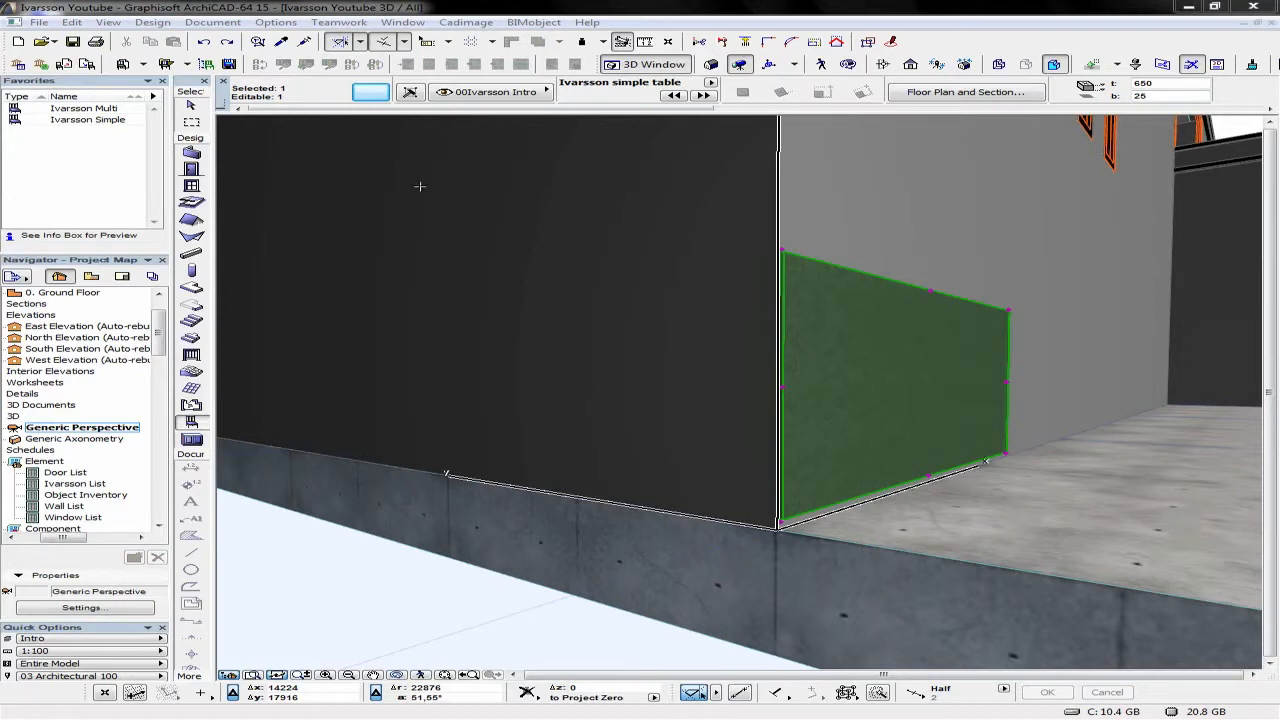
- Review the selected facade panel's form, table size, colour family and colour options in its object settings
{"action": "left_click", "coordinate": [370, 92]}
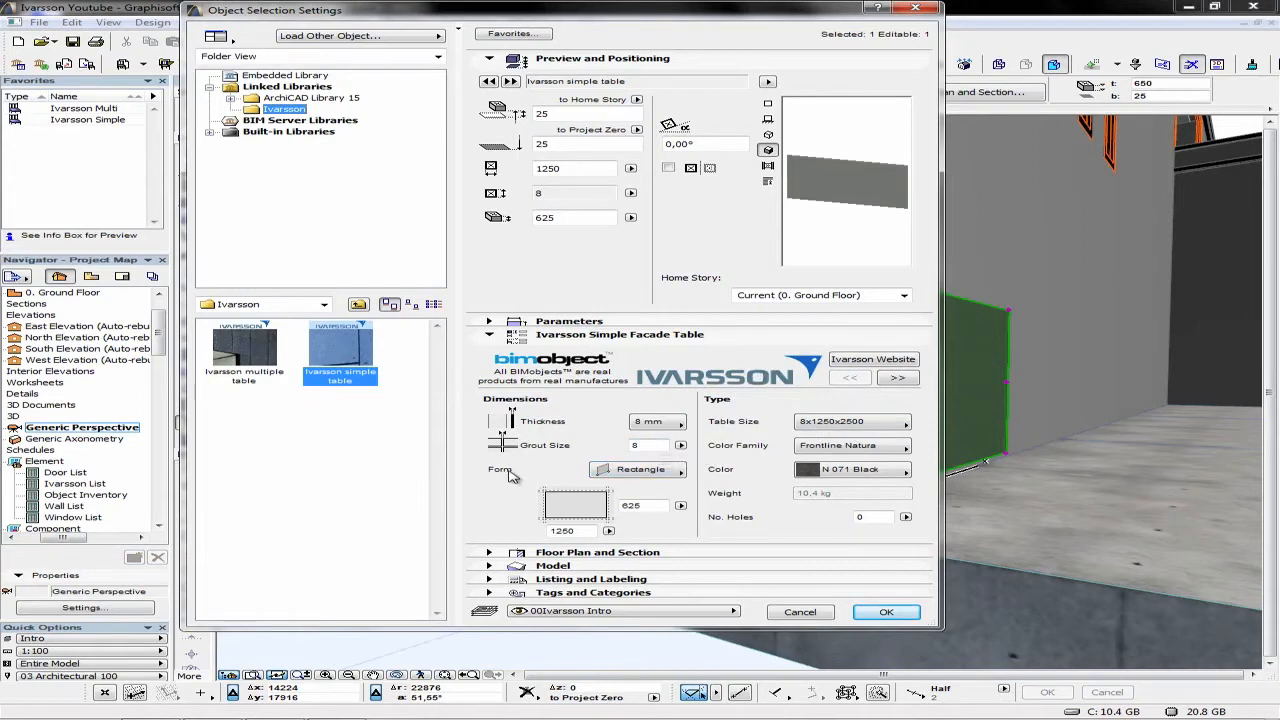
{"action": "left_click", "coordinate": [640, 474]}
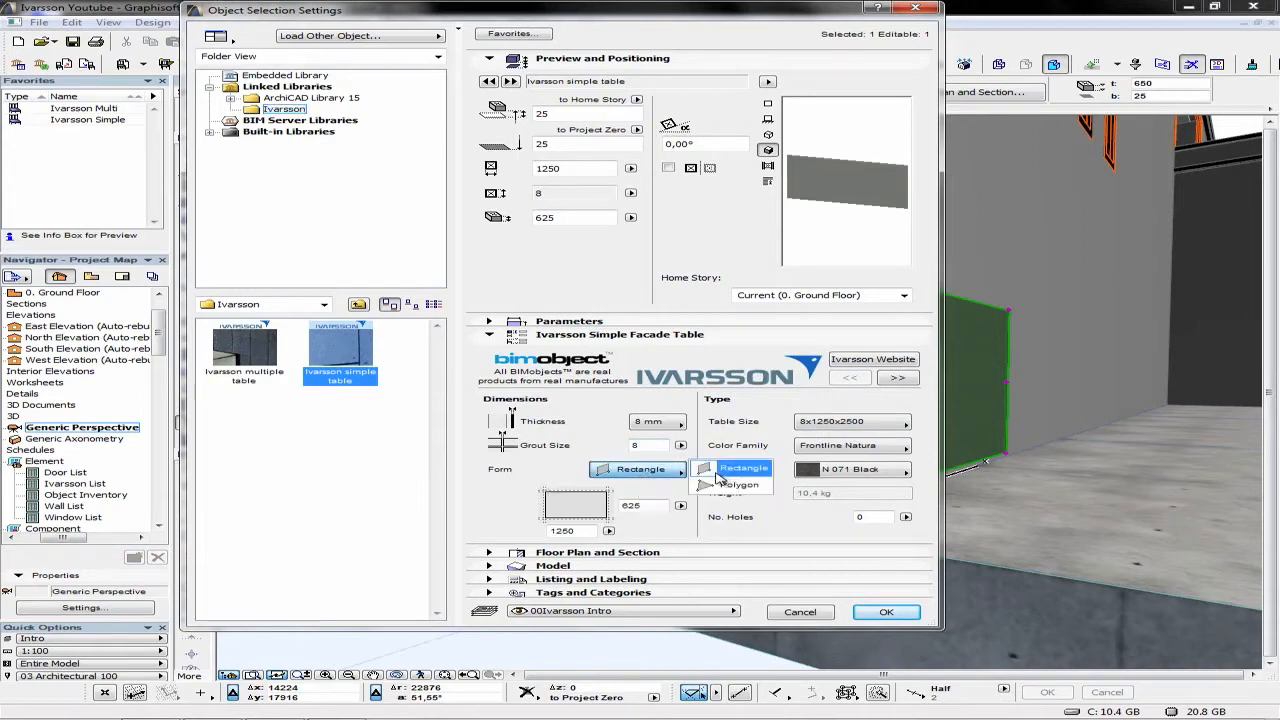
{"action": "left_click", "coordinate": [517, 503]}
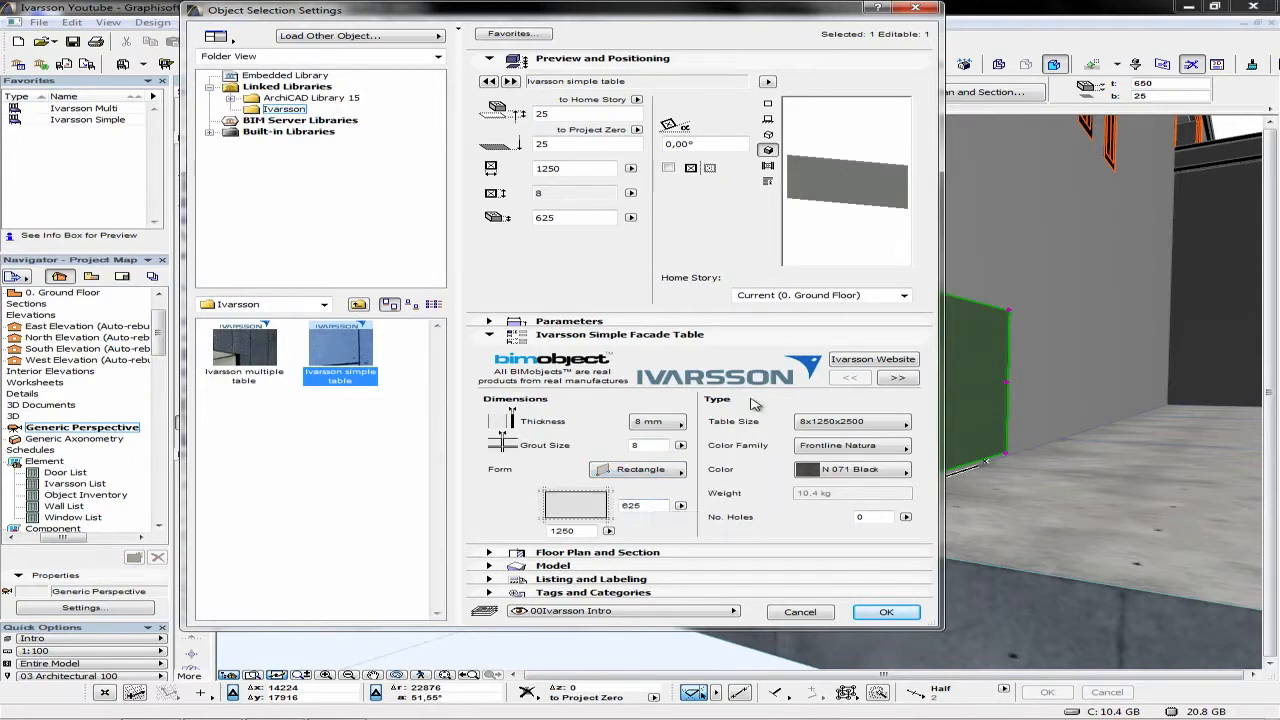
{"action": "left_click", "coordinate": [858, 422]}
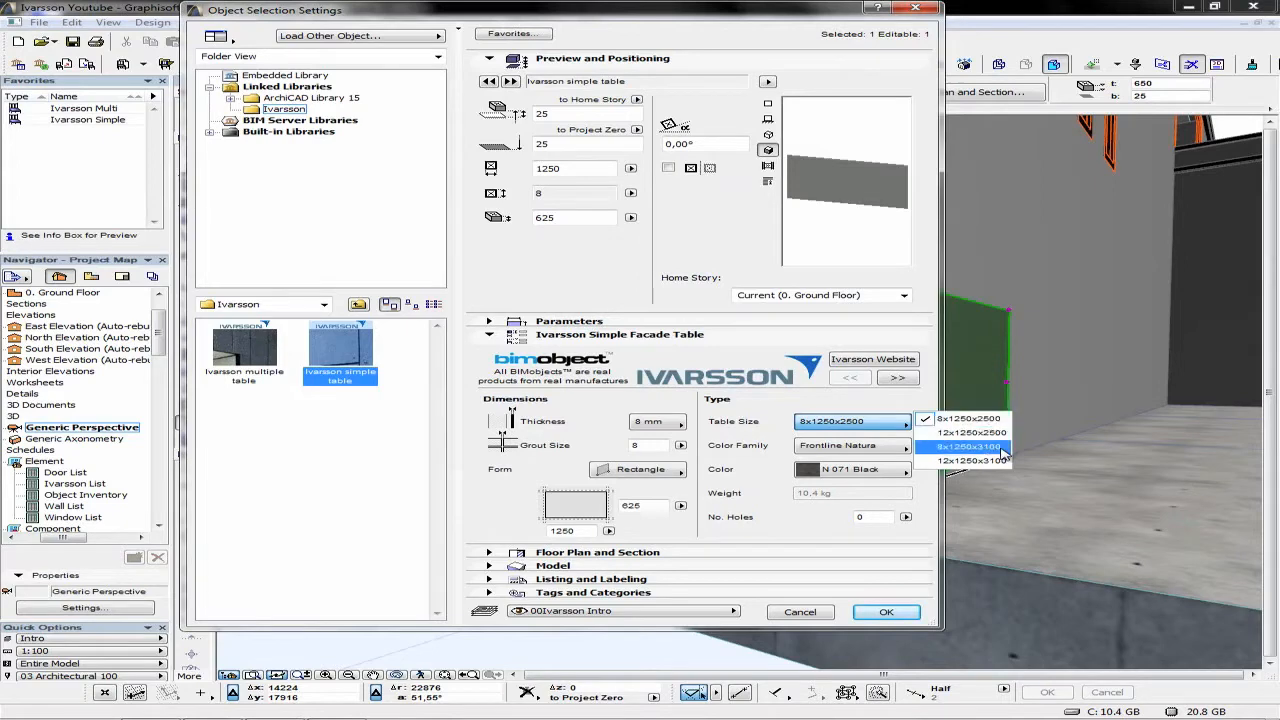
{"action": "left_click", "coordinate": [728, 458]}
{"action": "left_click", "coordinate": [838, 450]}
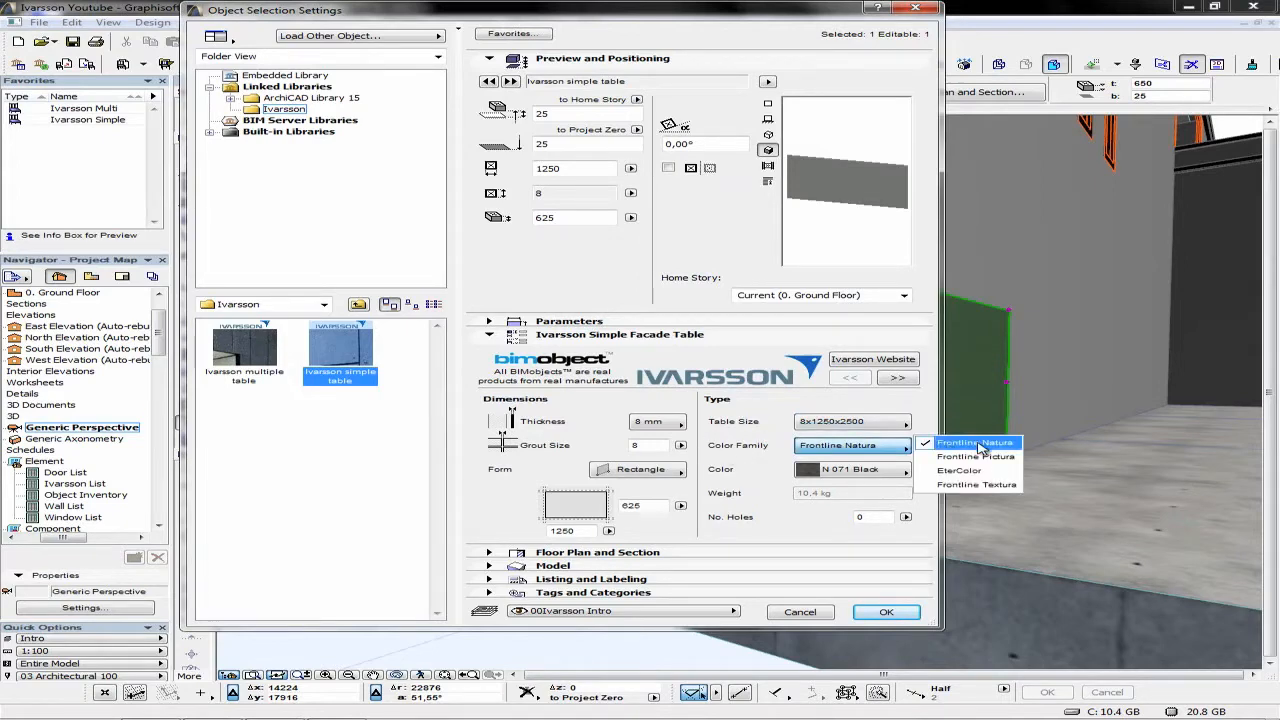
{"action": "left_click", "coordinate": [742, 474]}
{"action": "left_click", "coordinate": [836, 474]}
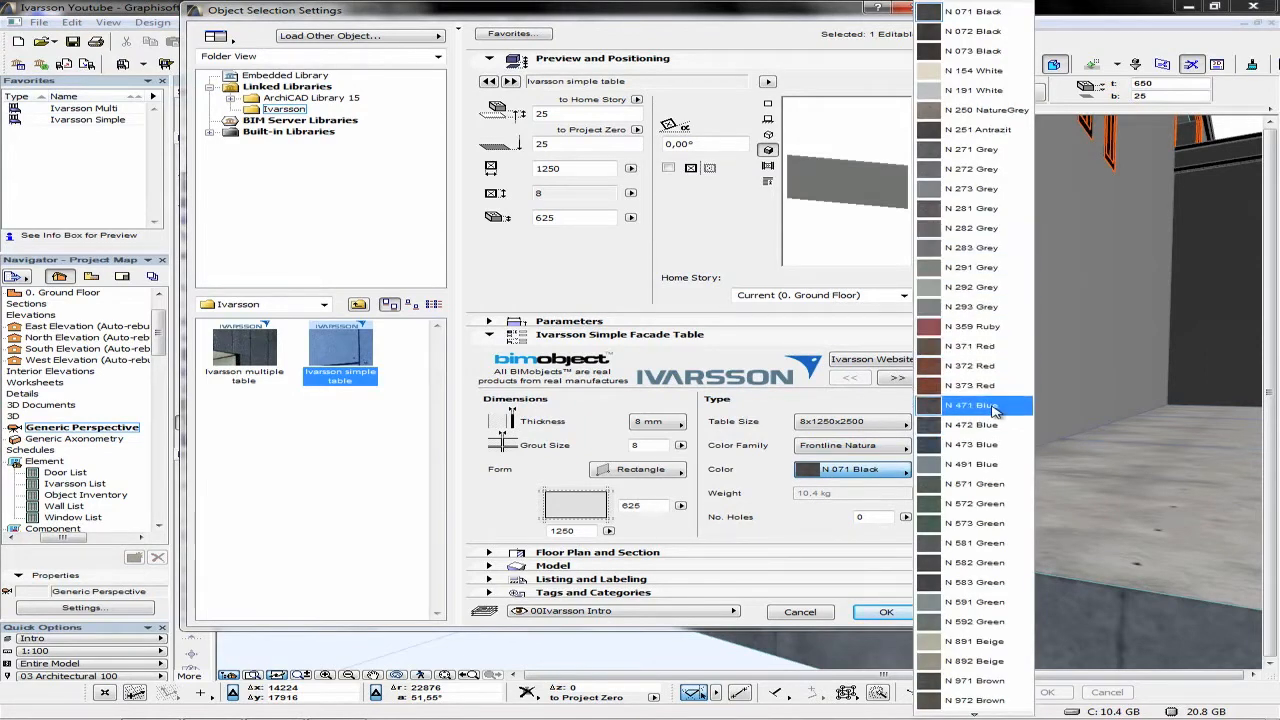
{"action": "left_click", "coordinate": [712, 453]}
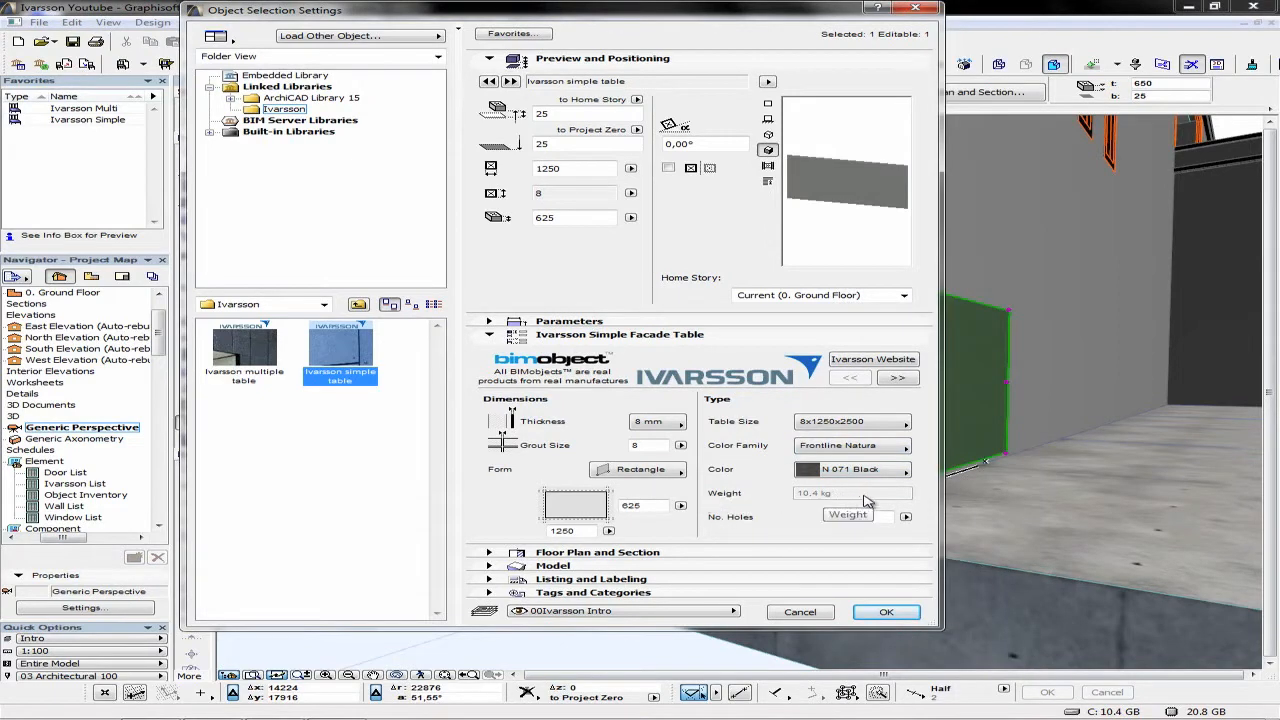
- Try a panel height of 1250 mm, and restore it to 625 mm
{"action": "double_click", "coordinate": [648, 507]}
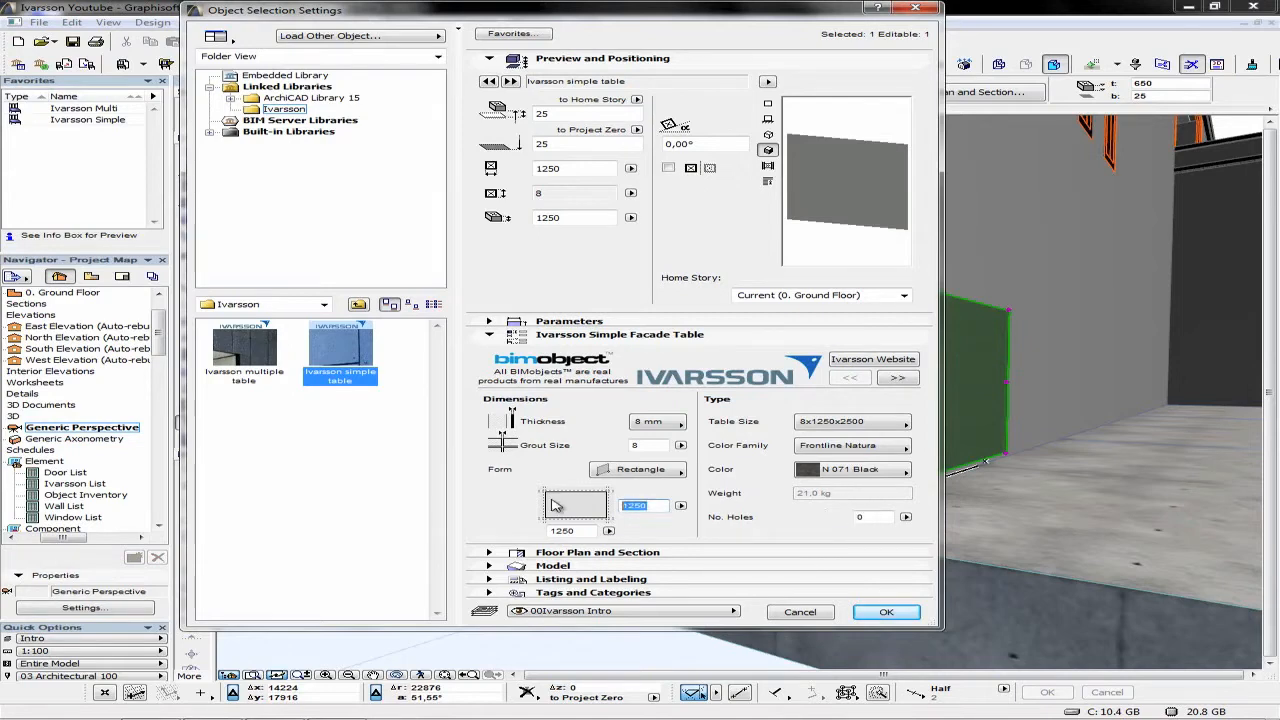
{"action": "type", "text": "62"}
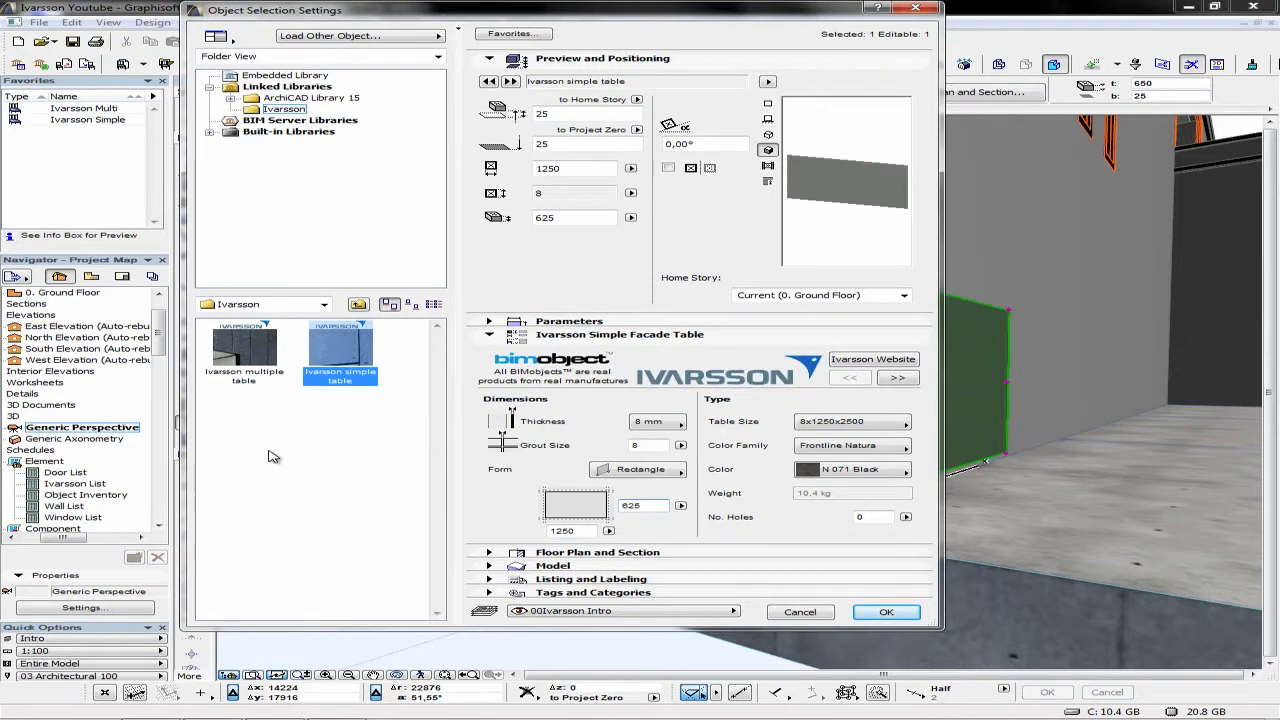
- Try the Show Sizes option in the panel's 2D representation settings, switch it back off and confirm the settings
{"action": "left_click", "coordinate": [897, 377]}
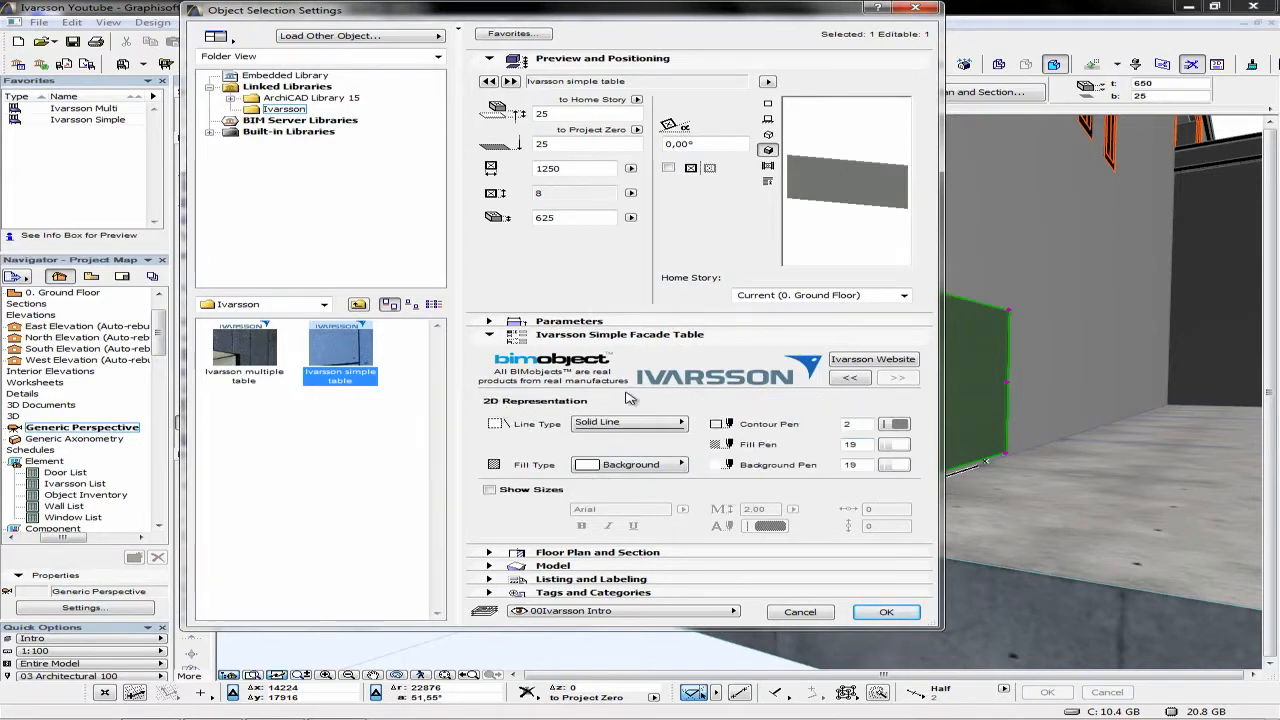
{"action": "left_click", "coordinate": [487, 489]}
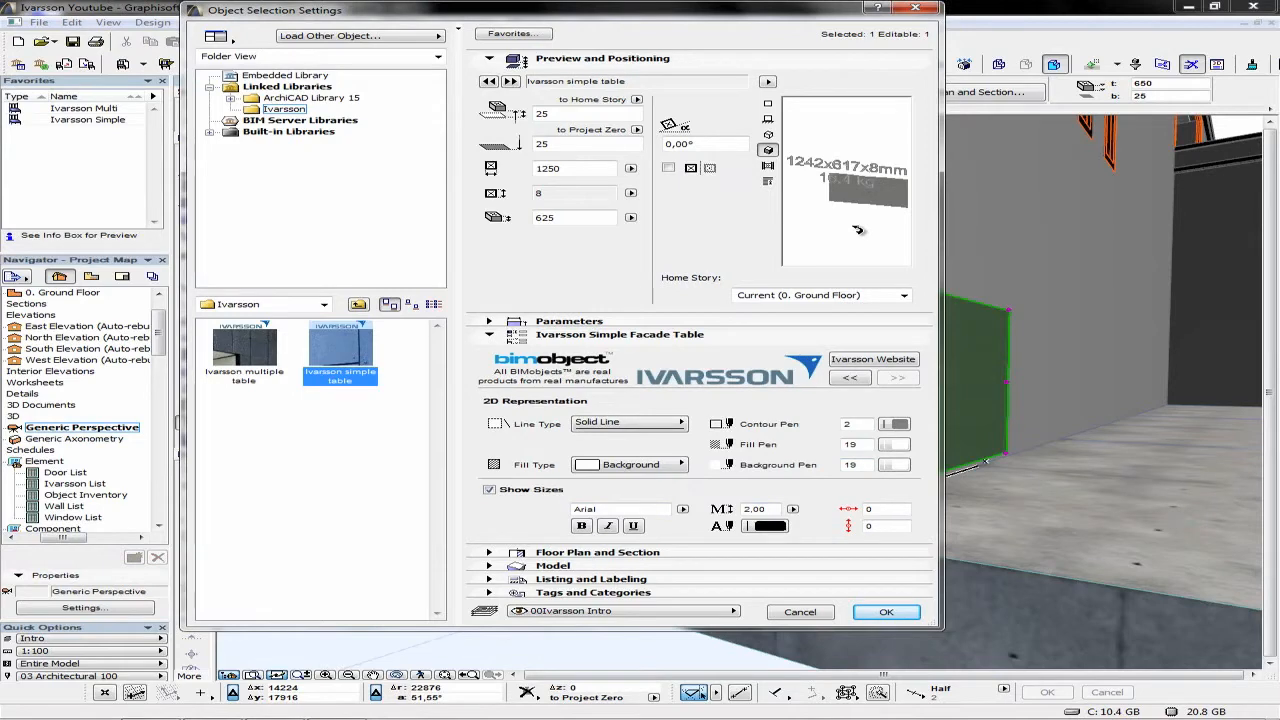
{"action": "left_click", "coordinate": [489, 489]}
{"action": "left_click", "coordinate": [870, 610]}
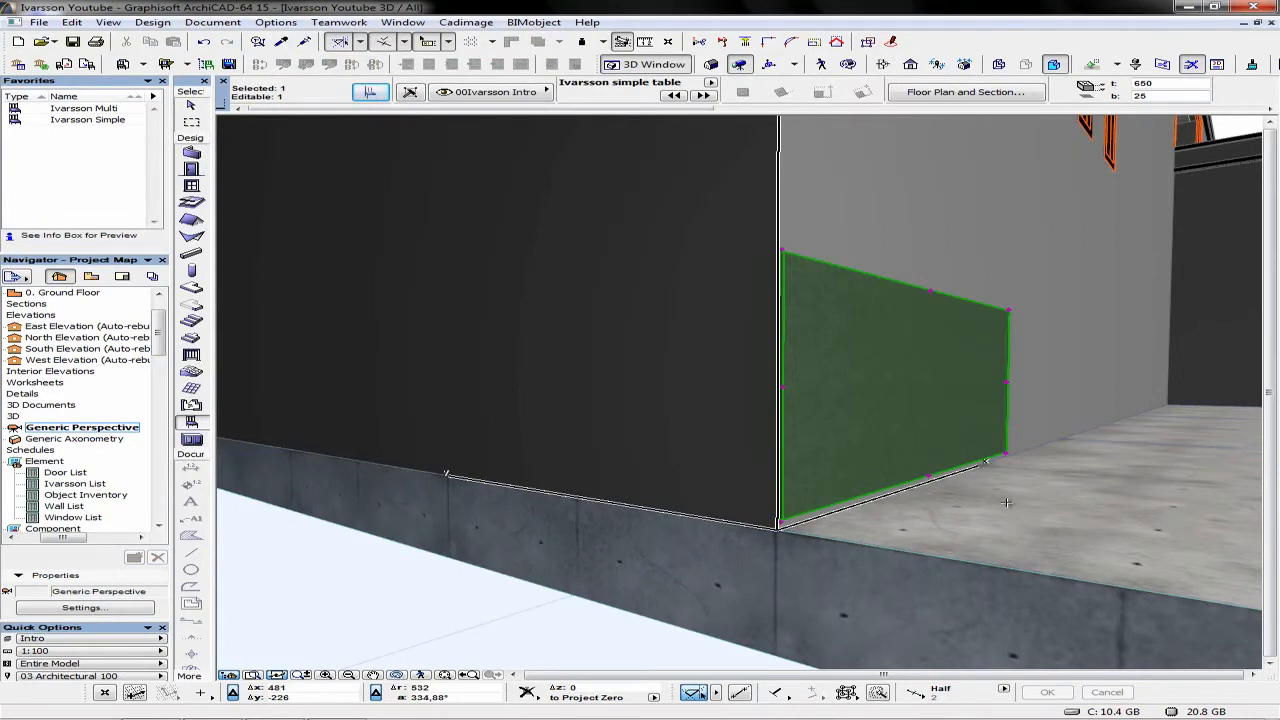
- Multiply the base panel along the long facade with the Drag action, Spread option and 1250 mm spacing
{"action": "key", "text": "ctrl+u"}
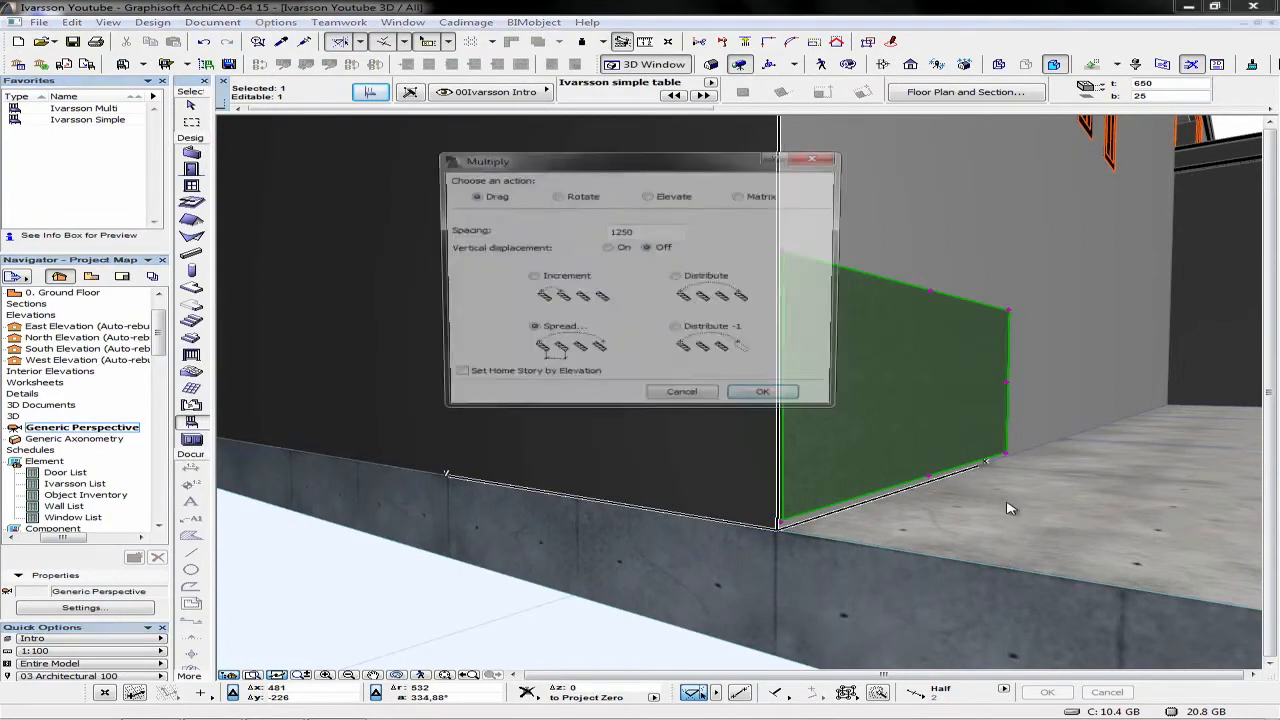
{"action": "left_click", "coordinate": [762, 400]}
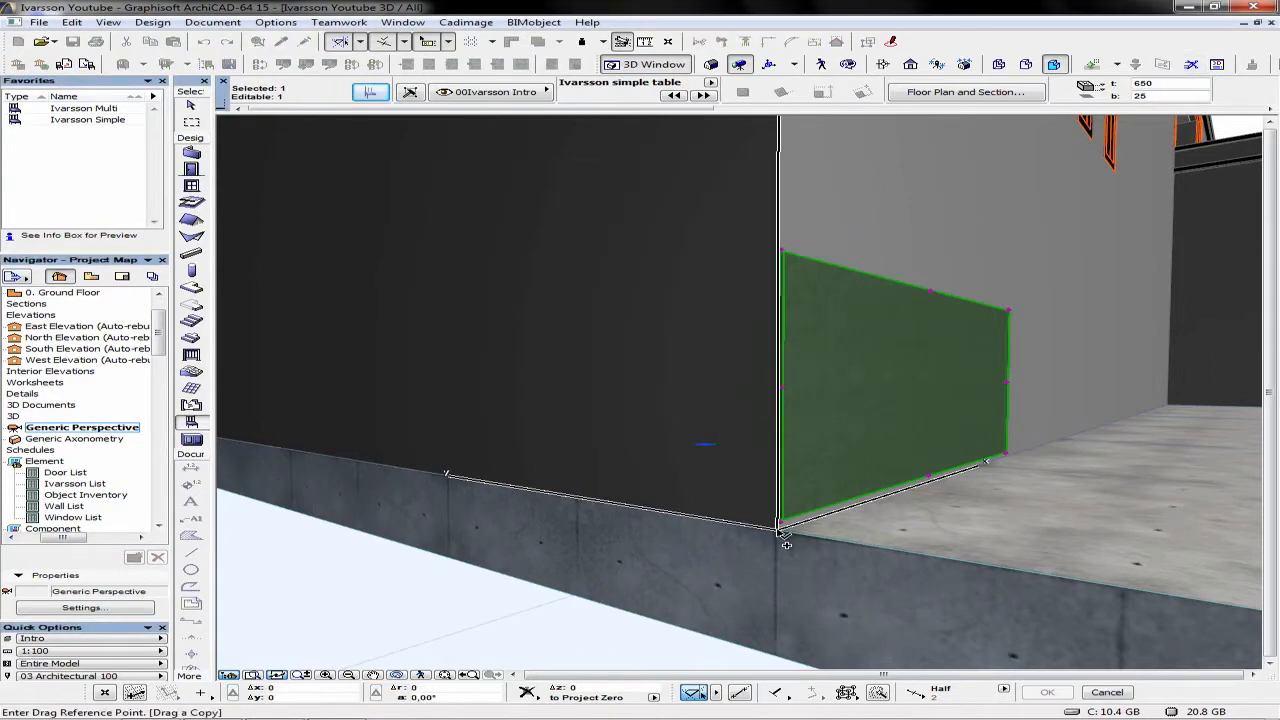
{"action": "left_click", "coordinate": [779, 528]}
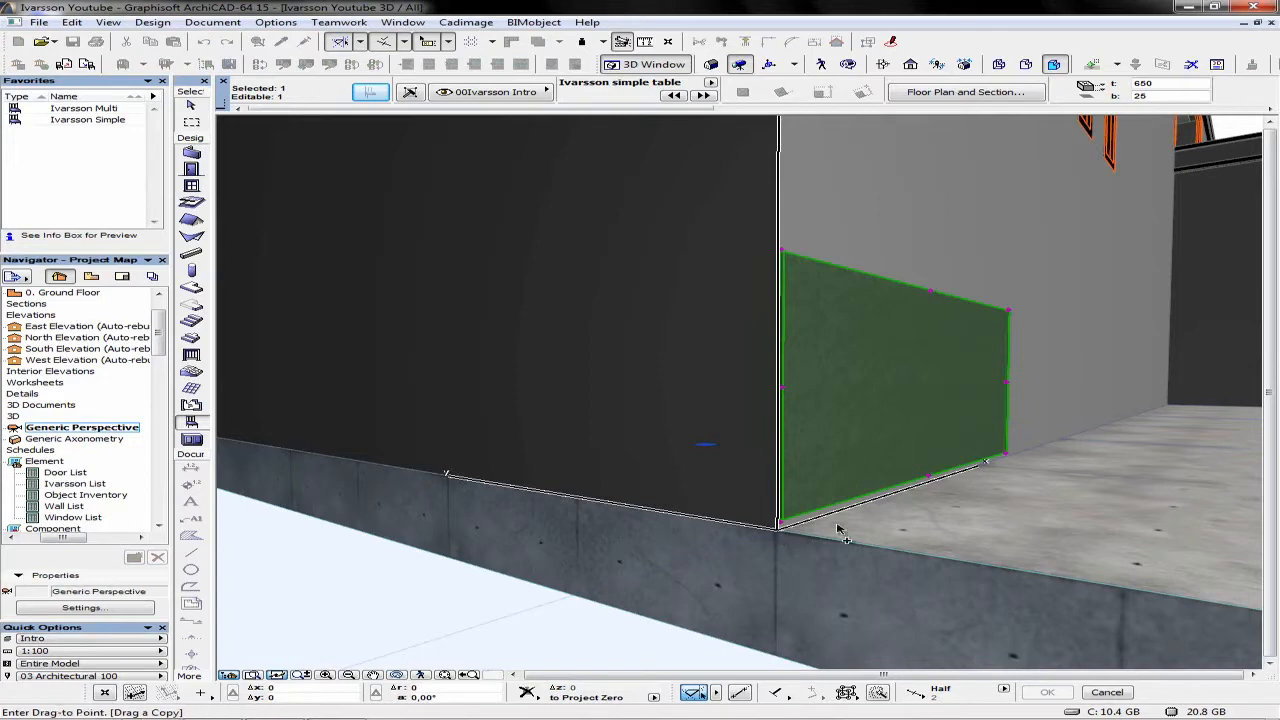
{"action": "middle_click_drag", "start_coordinate": [1143, 437], "coordinate": [523, 574]}
{"action": "mouse_move", "coordinate": [1160, 415]}
{"action": "middle_mouse_down"}
{"action": "mouse_move", "coordinate": [820, 466]}
{"action": "mouse_move", "coordinate": [480, 545]}
{"action": "middle_mouse_up"}
{"action": "middle_click_drag", "start_coordinate": [1180, 420], "coordinate": [793, 496]}
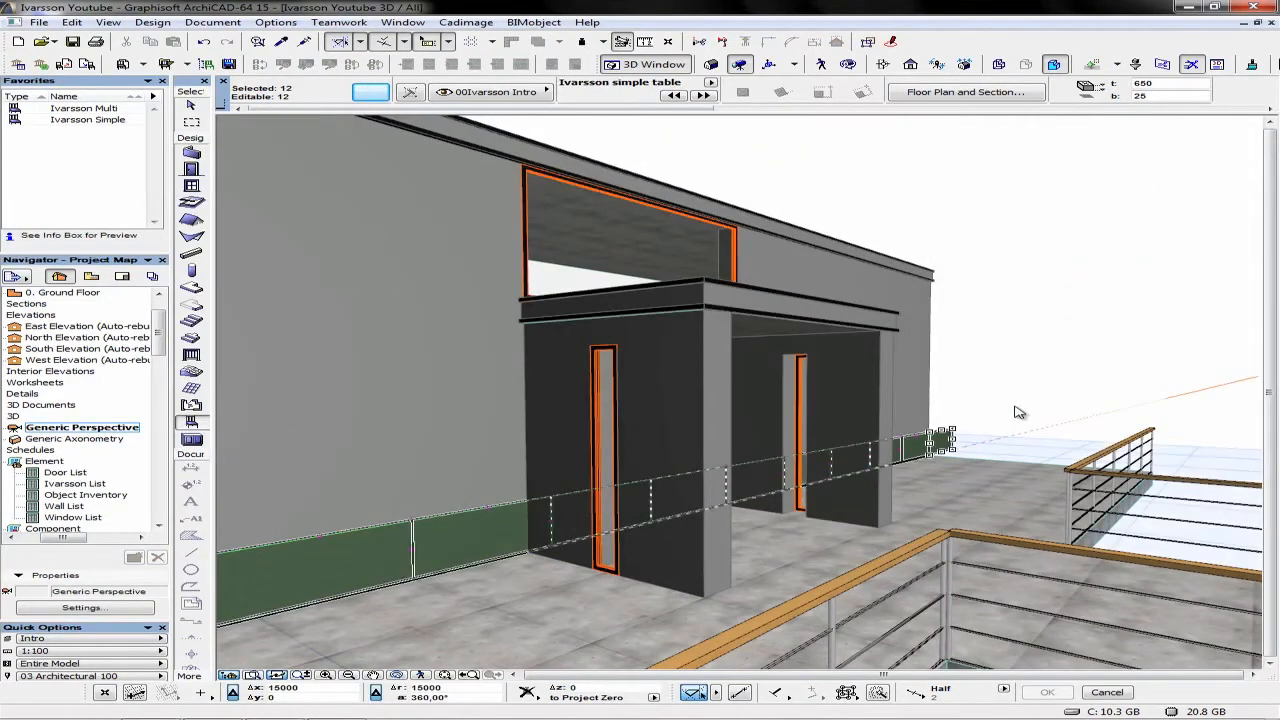
{"action": "key", "text": "Escape"}
{"action": "key", "text": "Escape"}
- Copy the second panel of the bottom row vertically so the copy sits directly on top of it
{"action": "middle_click_drag", "start_coordinate": [957, 503], "coordinate": [780, 480], "text": "shift"}
{"action": "middle_click_drag", "start_coordinate": [620, 471], "coordinate": [1044, 399]}
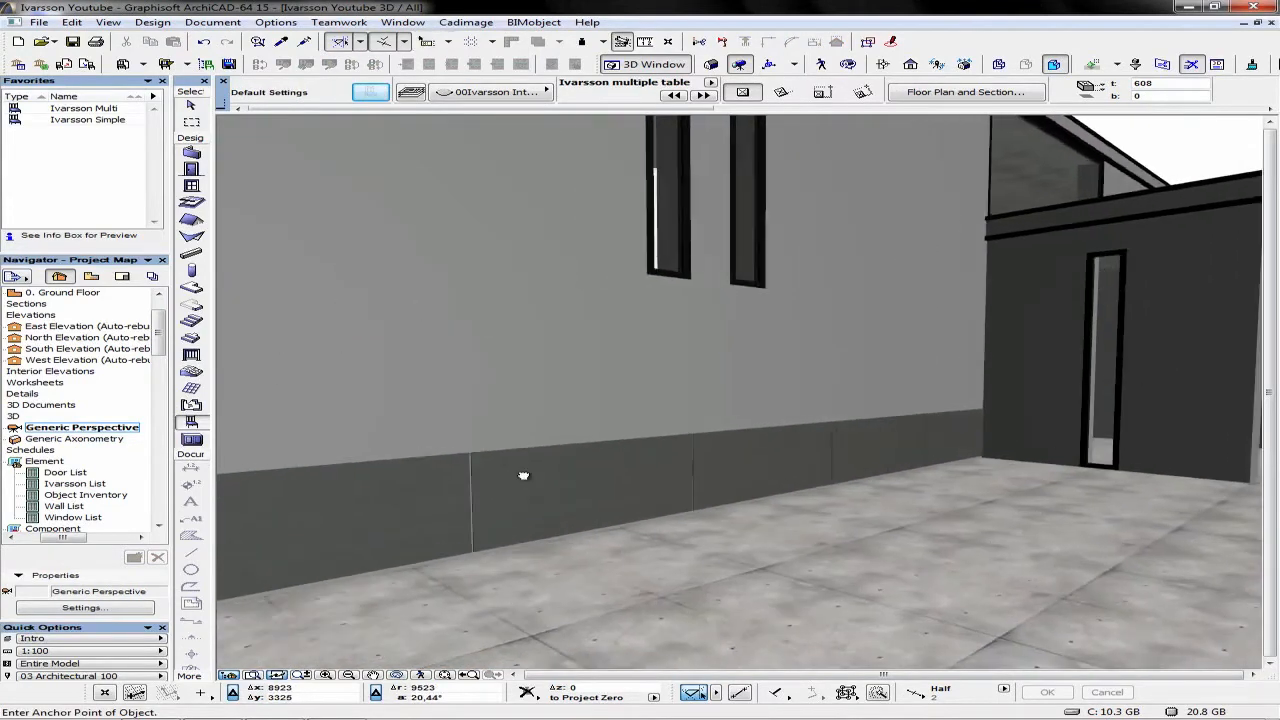
{"action": "left_click", "coordinate": [612, 490]}
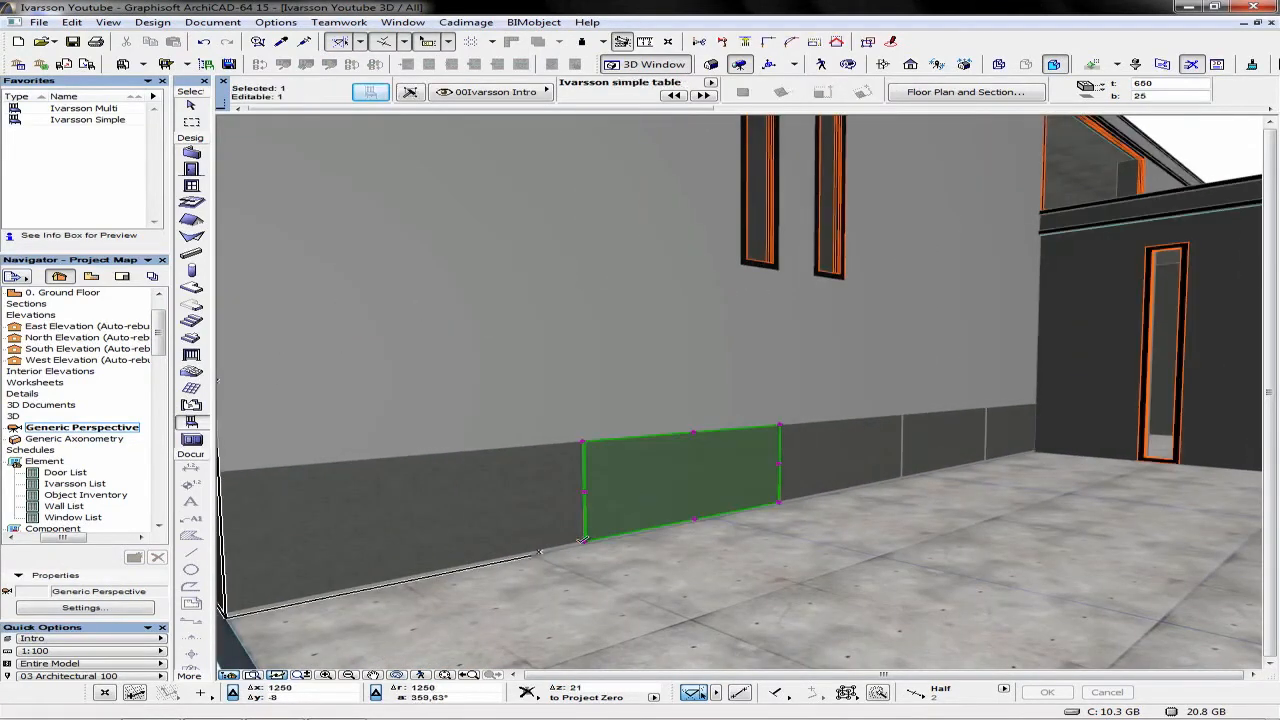
{"action": "left_click", "coordinate": [584, 541]}
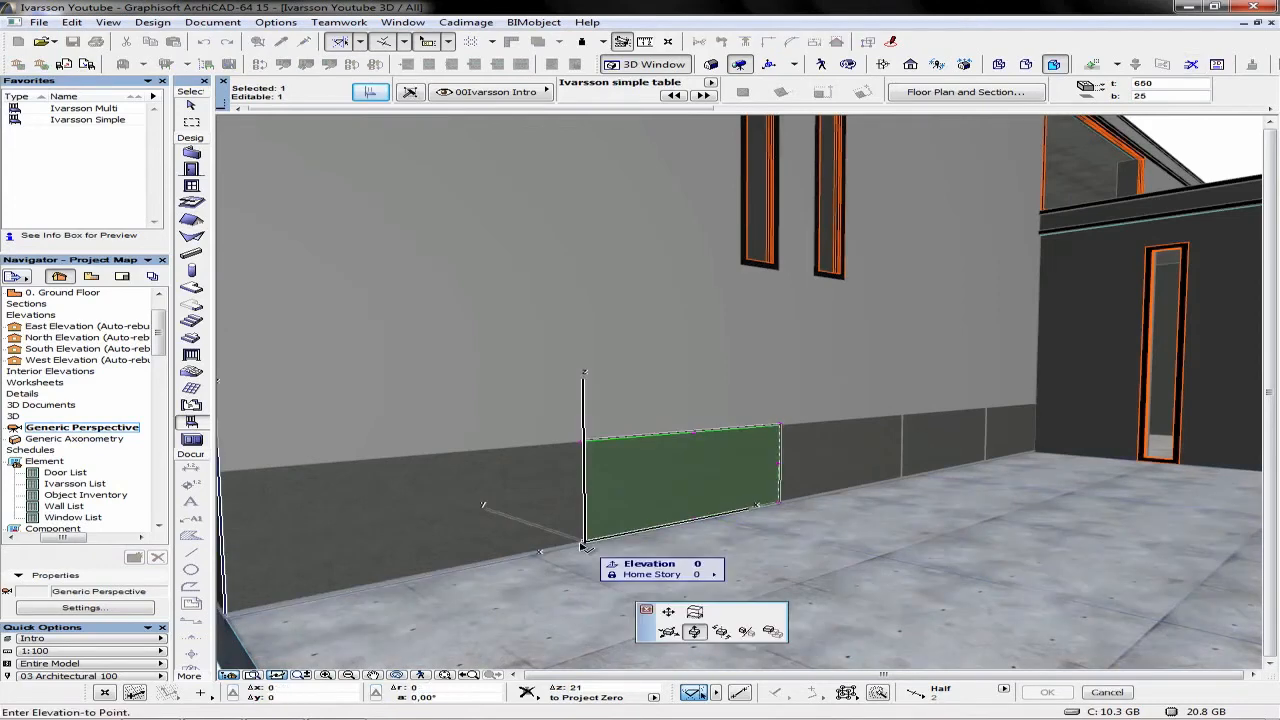
{"action": "left_click", "coordinate": [586, 446], "text": "ctrl"}
- Move the raised panel half a panel sideways along the wall to stagger its joints with the bottom row
{"action": "left_click", "coordinate": [699, 430]}
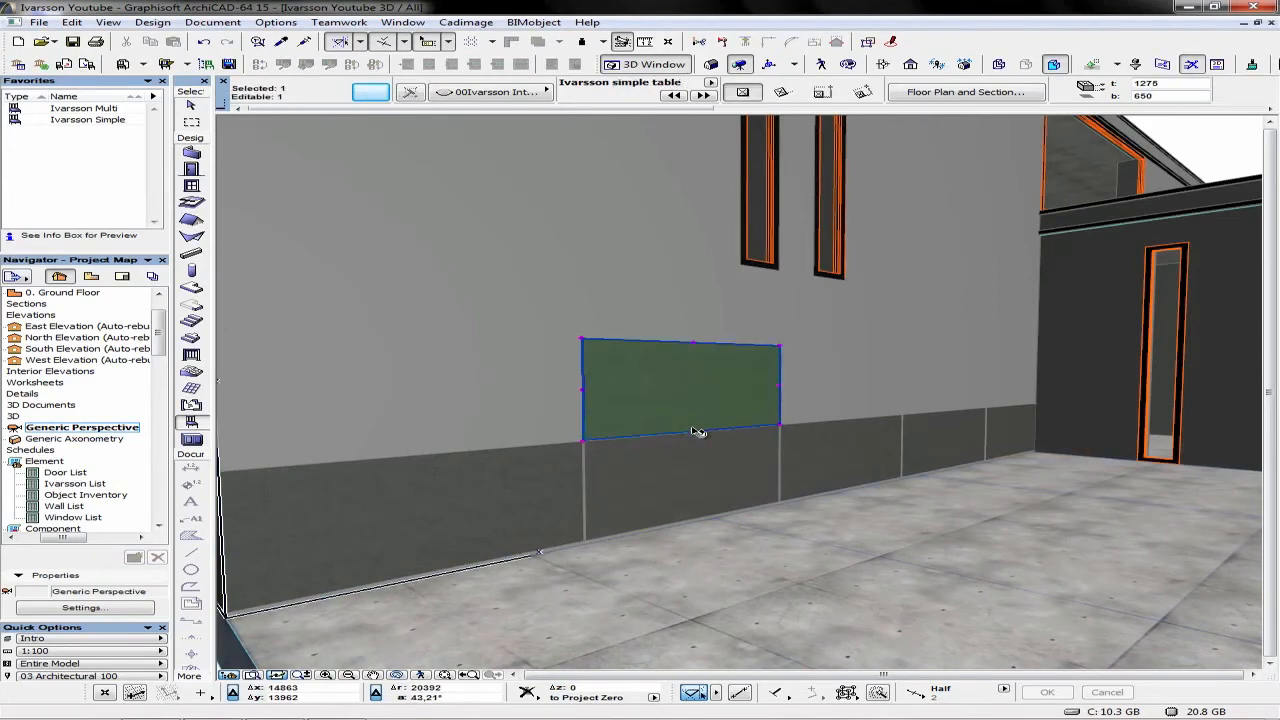
{"action": "left_click", "coordinate": [697, 430]}
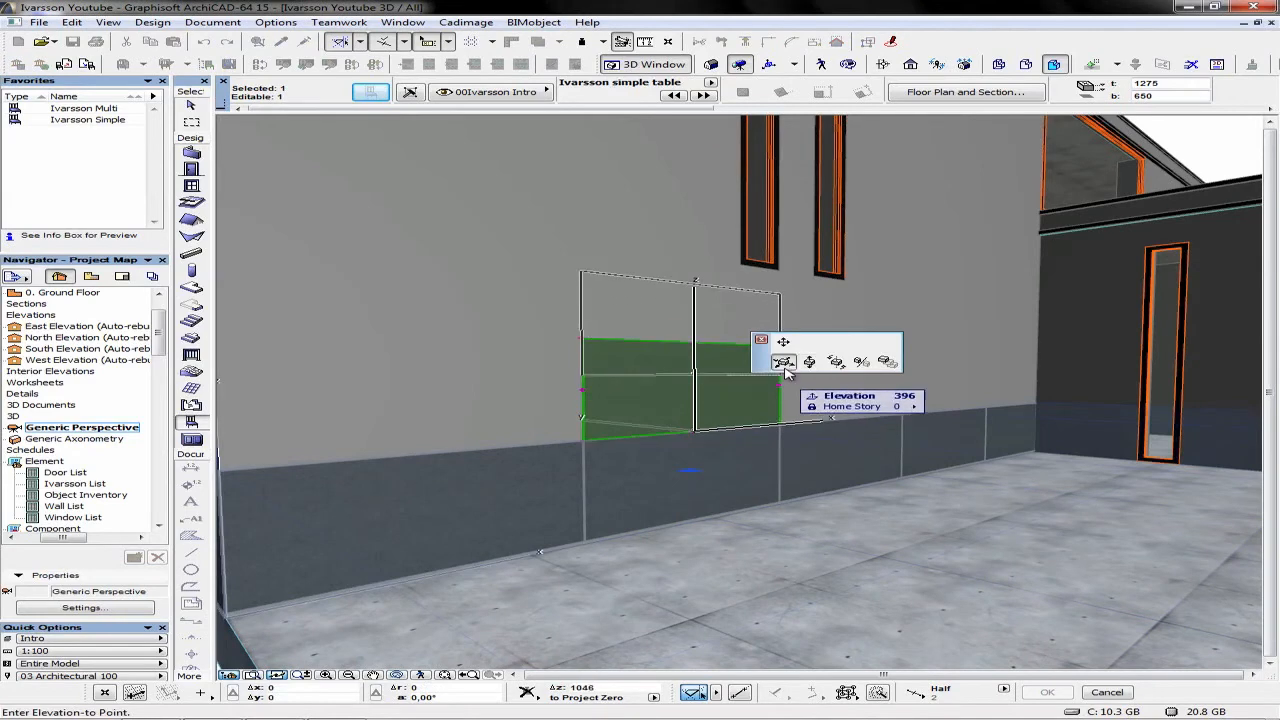
{"action": "left_click", "coordinate": [582, 440]}
- Multiply the staggered upper panel along the facade to the far wall corner, spread at 1250 mm spacing
{"action": "middle_click_drag", "start_coordinate": [800, 391], "coordinate": [408, 463], "text": "shift"}
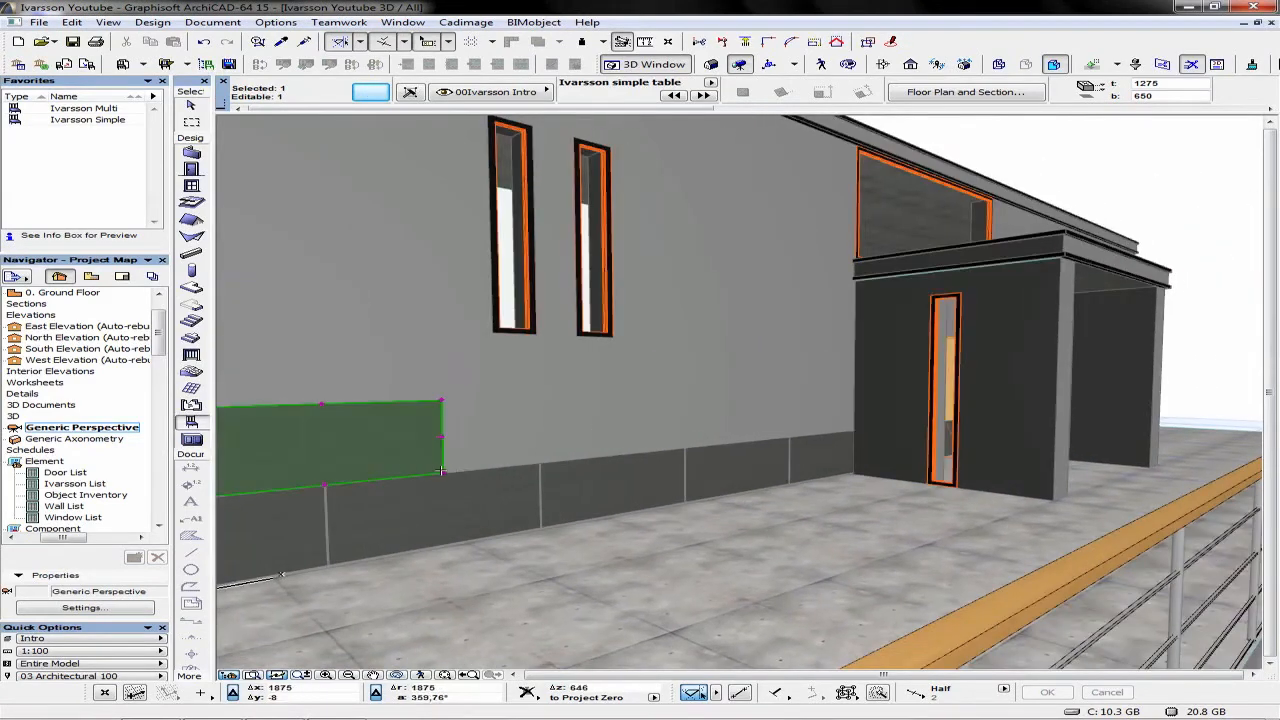
{"action": "key", "text": "ctrl+u"}
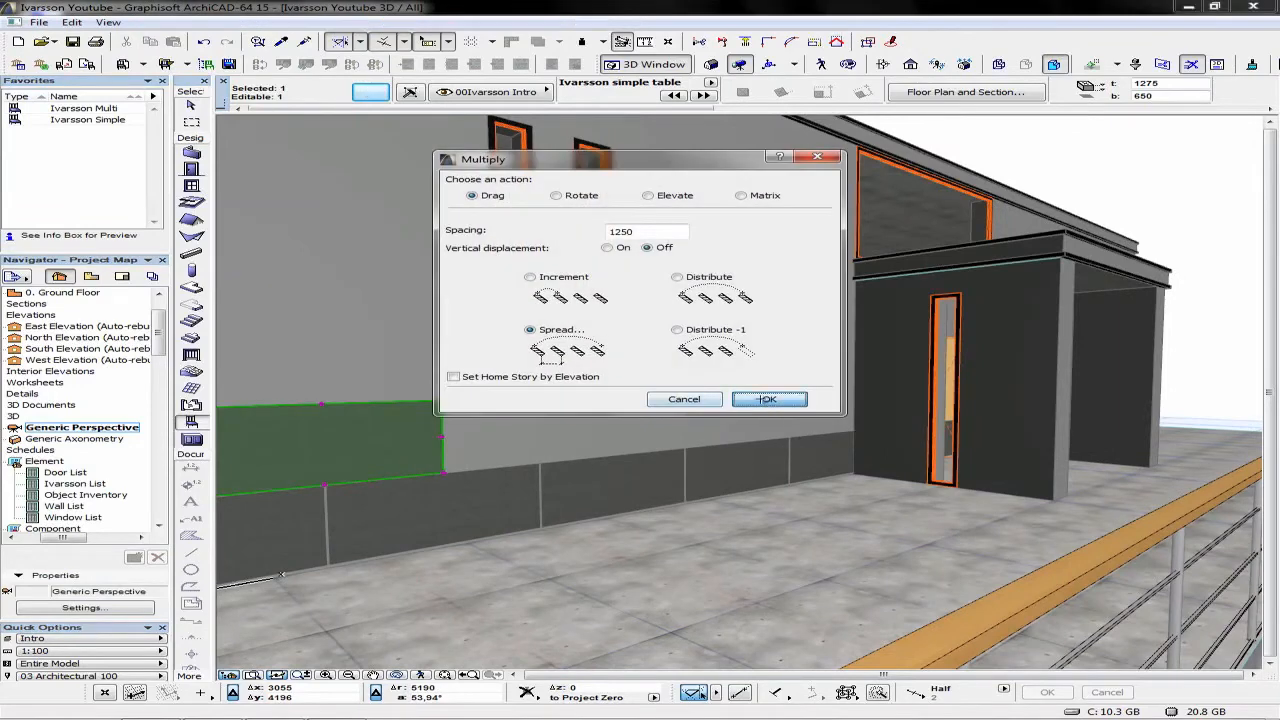
{"action": "key", "text": "Return"}
{"action": "left_click", "coordinate": [443, 475]}
{"action": "middle_click_drag", "start_coordinate": [730, 432], "coordinate": [200, 506], "text": "shift"}
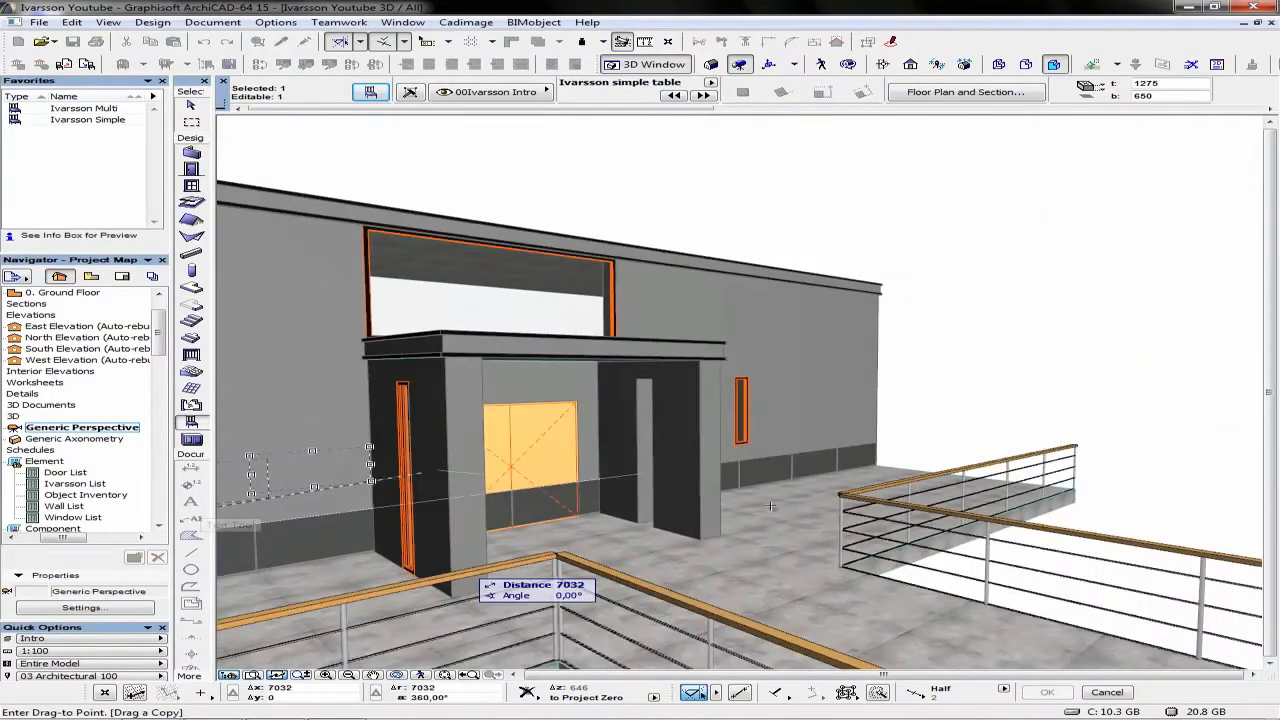
{"action": "left_click", "coordinate": [877, 454]}
- Copy the first panel of the upper row 1250 mm back toward the near wall corner
{"action": "middle_click_drag", "start_coordinate": [582, 473], "coordinate": [435, 433]}
{"action": "left_click", "coordinate": [282, 446]}
{"action": "left_click", "coordinate": [515, 445]}
{"action": "left_click", "coordinate": [607, 445]}
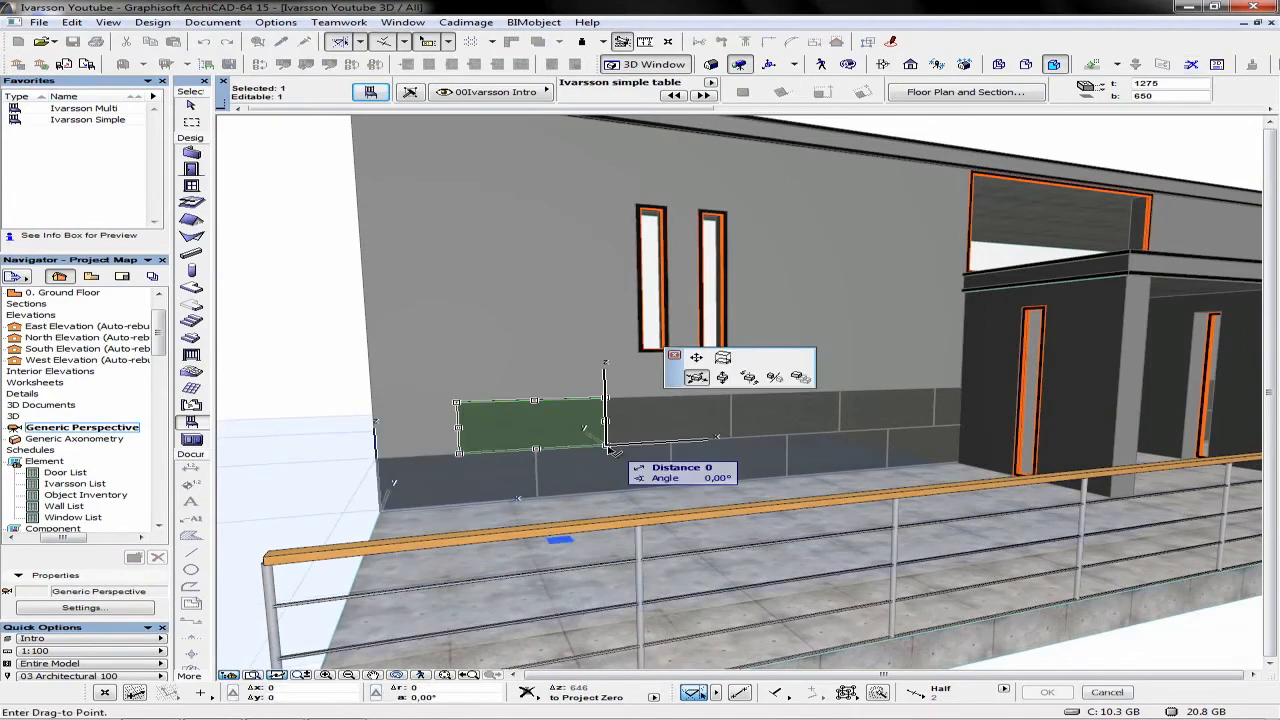
{"action": "key", "text": "ctrl"}
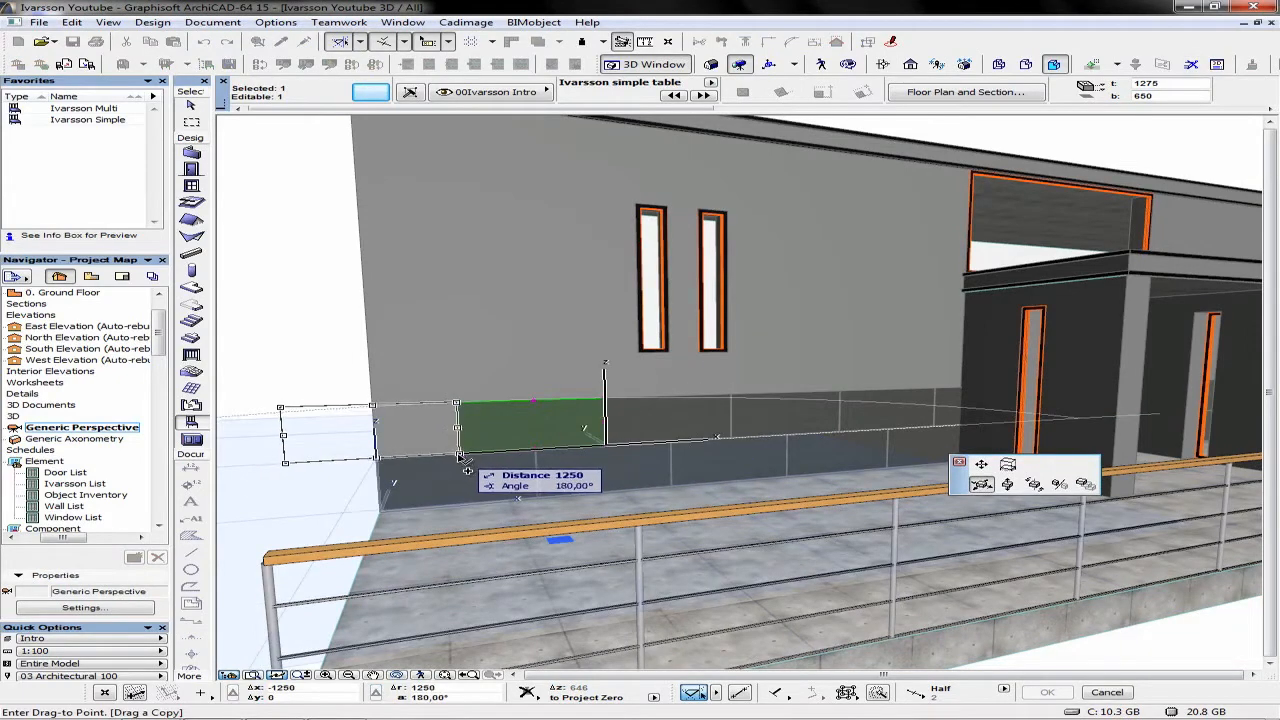
{"action": "left_click", "coordinate": [455, 457]}
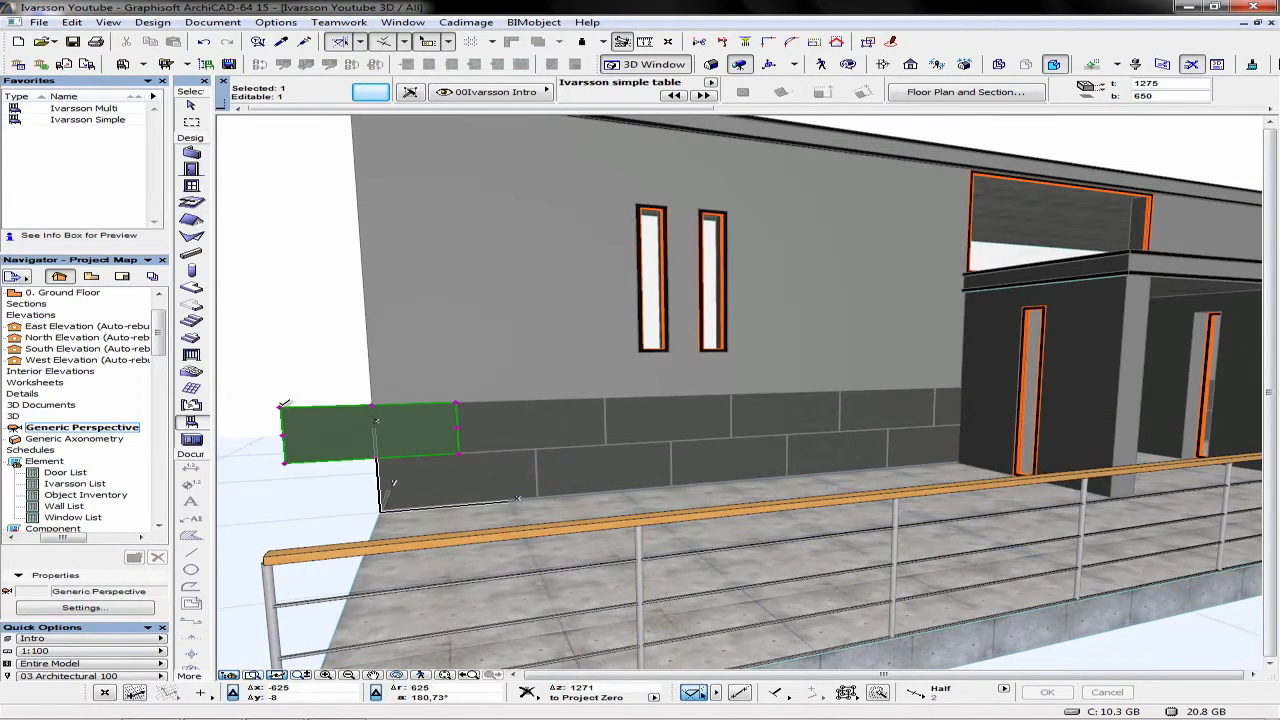
- Stretch the overhanging end of the copied upper-row panel back to the near wall corner
{"action": "left_click", "coordinate": [284, 404]}
{"action": "left_click", "coordinate": [370, 486]}
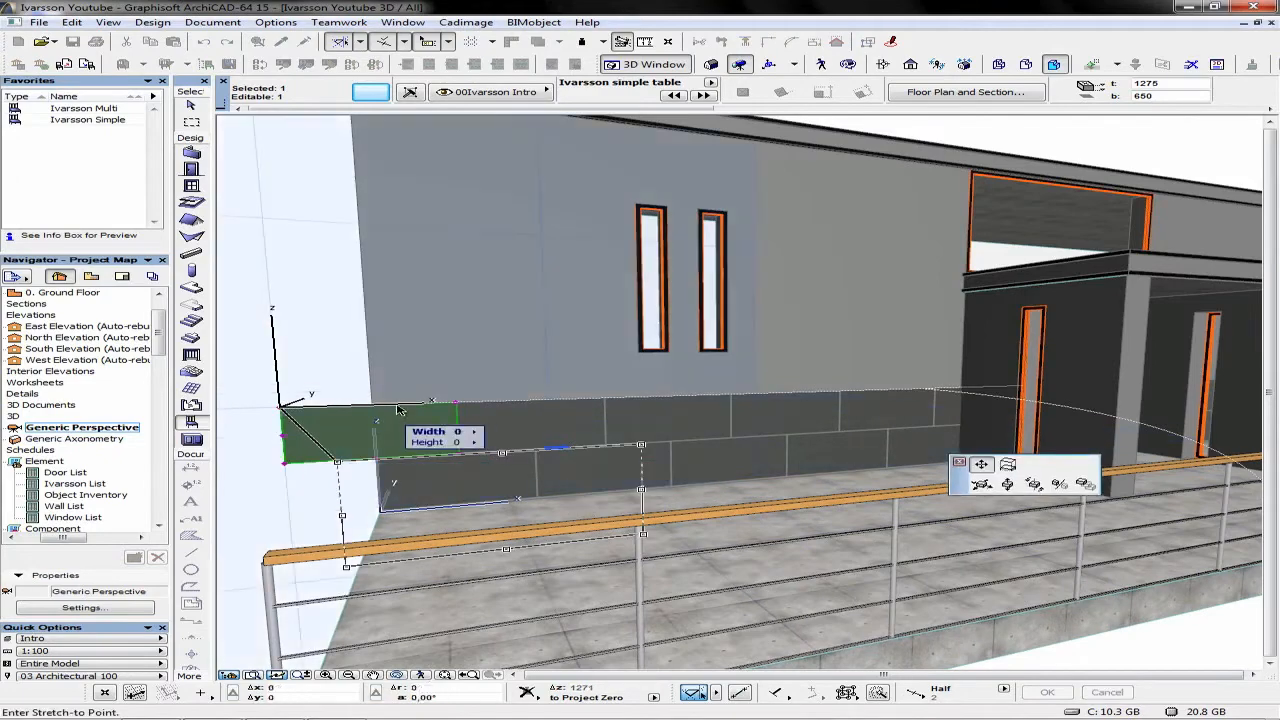
{"action": "left_click", "coordinate": [378, 412]}
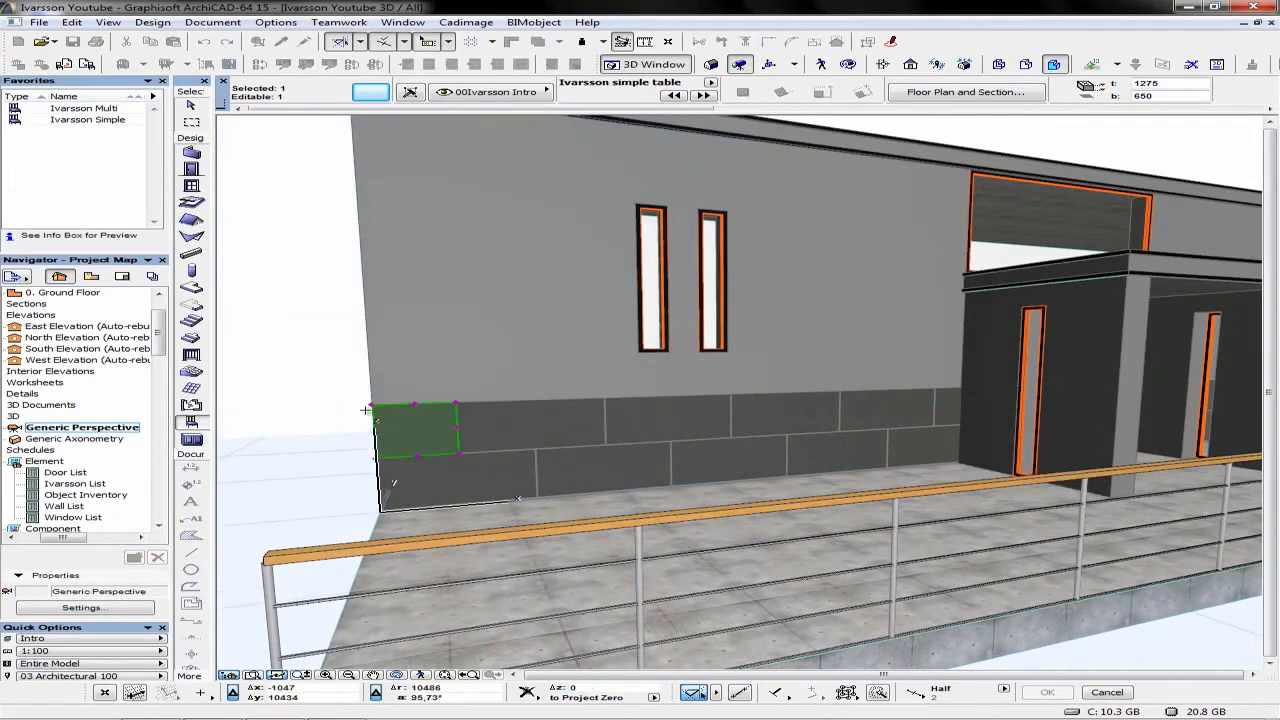
- Copy the last upper-row panel 1250 mm outward to cover the gap at the far wall corner
{"action": "middle_click_drag", "start_coordinate": [754, 426], "coordinate": [280, 443]}
{"action": "middle_click_drag", "start_coordinate": [722, 443], "coordinate": [560, 440]}
{"action": "key", "text": "Escape"}
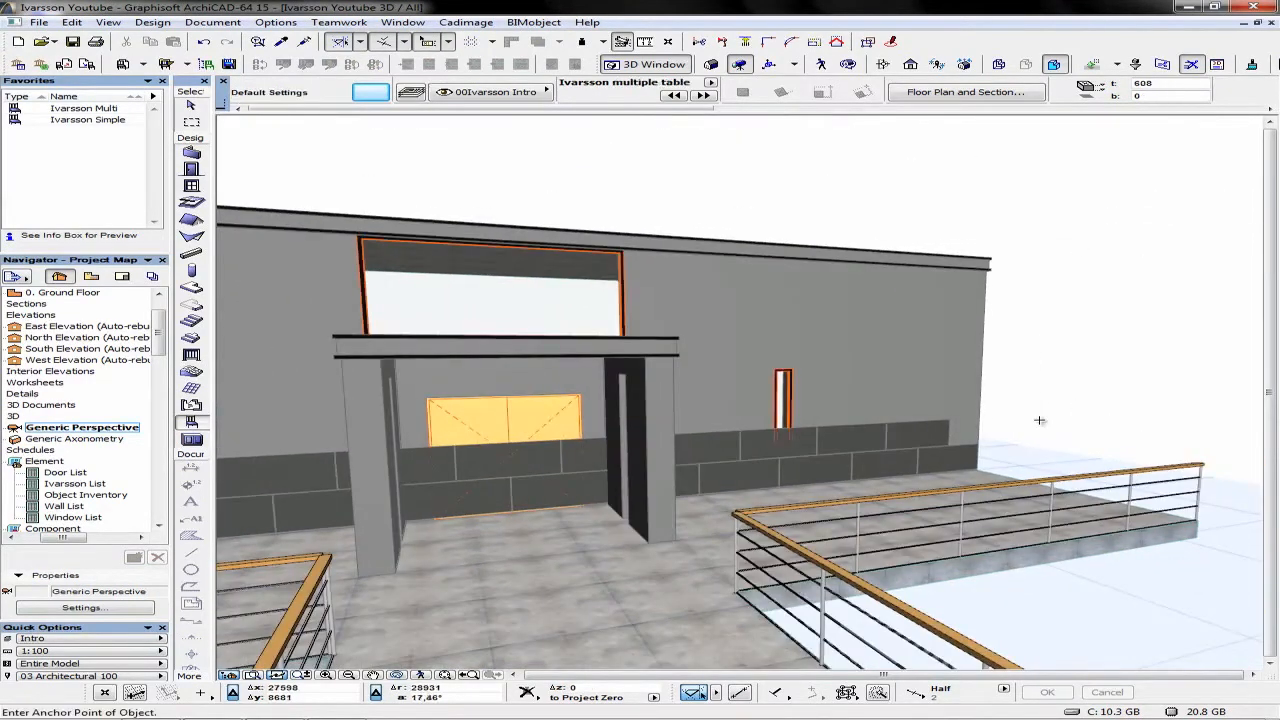
{"action": "scroll", "coordinate": [1075, 422], "scroll_direction": "up", "scroll_amount": 1}
{"action": "middle_click_drag", "start_coordinate": [1075, 423], "coordinate": [772, 457]}
{"action": "left_click", "coordinate": [774, 458], "text": "shift"}
{"action": "scroll", "coordinate": [815, 449], "scroll_direction": "up", "scroll_amount": 3}
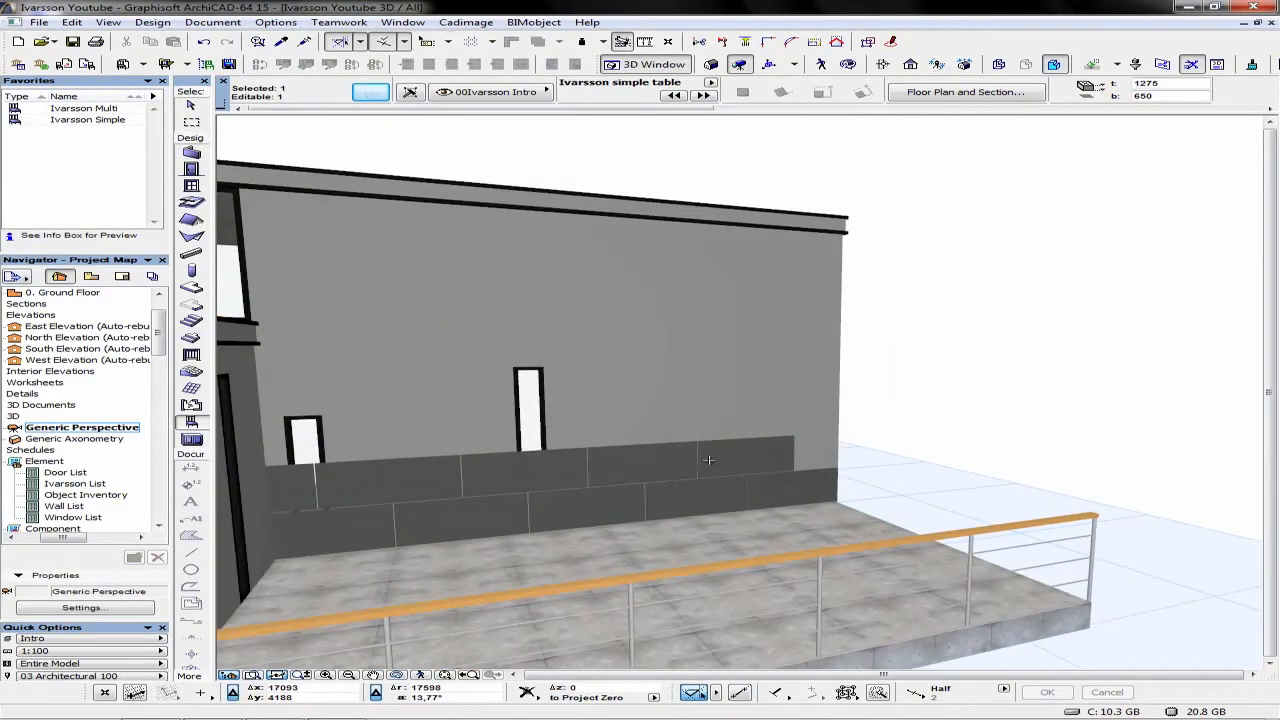
{"action": "left_click", "coordinate": [698, 474]}
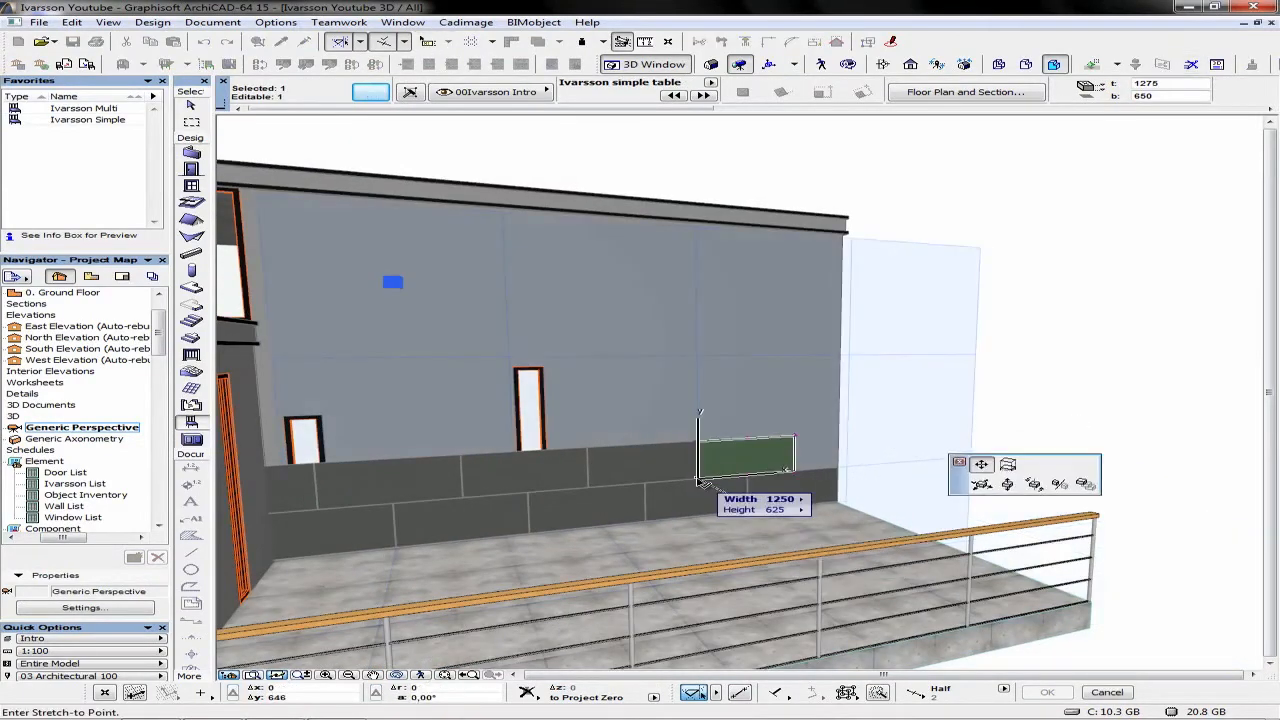
{"action": "key", "text": "ctrl"}
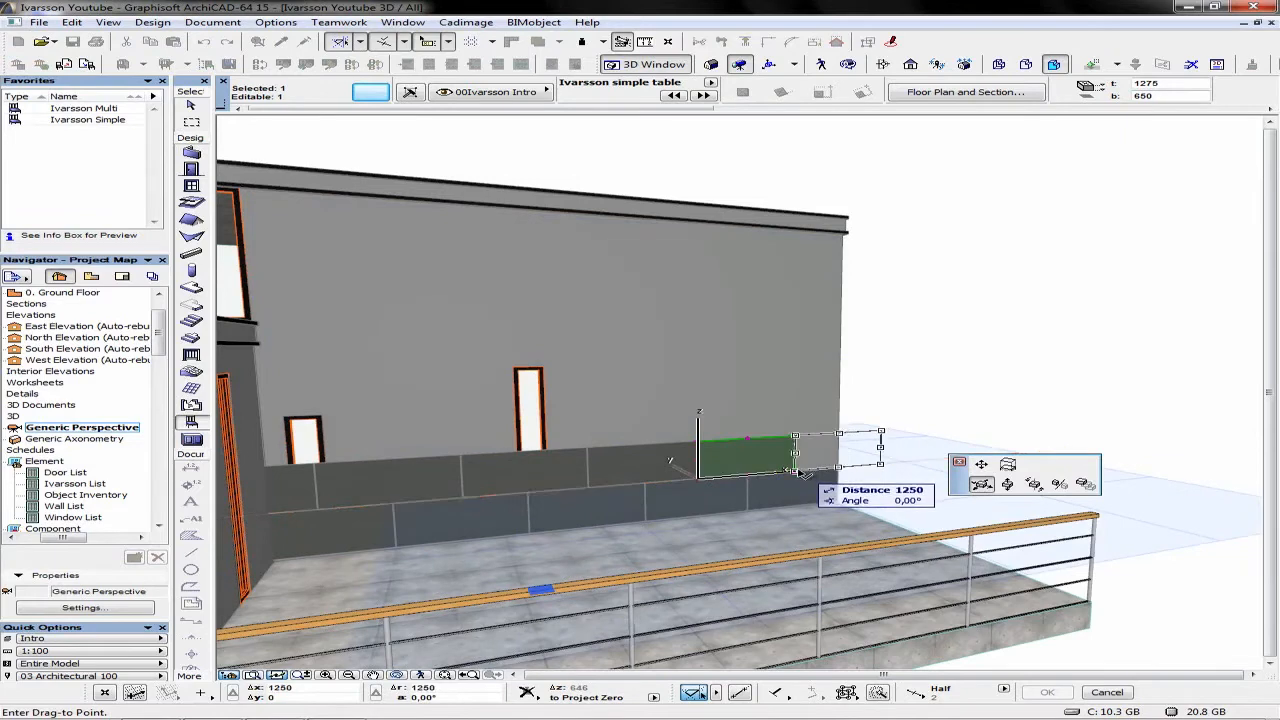
{"action": "left_click", "coordinate": [795, 470]}
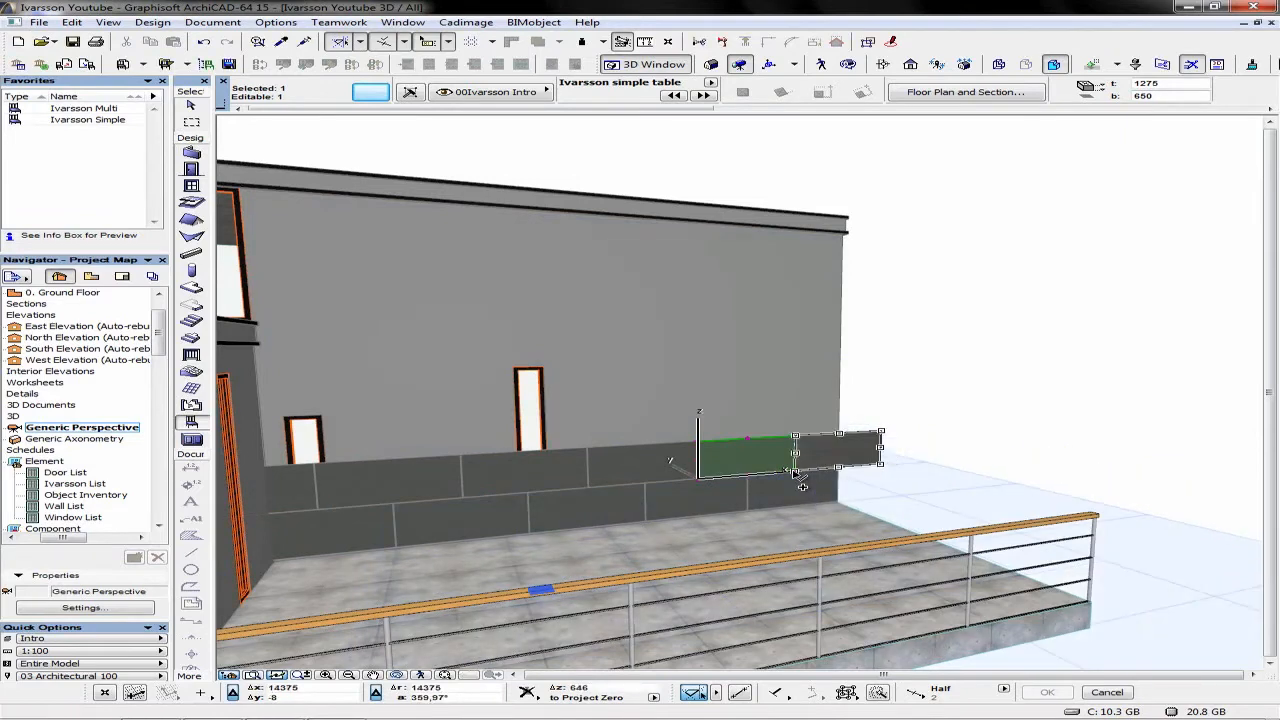
- Stretch the overhanging end of the last upper-row panel back to the far wall corner
{"action": "left_click", "coordinate": [881, 463]}
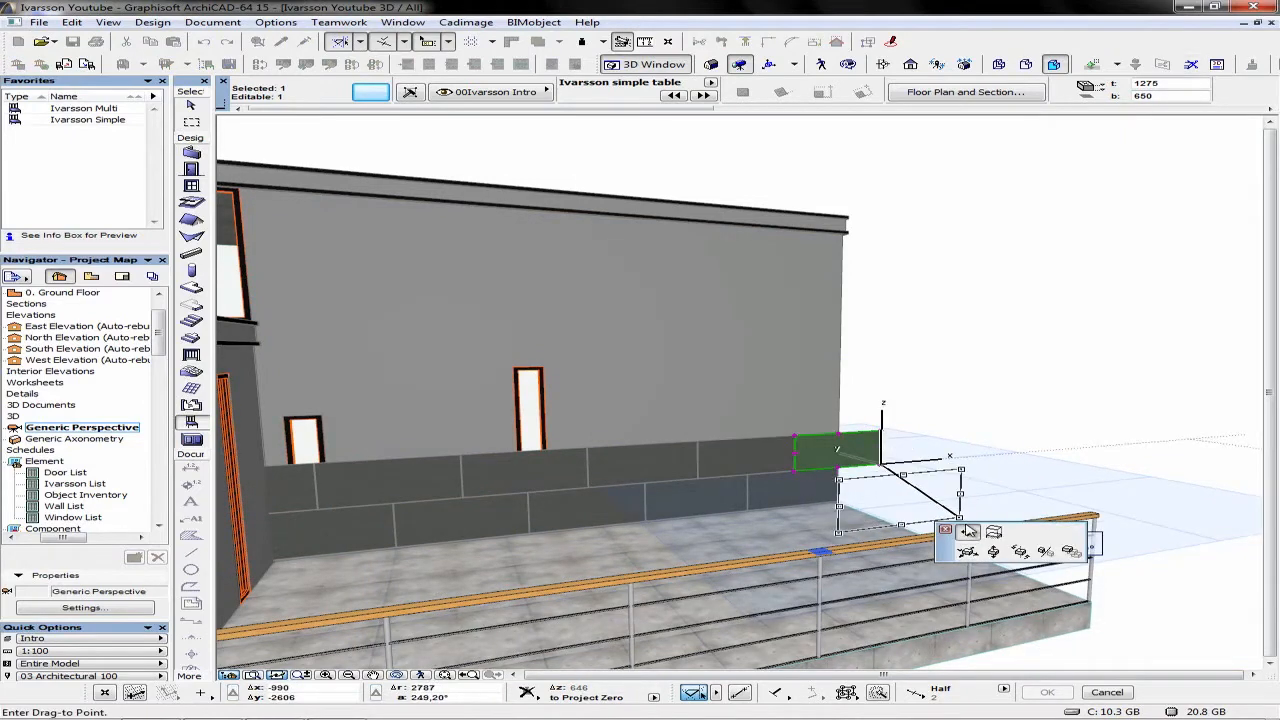
{"action": "left_click", "coordinate": [965, 531]}
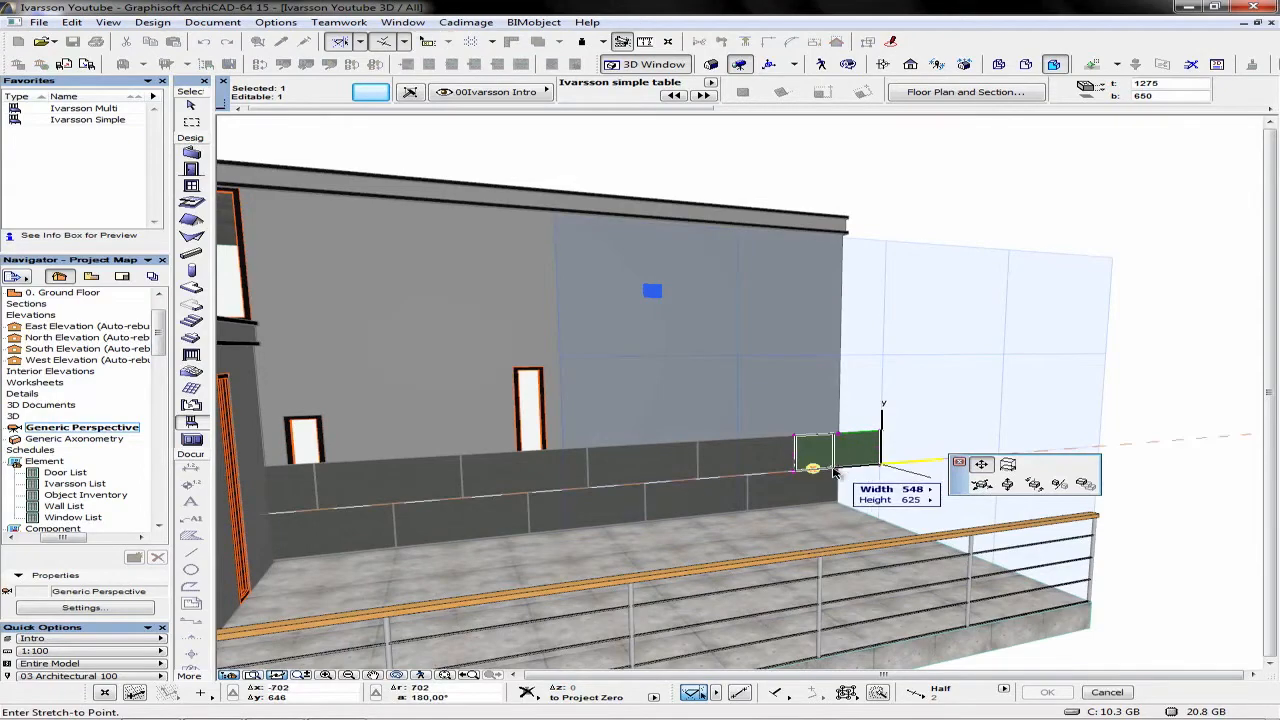
{"action": "left_click", "coordinate": [835, 472]}
- Multiply all the facade panels upward by elevation, spread at 1250 mm spacing, from the top of the second row to the wall top
{"action": "middle_click_drag", "start_coordinate": [835, 472], "coordinate": [942, 453], "text": "shift"}
{"action": "key", "text": "ctrl+a"}
{"action": "middle_click_drag", "start_coordinate": [486, 483], "coordinate": [686, 483]}
{"action": "key", "text": "ctrl+u"}
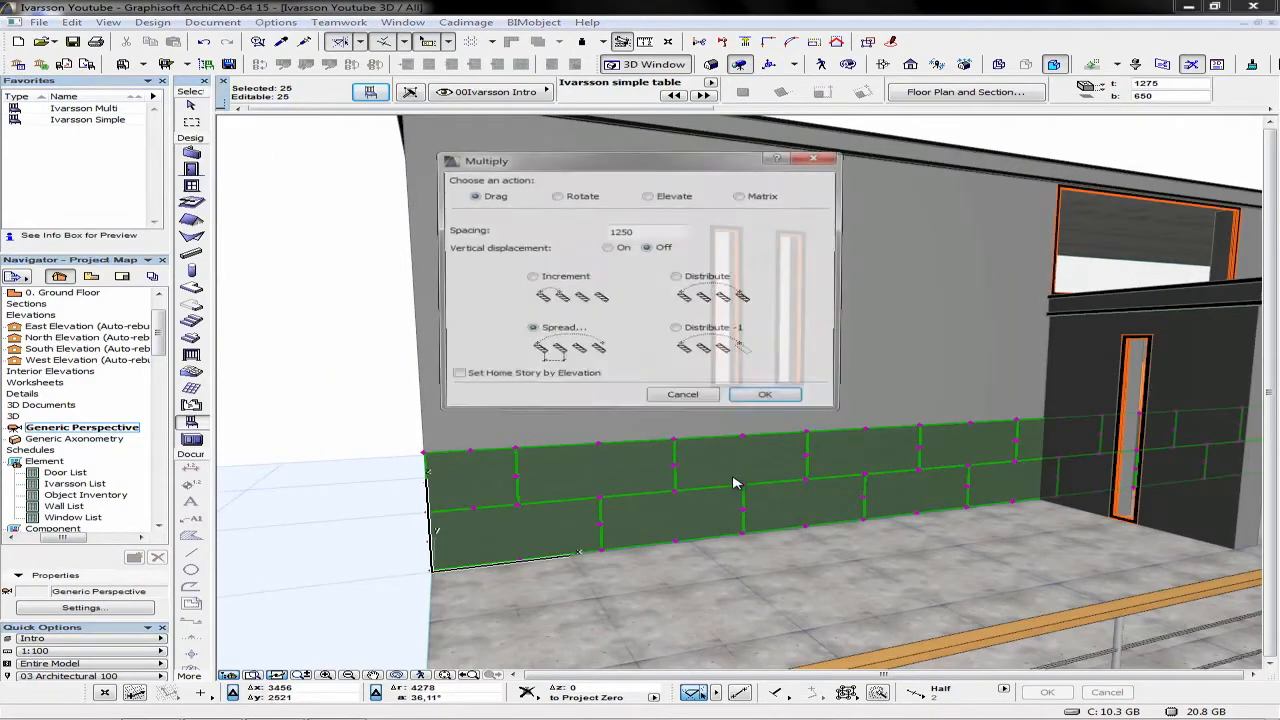
{"action": "left_click", "coordinate": [530, 329]}
{"action": "left_click", "coordinate": [676, 199]}
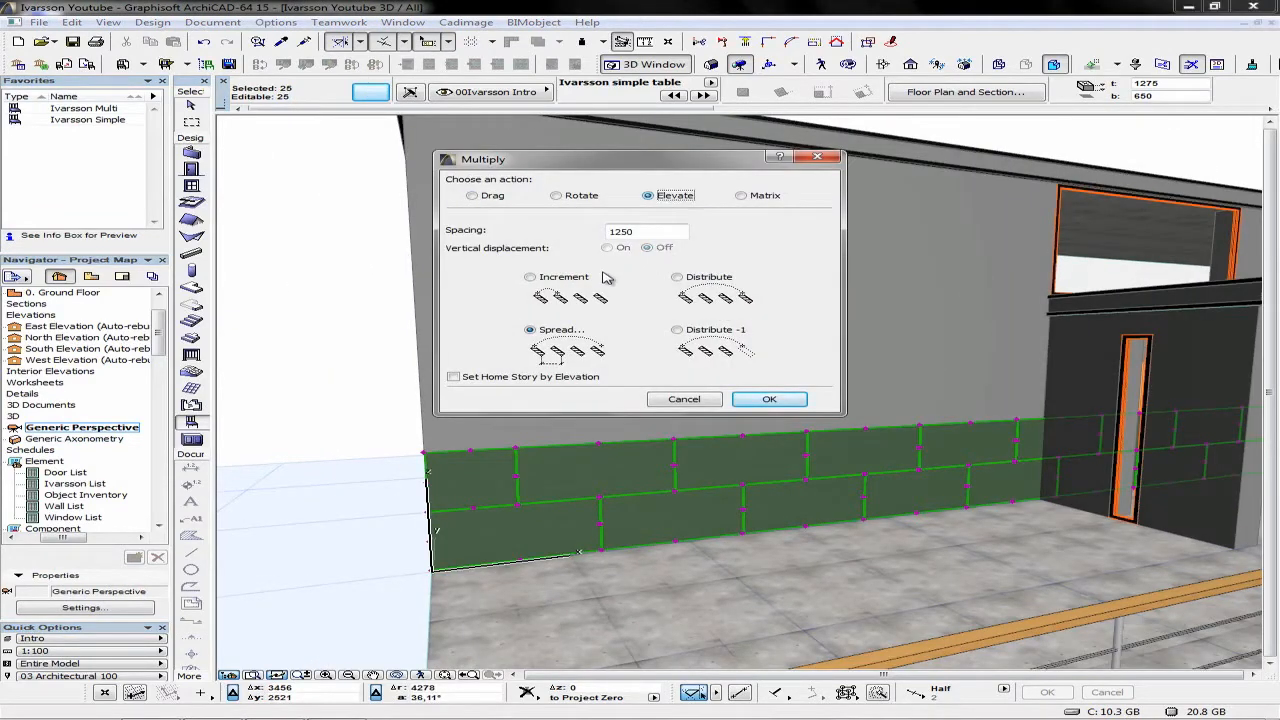
{"action": "left_click", "coordinate": [795, 400]}
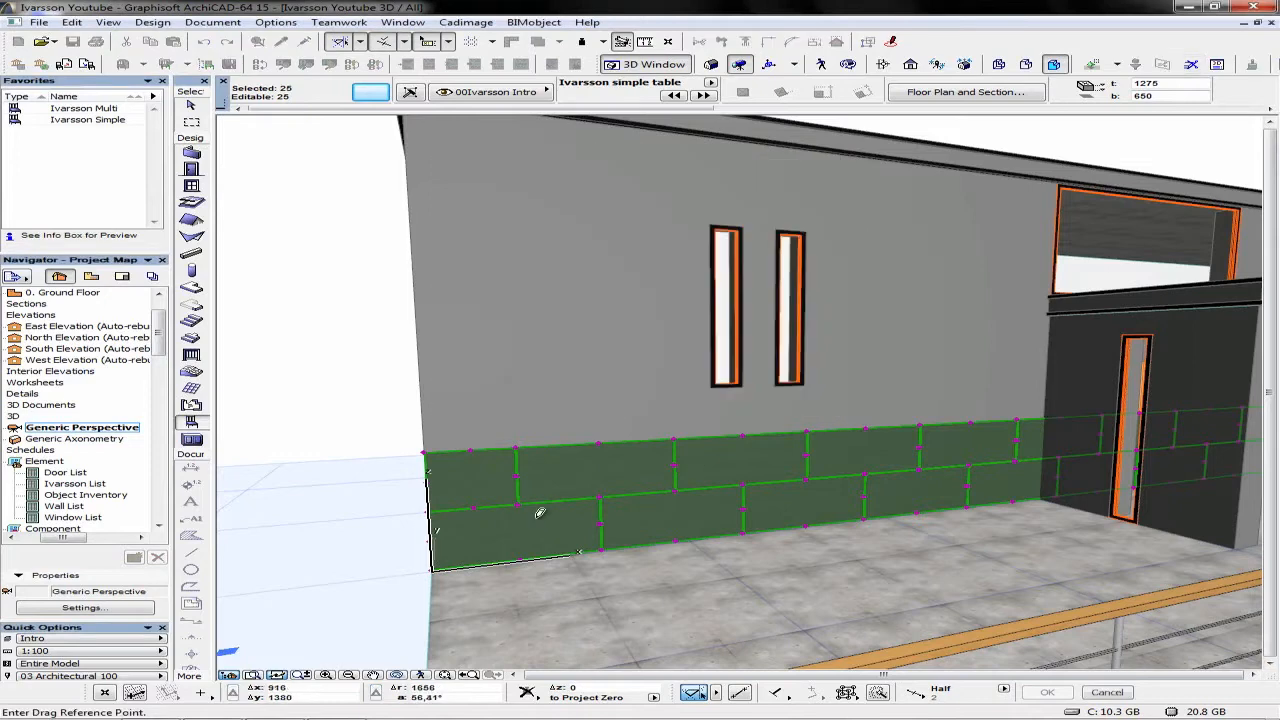
{"action": "left_click", "coordinate": [424, 449]}
{"action": "middle_click_drag", "start_coordinate": [457, 258], "coordinate": [400, 371]}
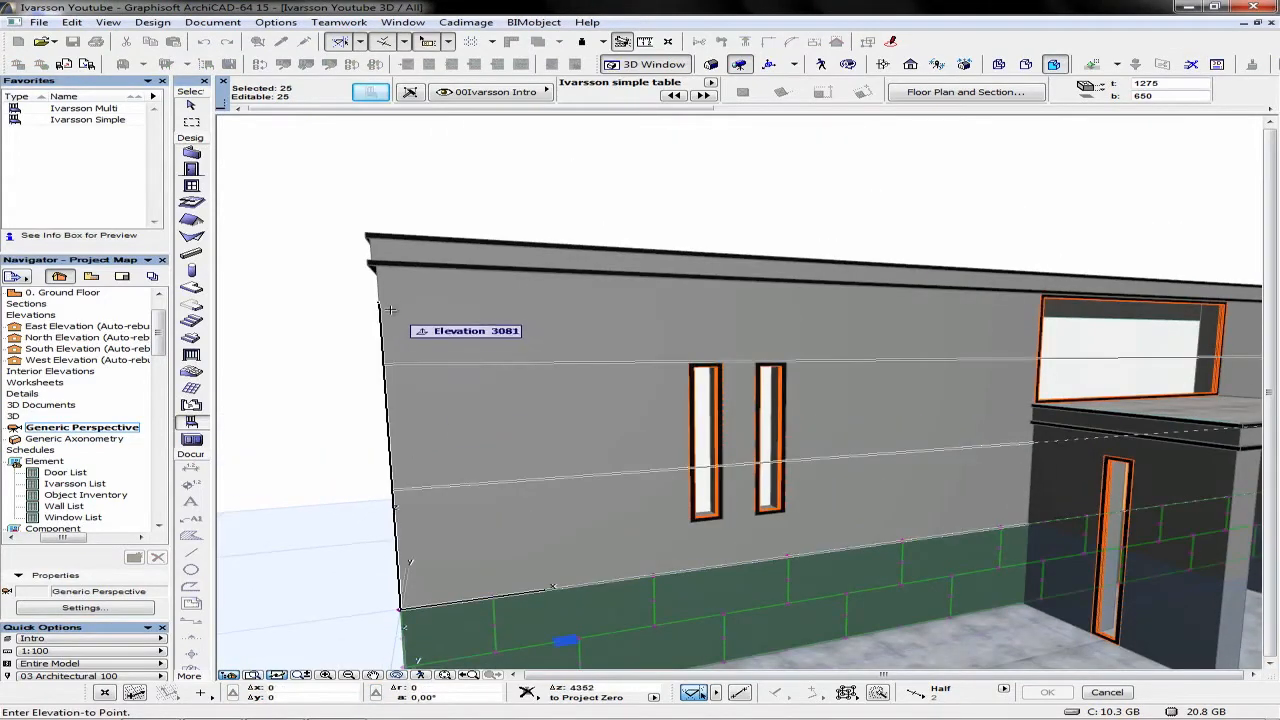
{"action": "left_click", "coordinate": [390, 227]}
{"action": "middle_click_drag", "start_coordinate": [860, 193], "coordinate": [724, 201], "text": "shift"}
{"action": "scroll", "coordinate": [771, 218], "scroll_direction": "down", "scroll_amount": 5}
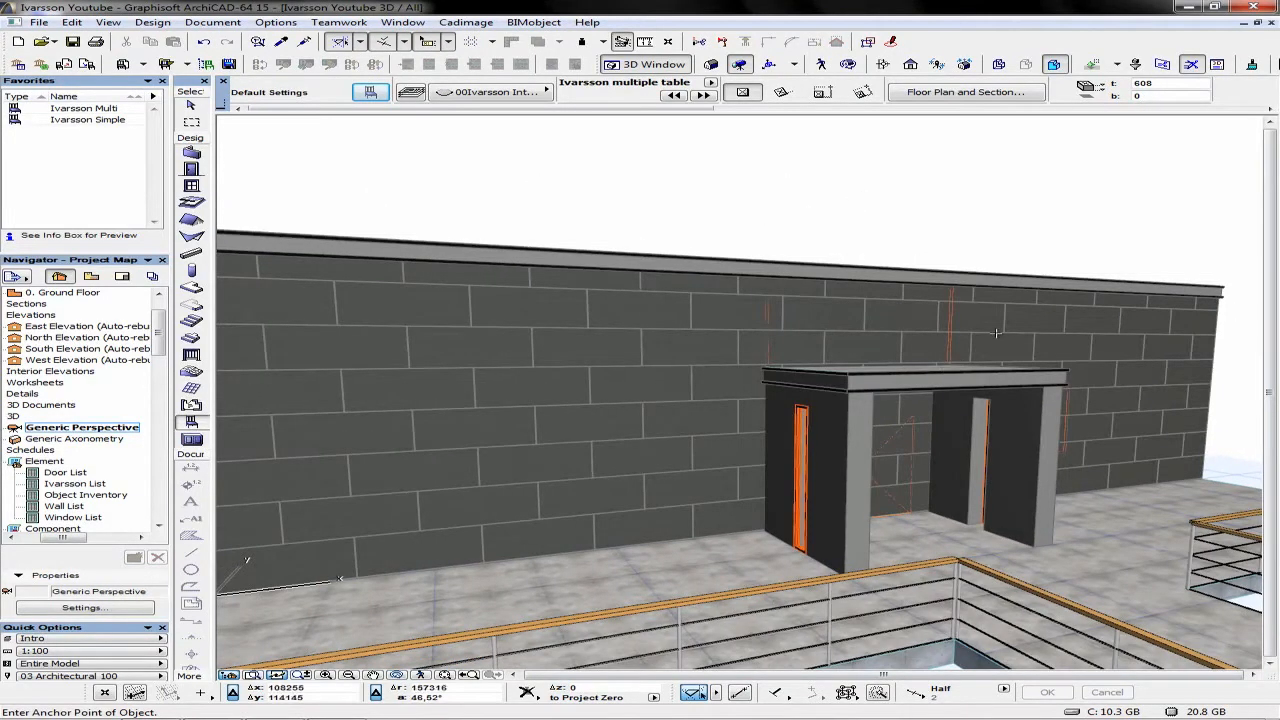
- Shorten the panel crossing the middle of the left window so that it ends beside the window's left edge
{"action": "middle_click_drag", "start_coordinate": [996, 333], "coordinate": [1064, 335]}
{"action": "scroll", "coordinate": [565, 432], "scroll_direction": "up", "scroll_amount": 5}
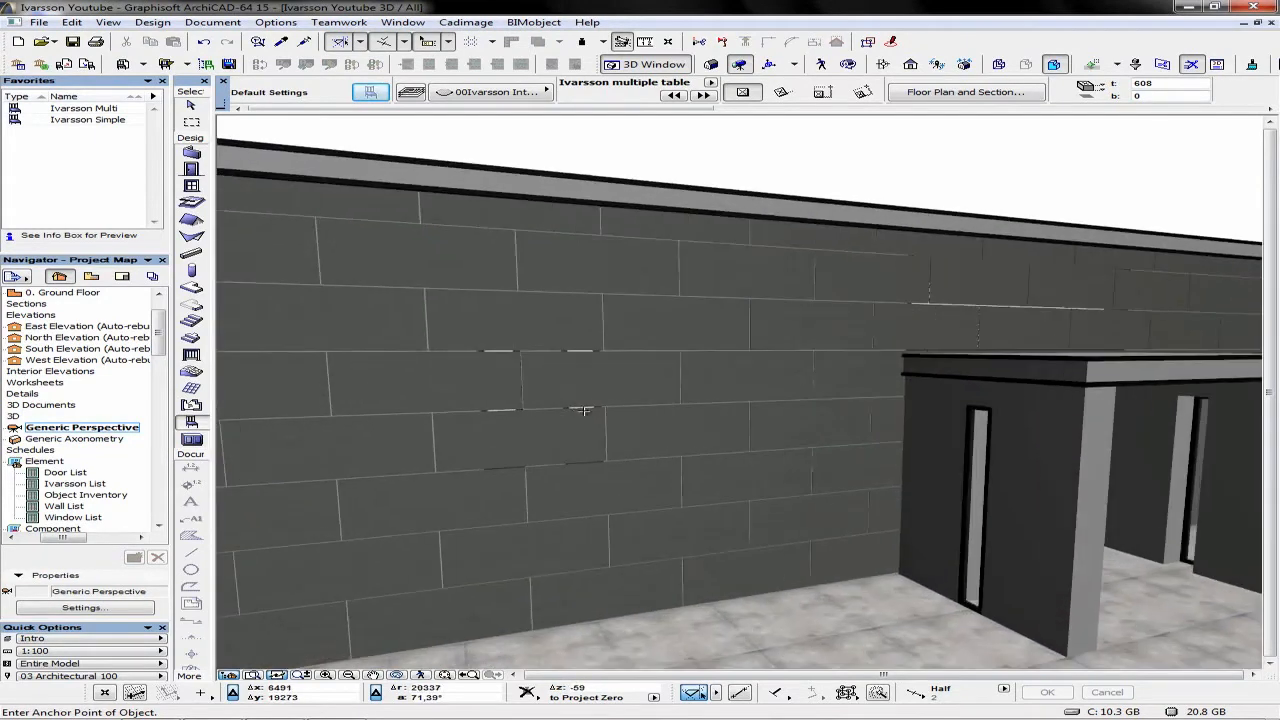
{"action": "left_click", "coordinate": [464, 388]}
{"action": "scroll", "coordinate": [501, 365], "scroll_direction": "up", "scroll_amount": 2}
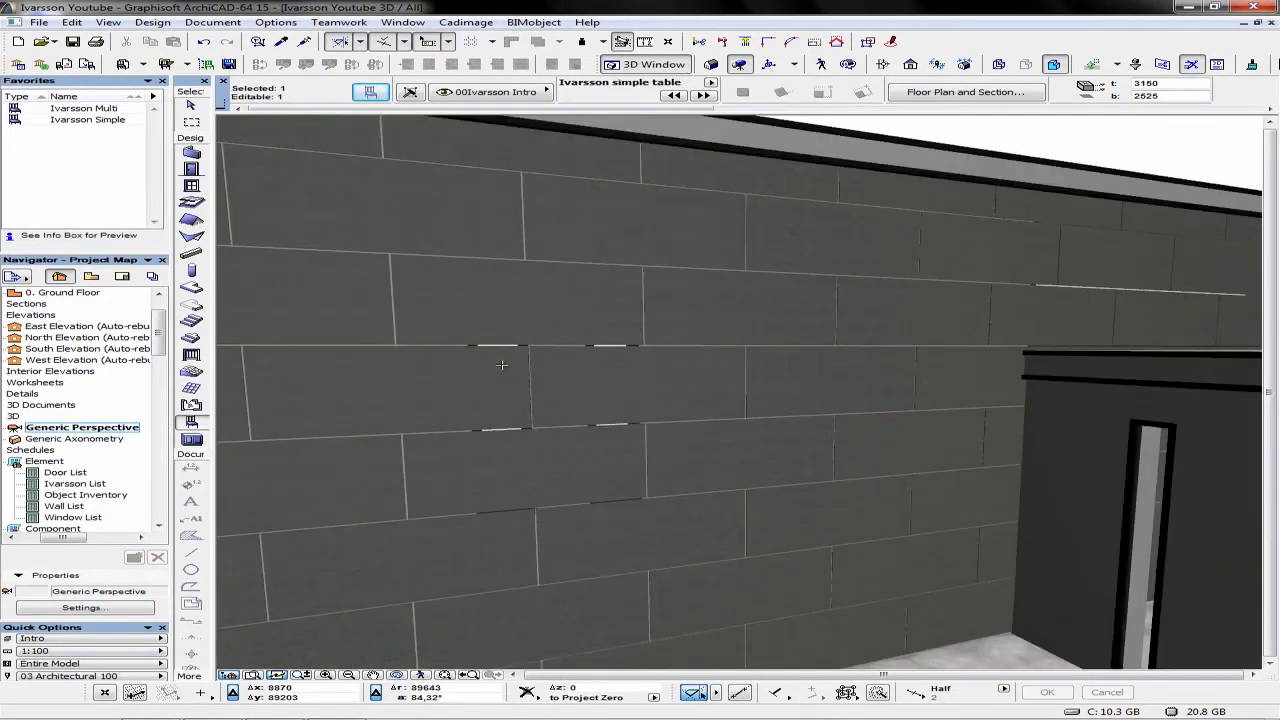
{"action": "scroll", "coordinate": [540, 355], "scroll_direction": "up", "scroll_amount": 3}
{"action": "left_click", "coordinate": [535, 343]}
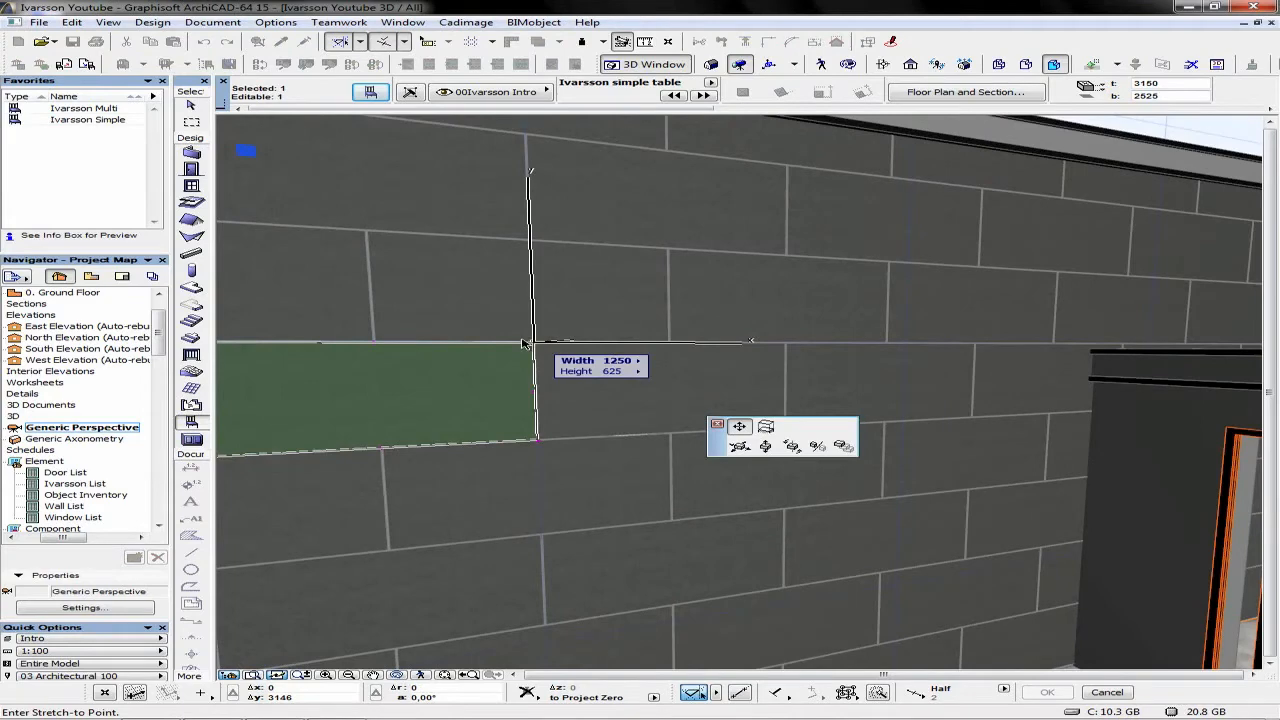
{"action": "left_click", "coordinate": [486, 345]}
{"action": "key", "text": "Escape"}
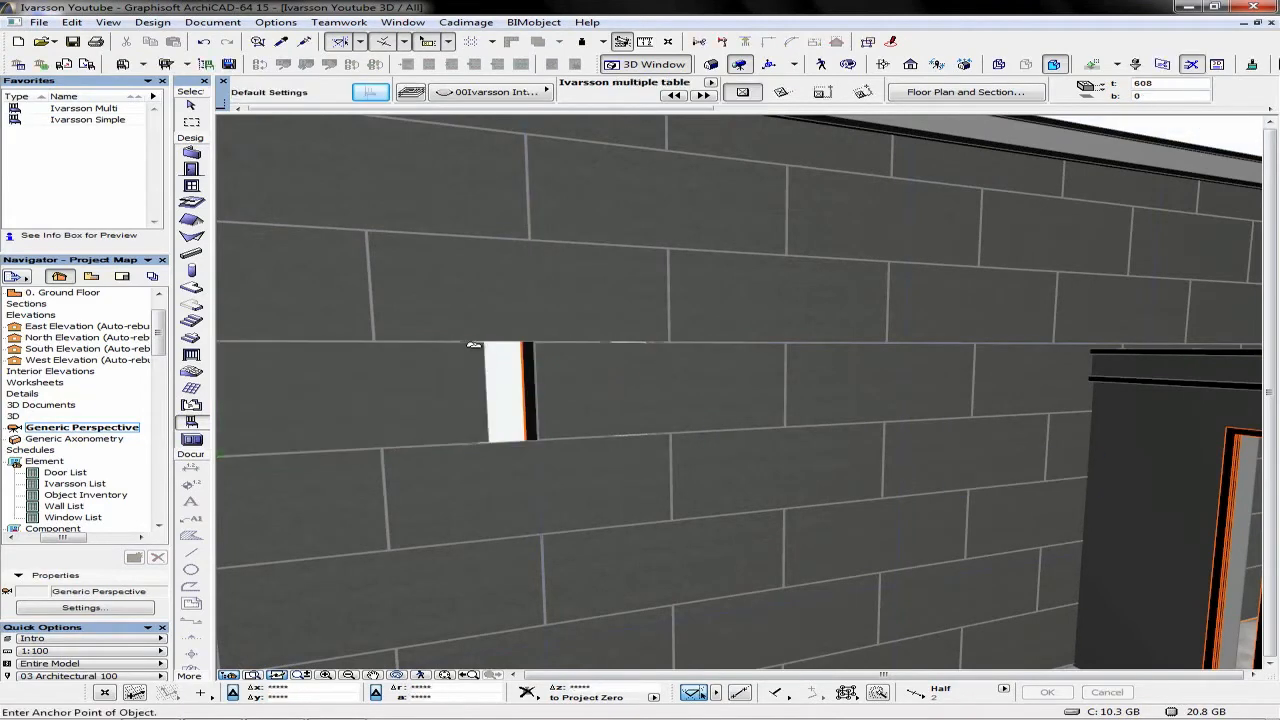
{"action": "left_click", "coordinate": [486, 343], "text": "shift"}
{"action": "left_click", "coordinate": [486, 342]}
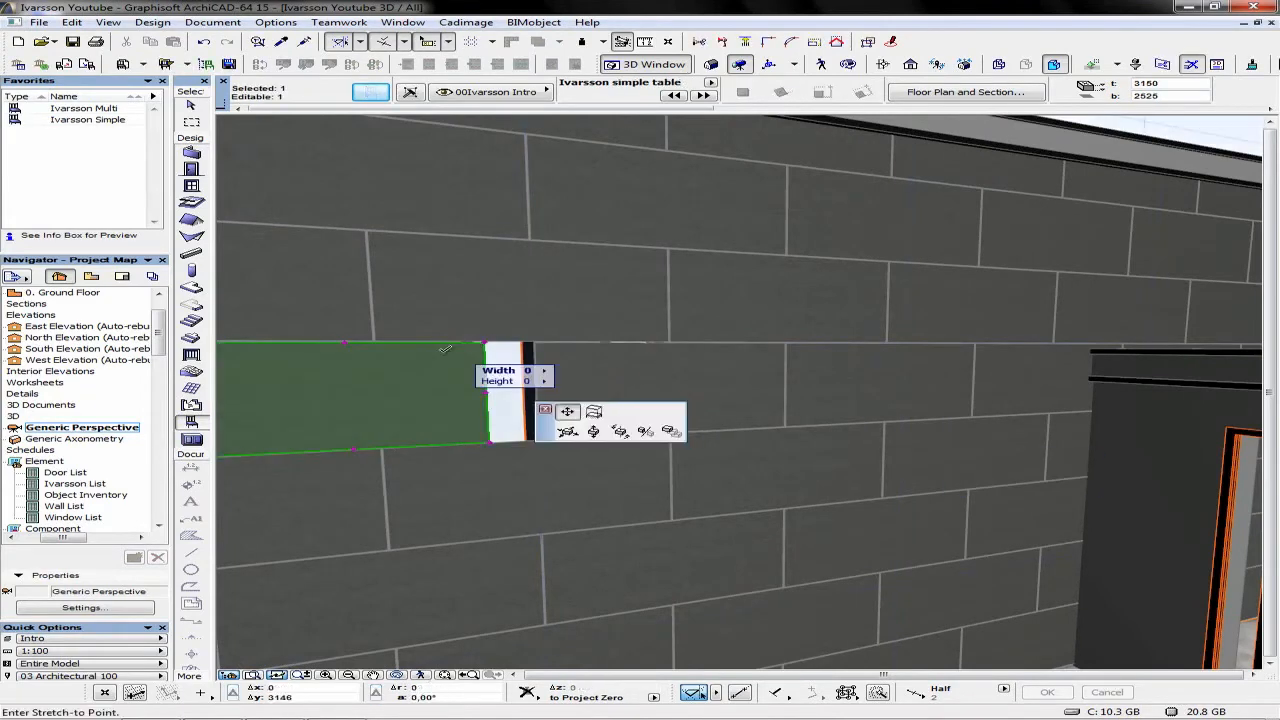
{"action": "left_click", "coordinate": [458, 343]}
{"action": "key", "text": "Escape"}
- Shorten the panel covering the upper part of both windows so that it ends beside the left window's left edge
{"action": "left_click", "coordinate": [643, 314], "text": "shift"}
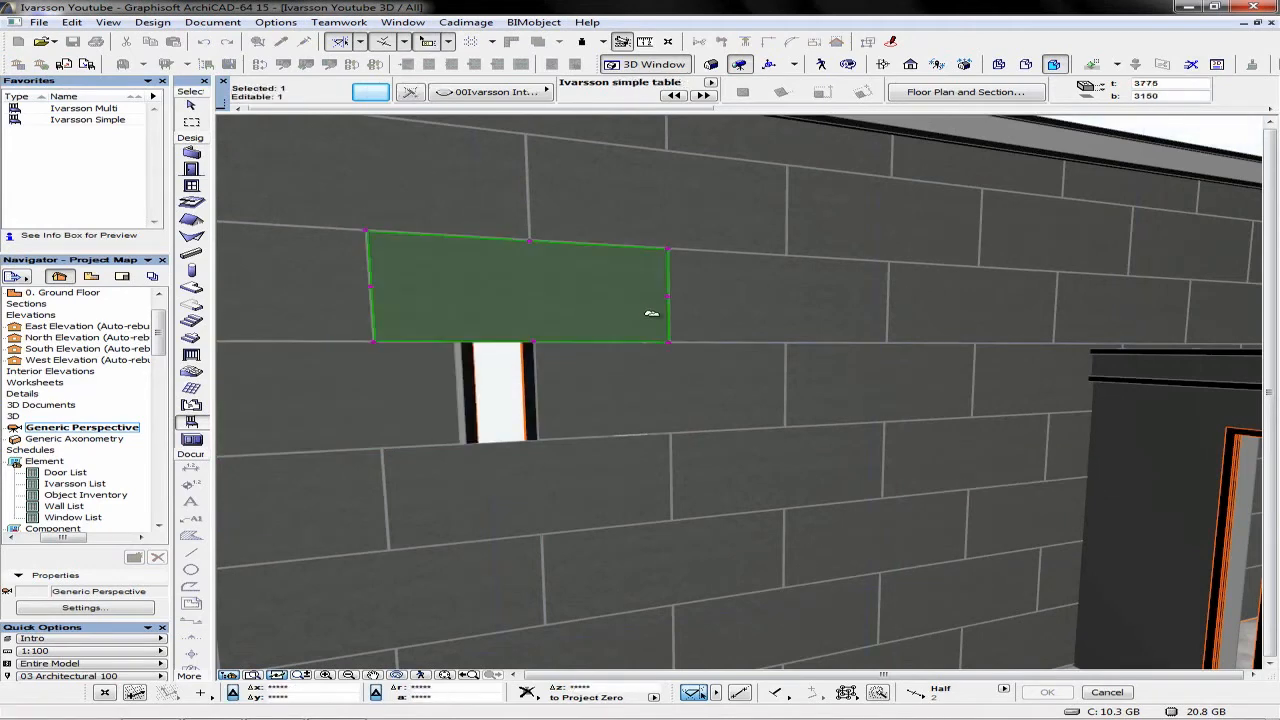
{"action": "left_click", "coordinate": [669, 246]}
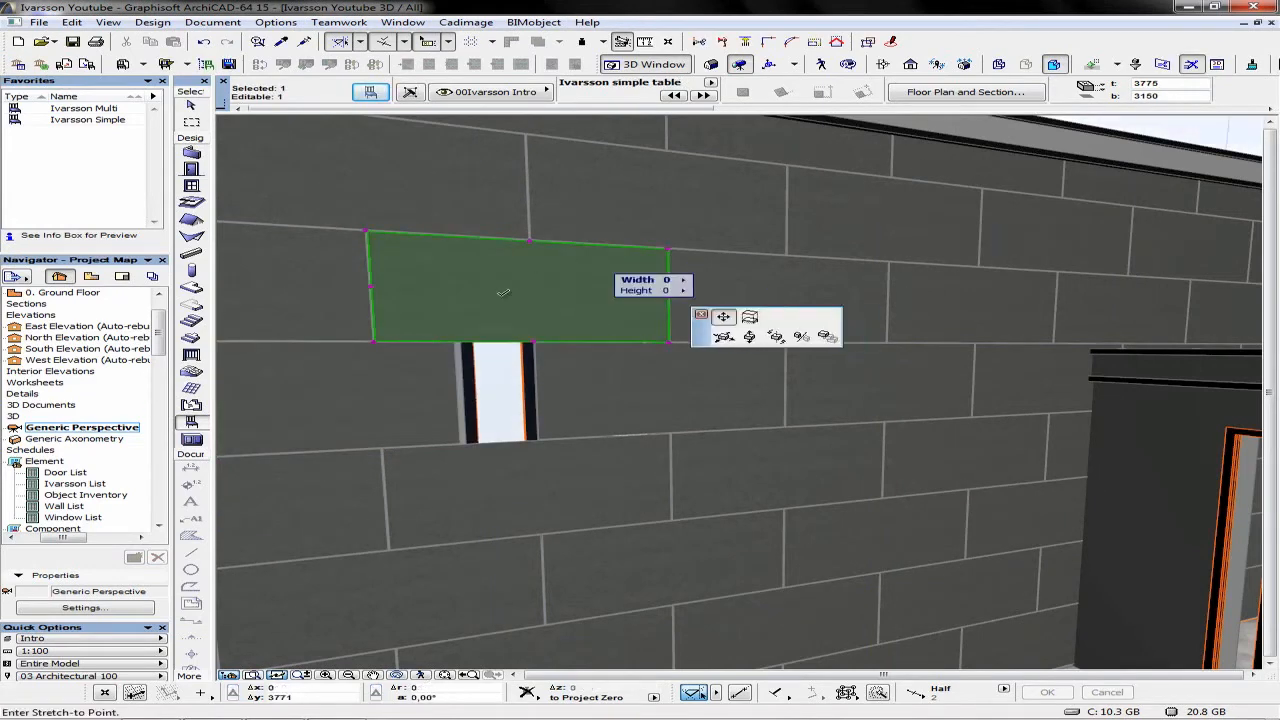
{"action": "left_click", "coordinate": [465, 343]}
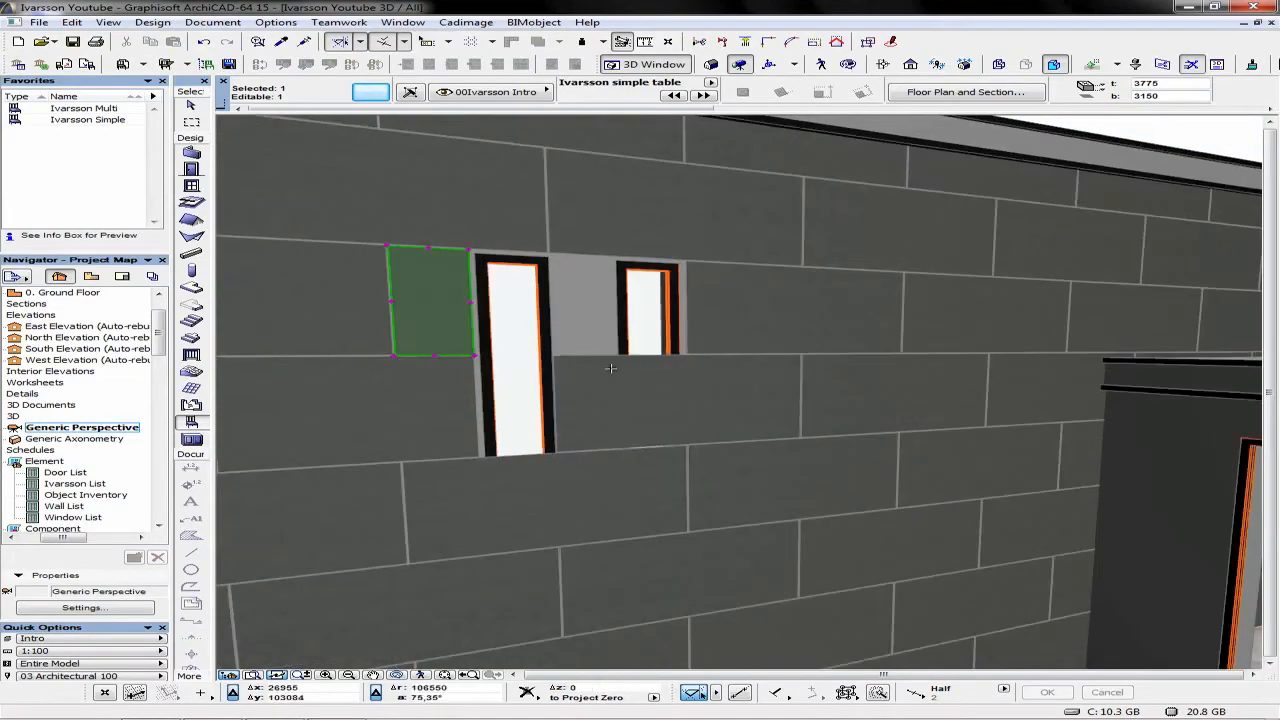
{"action": "key", "text": "Escape"}
- Narrow the panel between the two windows to the right window's edge and stretch its top up to the window heads
{"action": "left_click", "coordinate": [713, 398], "text": "shift"}
{"action": "left_click", "coordinate": [800, 355]}
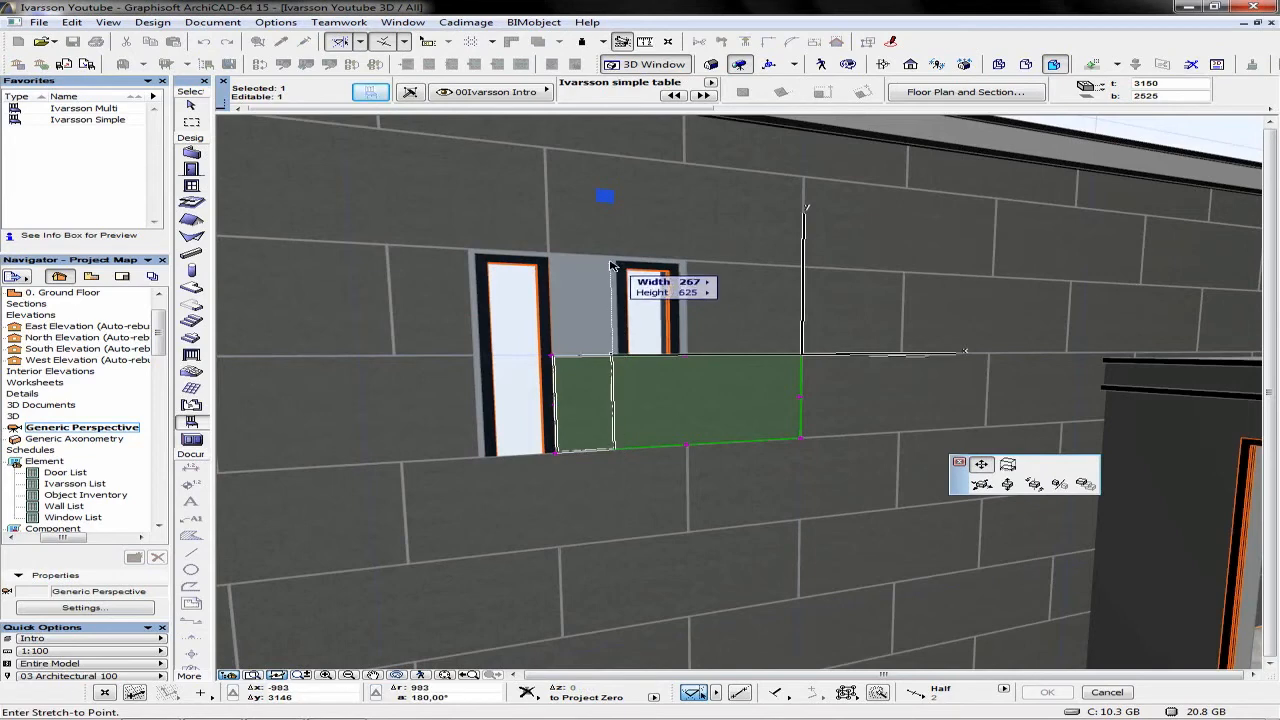
{"action": "left_click", "coordinate": [632, 350]}
{"action": "left_click", "coordinate": [620, 355]}
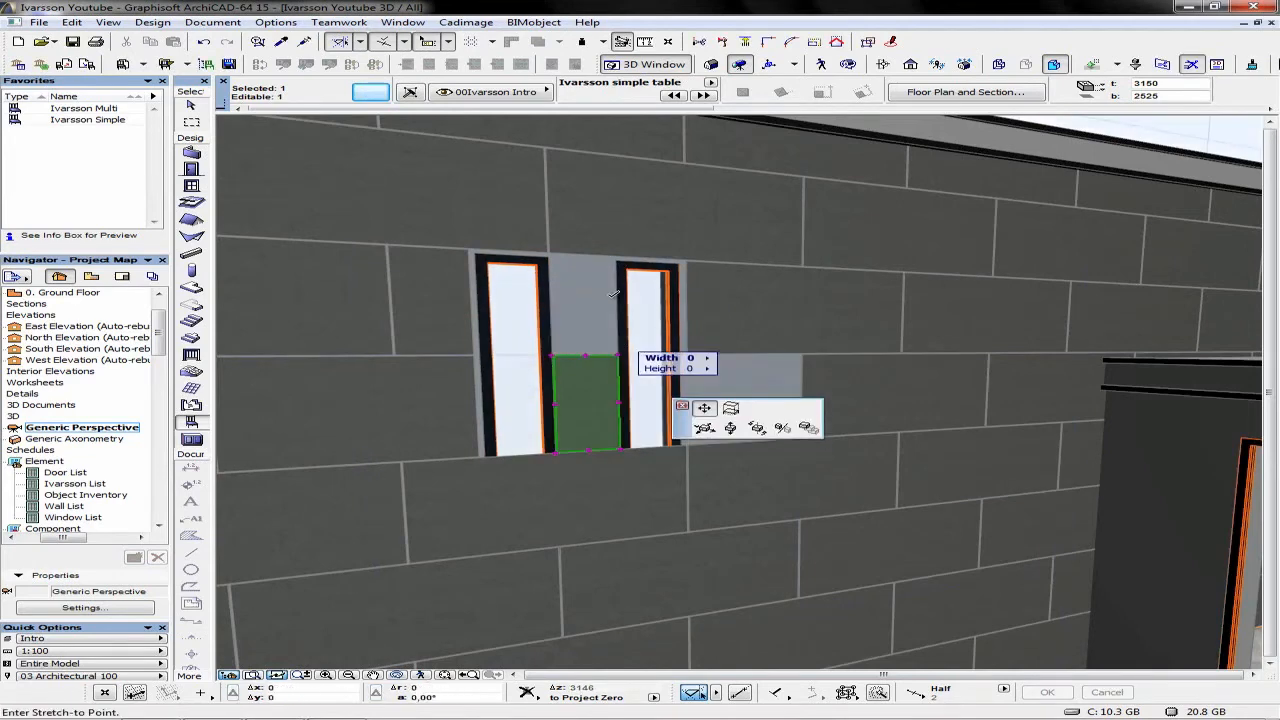
{"action": "left_click", "coordinate": [619, 262]}
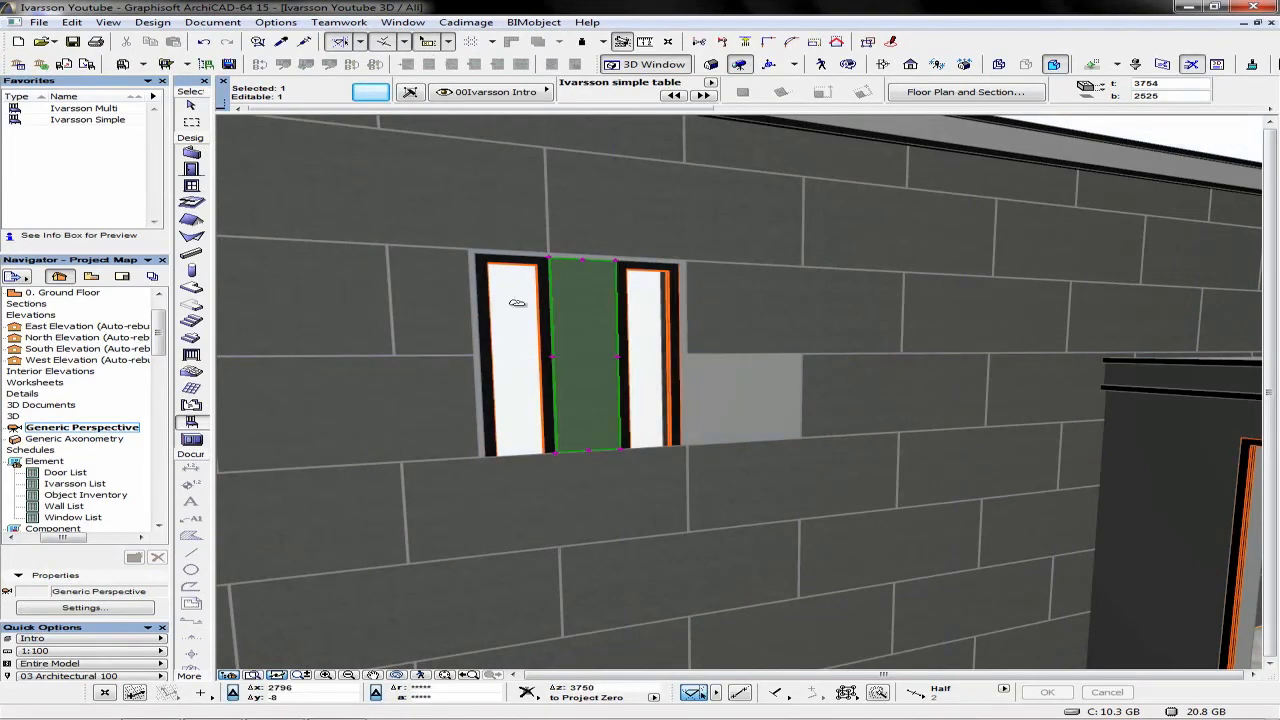
{"action": "key", "text": "Delete"}
- Stretch the ends of the two shortened panels left of the windows flush to the left window's frame
{"action": "left_click", "coordinate": [461, 255]}
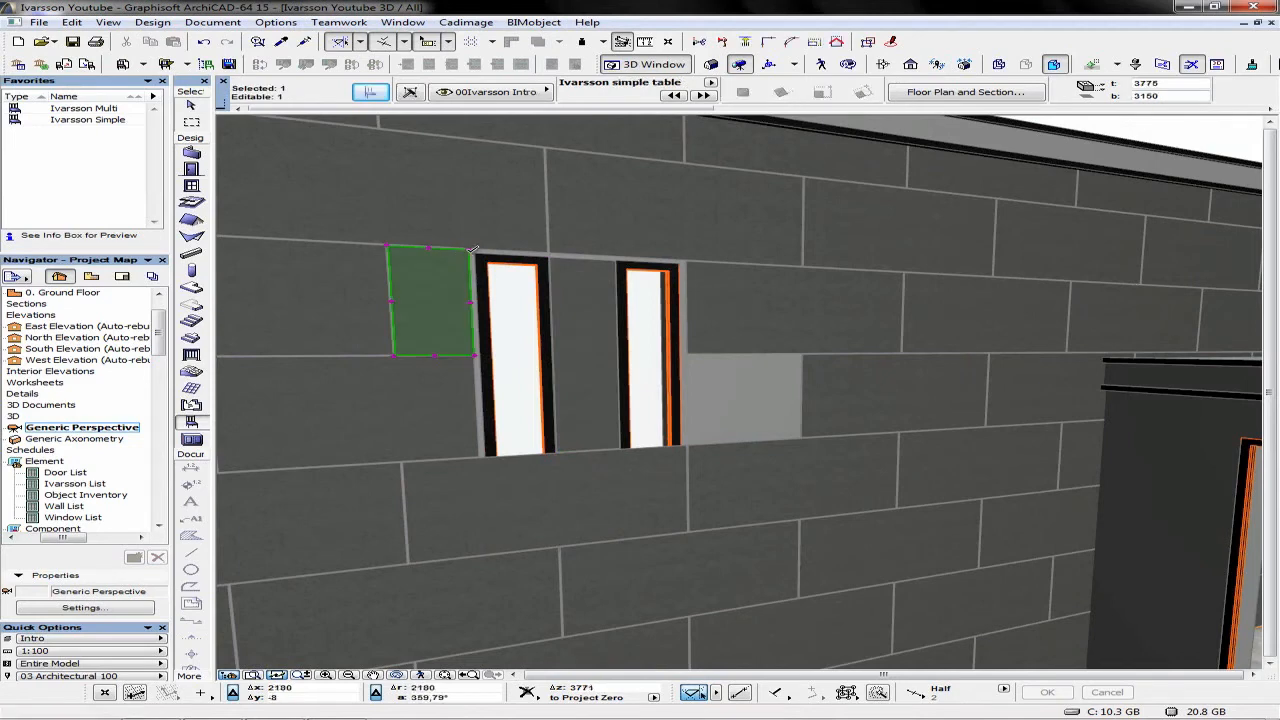
{"action": "left_click", "coordinate": [471, 249]}
{"action": "left_click", "coordinate": [476, 253]}
{"action": "key", "text": "Escape"}
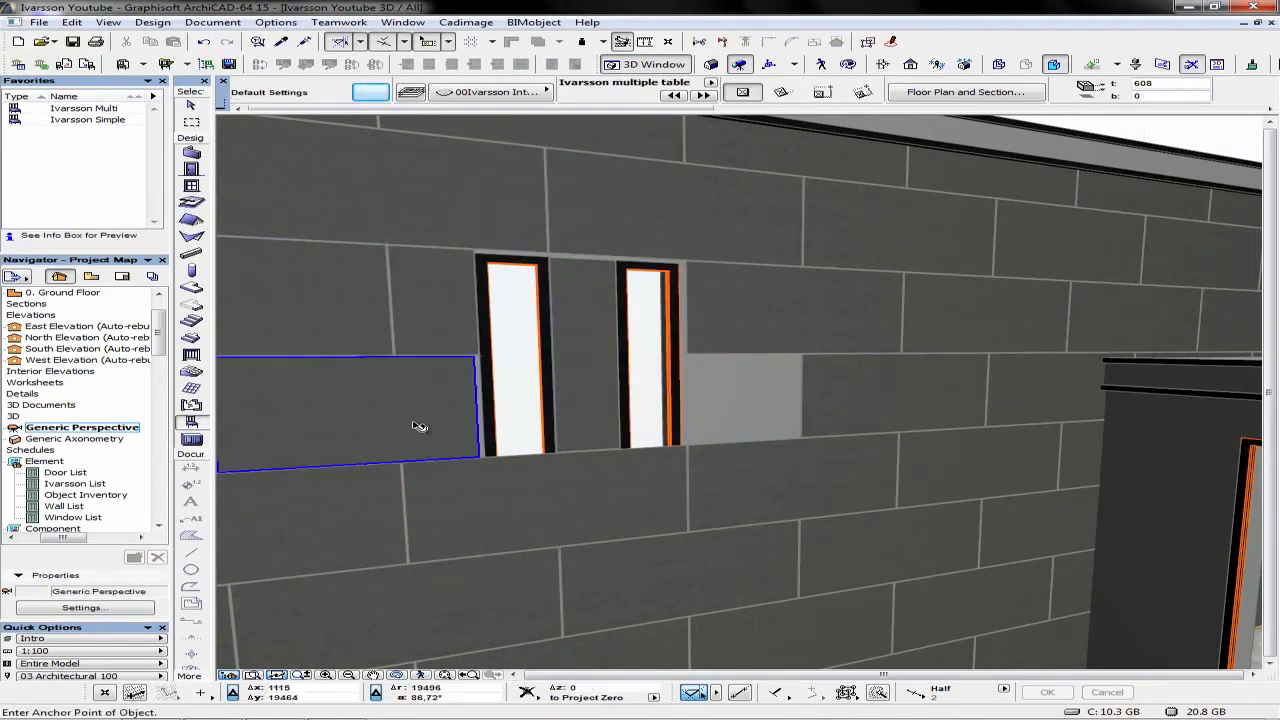
{"action": "left_click", "coordinate": [419, 427]}
{"action": "left_click", "coordinate": [474, 353]}
{"action": "left_click", "coordinate": [498, 357]}
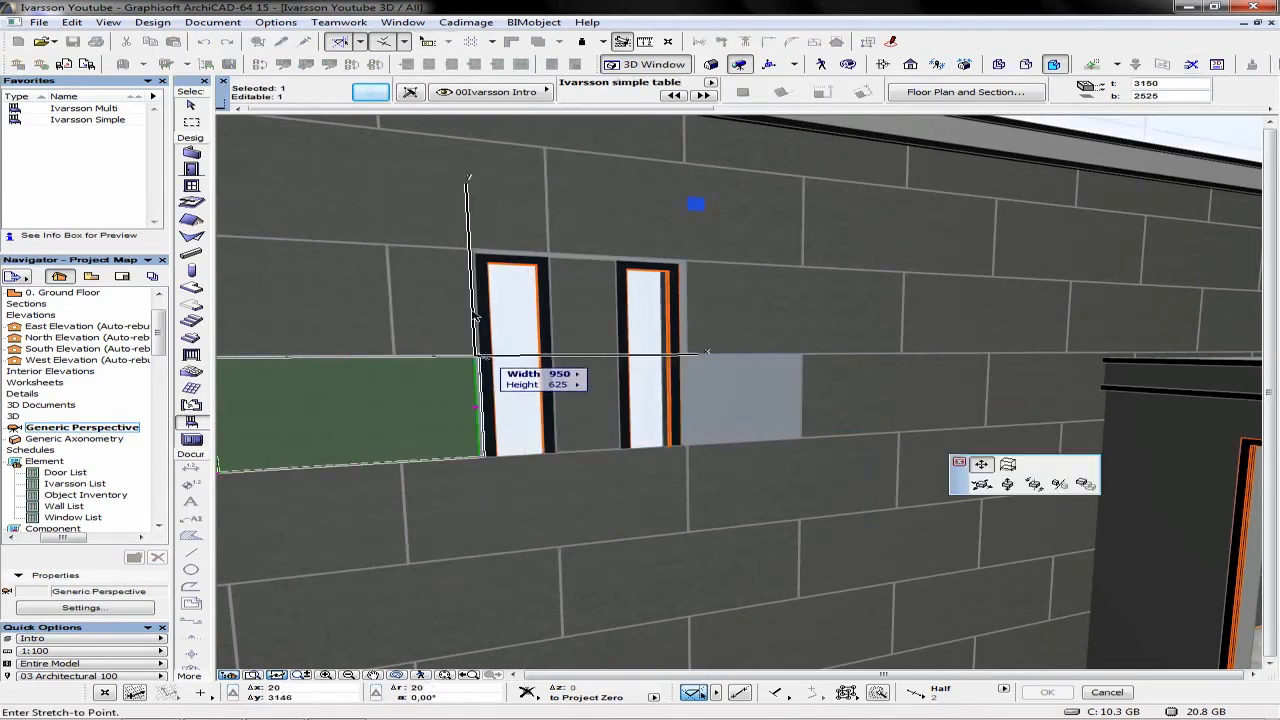
{"action": "left_click", "coordinate": [476, 257]}
- Shorten the panel covering the lower part of the windows so that it ends at the left window's frame
{"action": "middle_click_drag", "start_coordinate": [617, 533], "coordinate": [603, 423]}
{"action": "key", "text": "Escape"}
{"action": "left_click", "coordinate": [520, 409], "text": "shift"}
{"action": "left_click", "coordinate": [672, 344]}
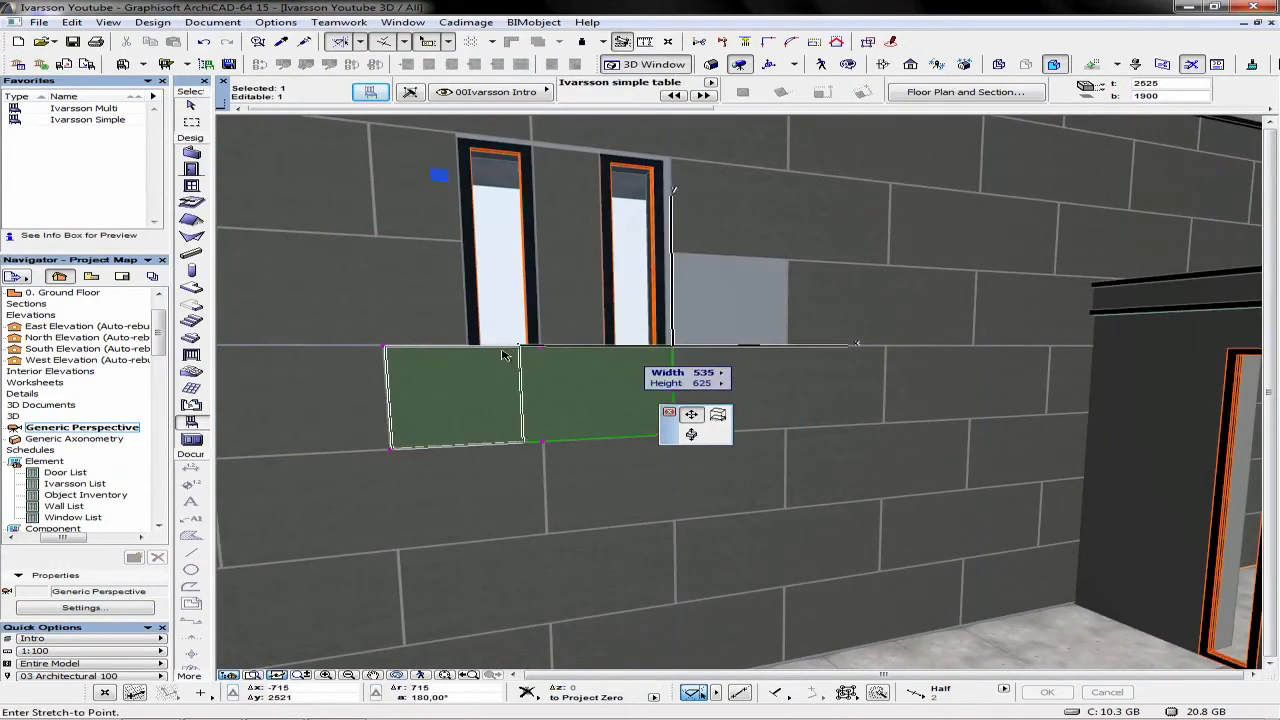
{"action": "left_click", "coordinate": [468, 345]}
- Stretch the tall panel between the two windows down to the bottom edge of the windows
{"action": "middle_click_drag", "start_coordinate": [760, 388], "coordinate": [745, 413]}
{"action": "key", "text": "Escape"}
{"action": "left_click", "coordinate": [566, 350], "text": "shift"}
{"action": "left_click", "coordinate": [590, 367]}
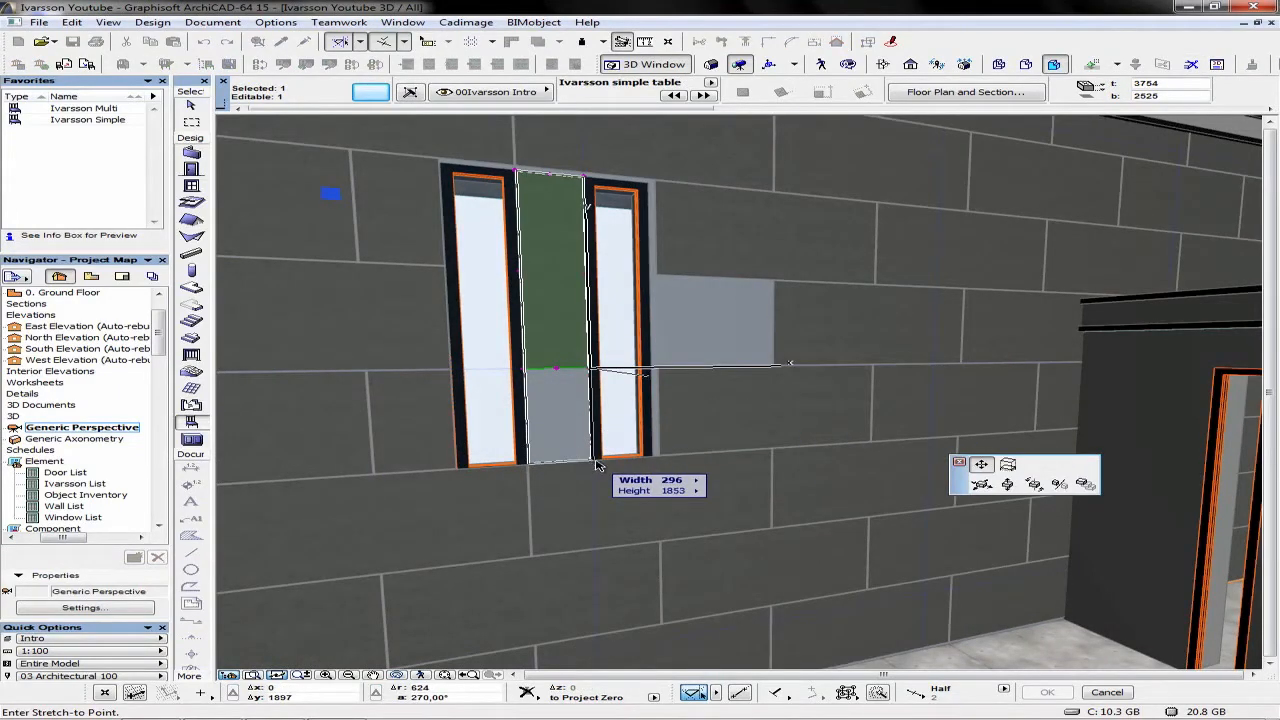
{"action": "left_click", "coordinate": [652, 458]}
- Set the color family of the panel between the windows to Frontline Pictura and its color to PU 341 Red
{"action": "key", "text": "ctrl+t"}
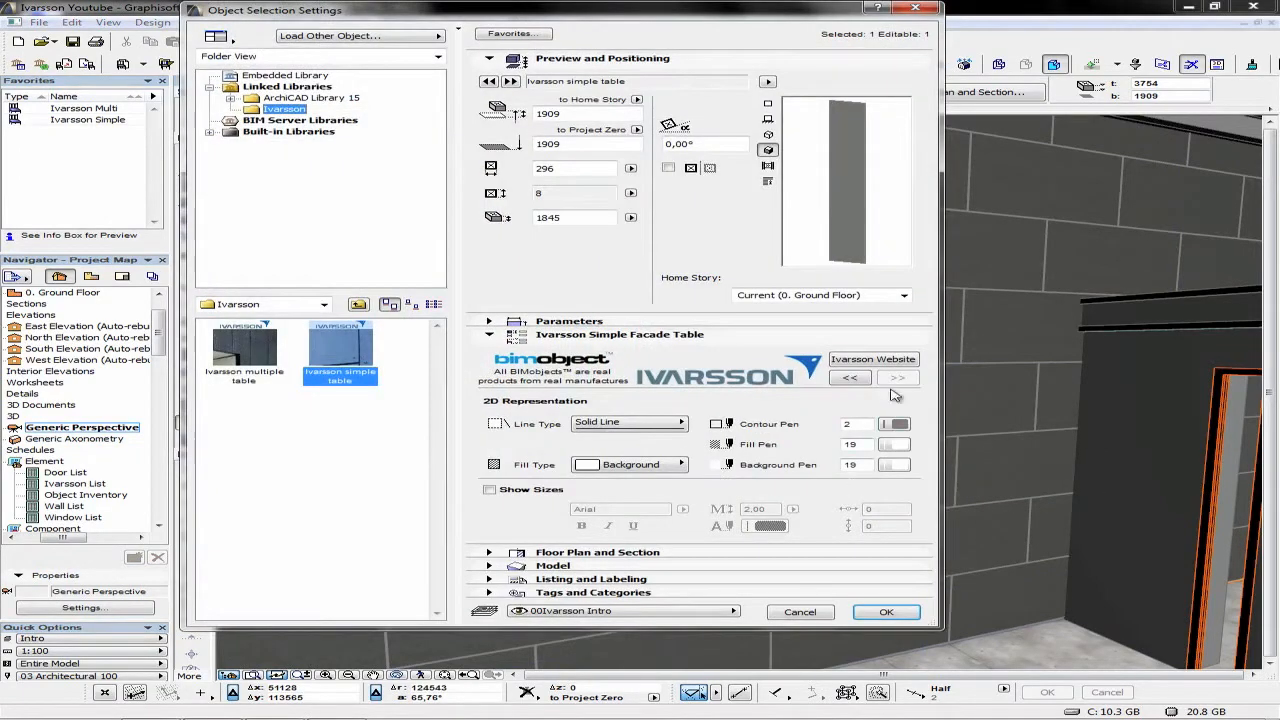
{"action": "left_click", "coordinate": [845, 377]}
{"action": "left_click", "coordinate": [889, 450]}
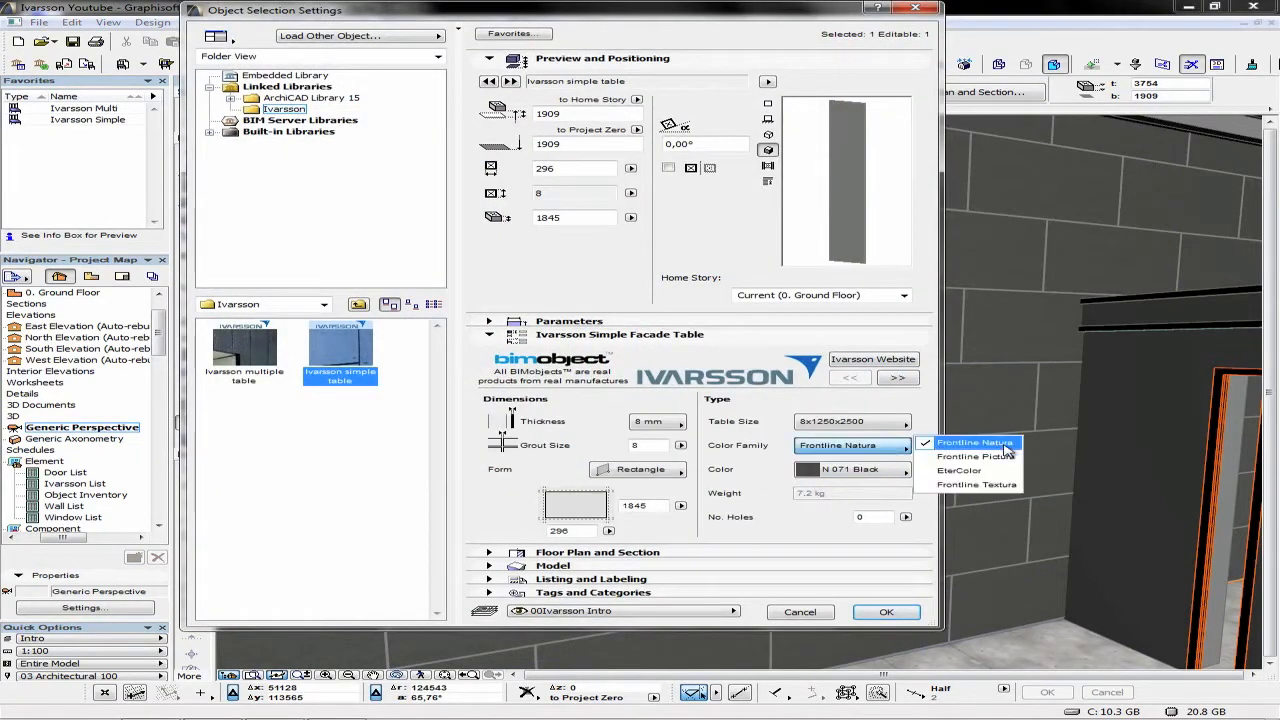
{"action": "left_click", "coordinate": [1000, 457]}
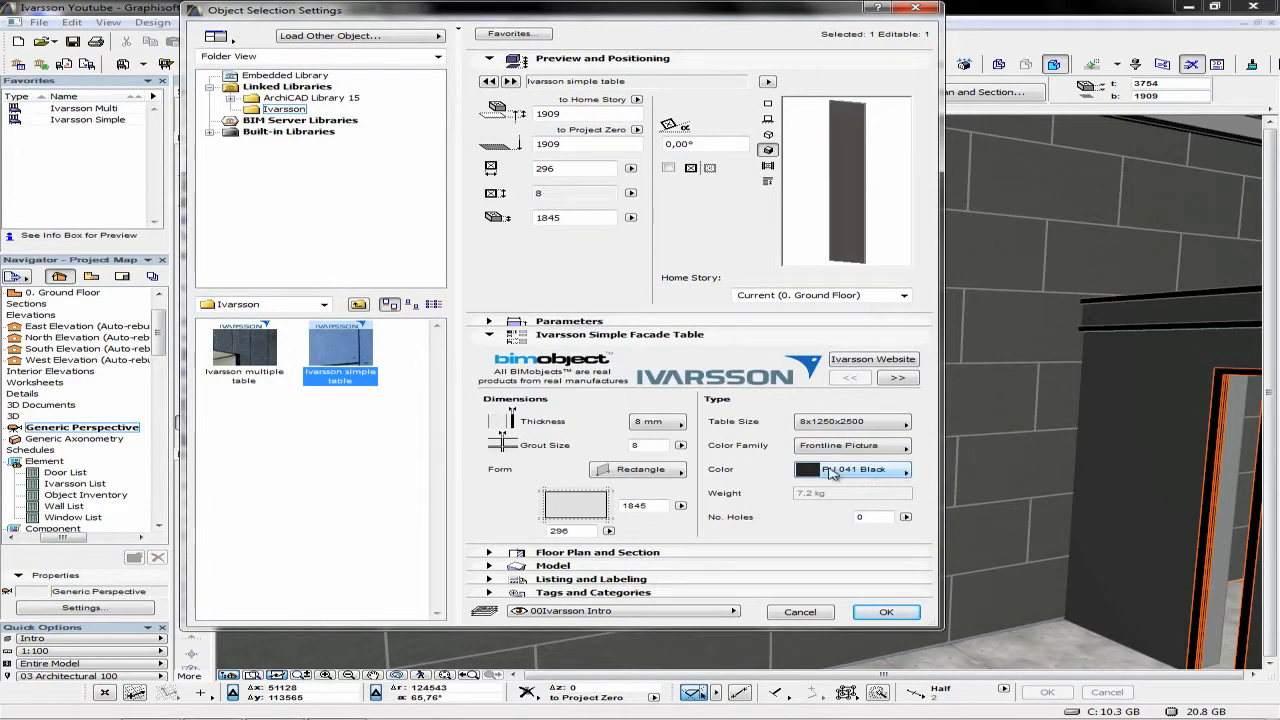
{"action": "left_click", "coordinate": [830, 473]}
{"action": "left_click", "coordinate": [955, 540]}
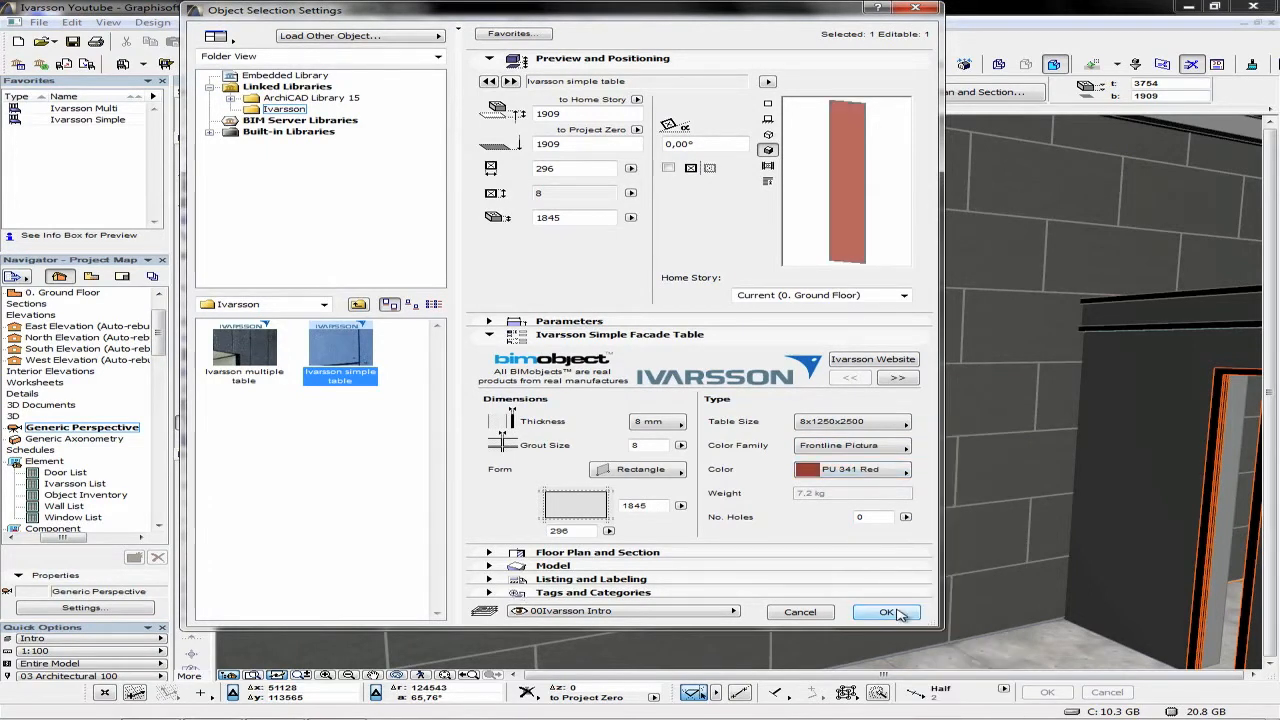
{"action": "left_click", "coordinate": [887, 612]}
- Copy the panel beside the gap right of the windows one panel width toward the windows
{"action": "left_click", "coordinate": [773, 282]}
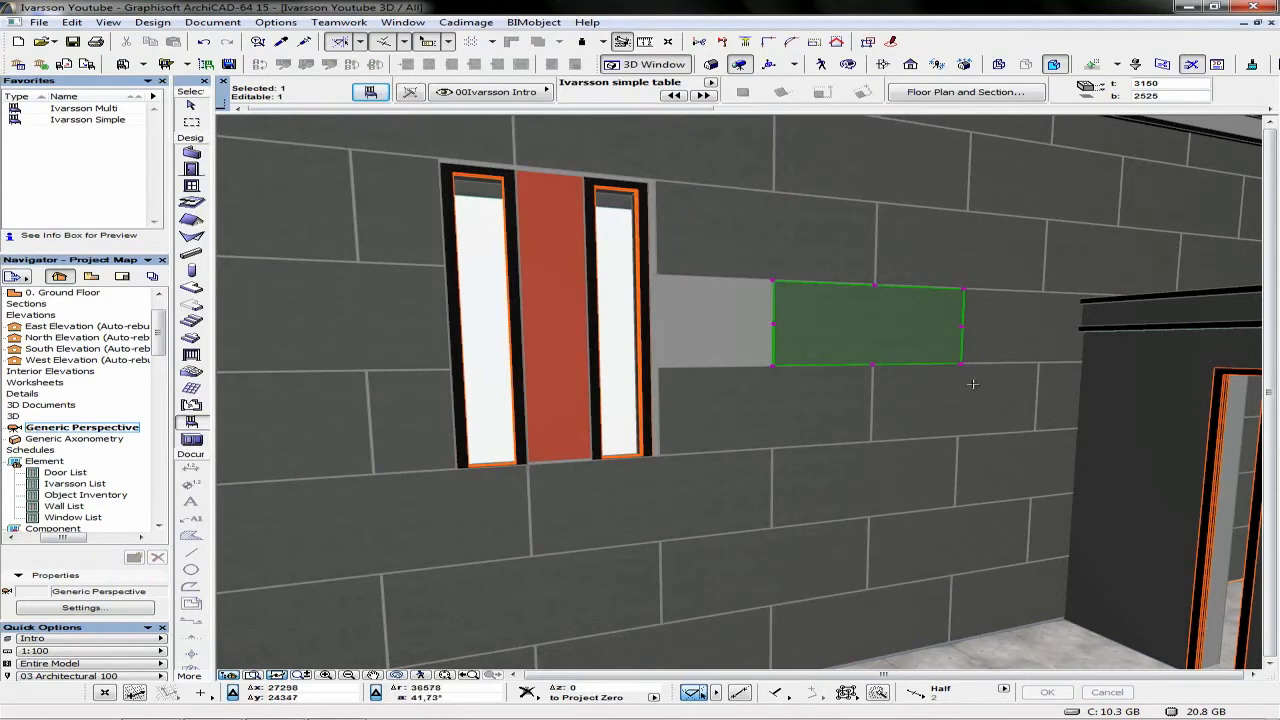
{"action": "left_click", "coordinate": [963, 364]}
{"action": "left_click", "coordinate": [1056, 452]}
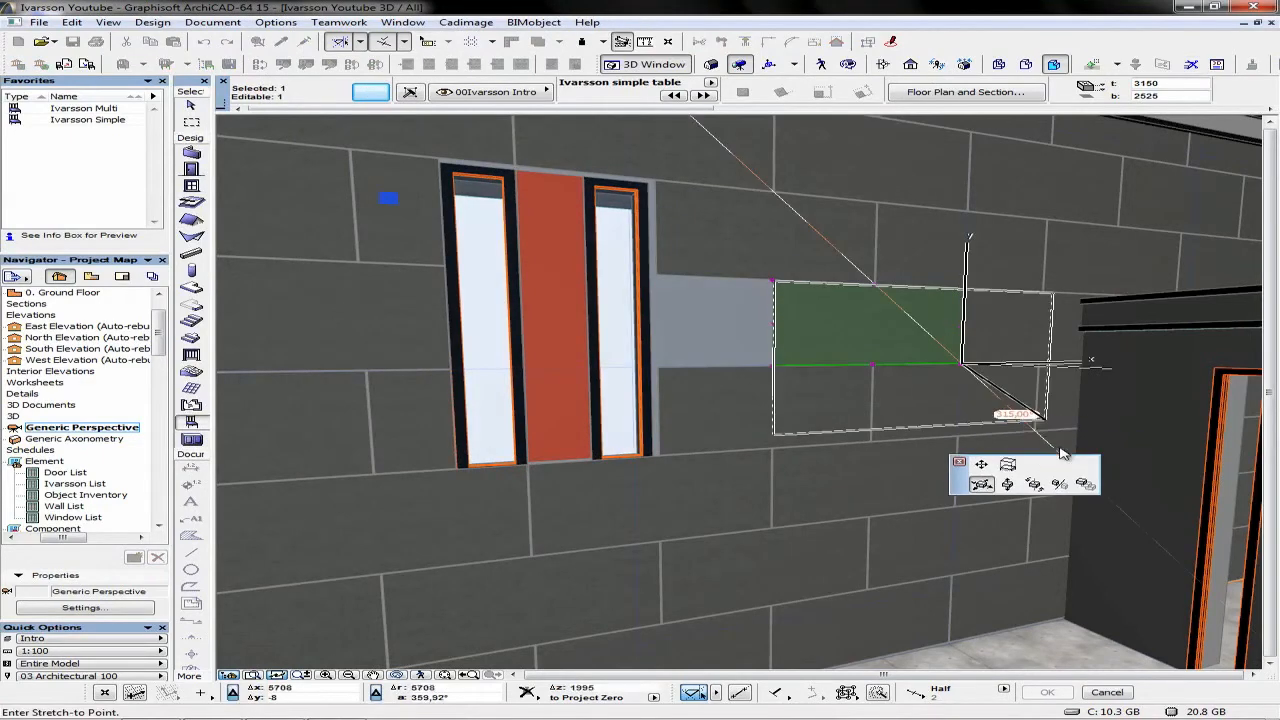
{"action": "key", "text": "ctrl"}
{"action": "left_click", "coordinate": [786, 368]}
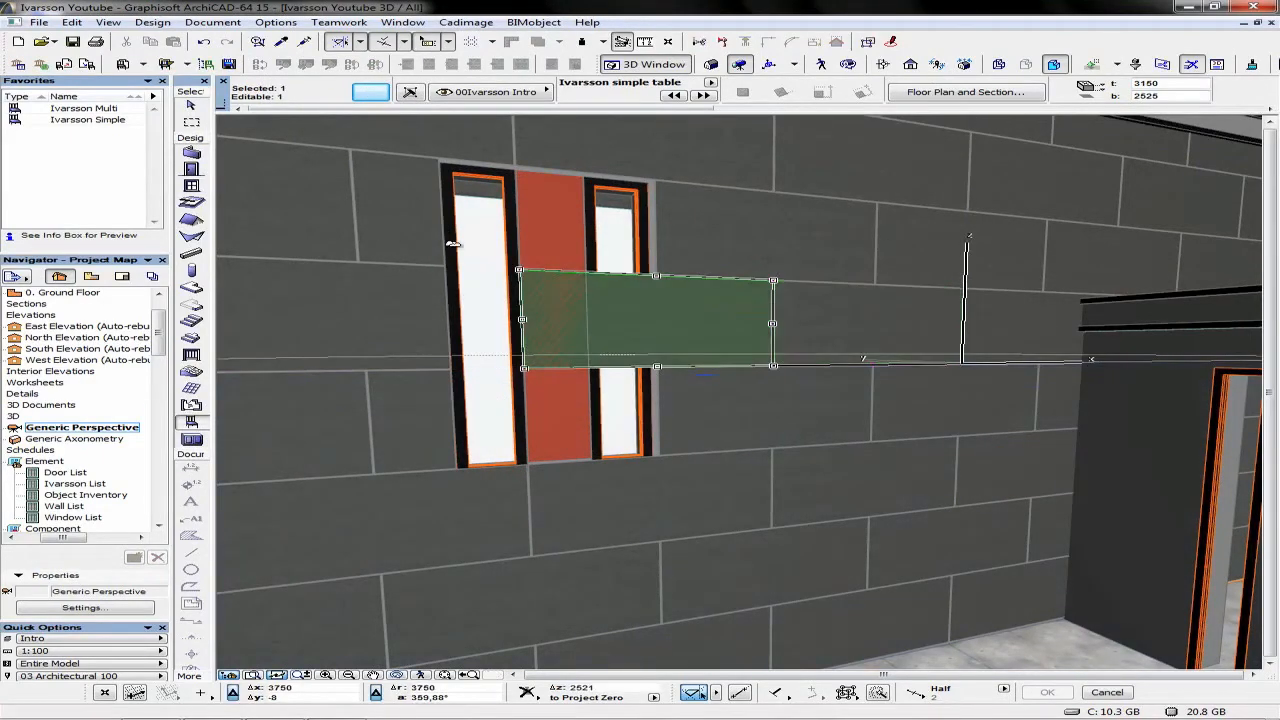
- Stretch the copied panel's left end back to the right window's edge, leaving it 625 mm wide
{"action": "left_click", "coordinate": [520, 268]}
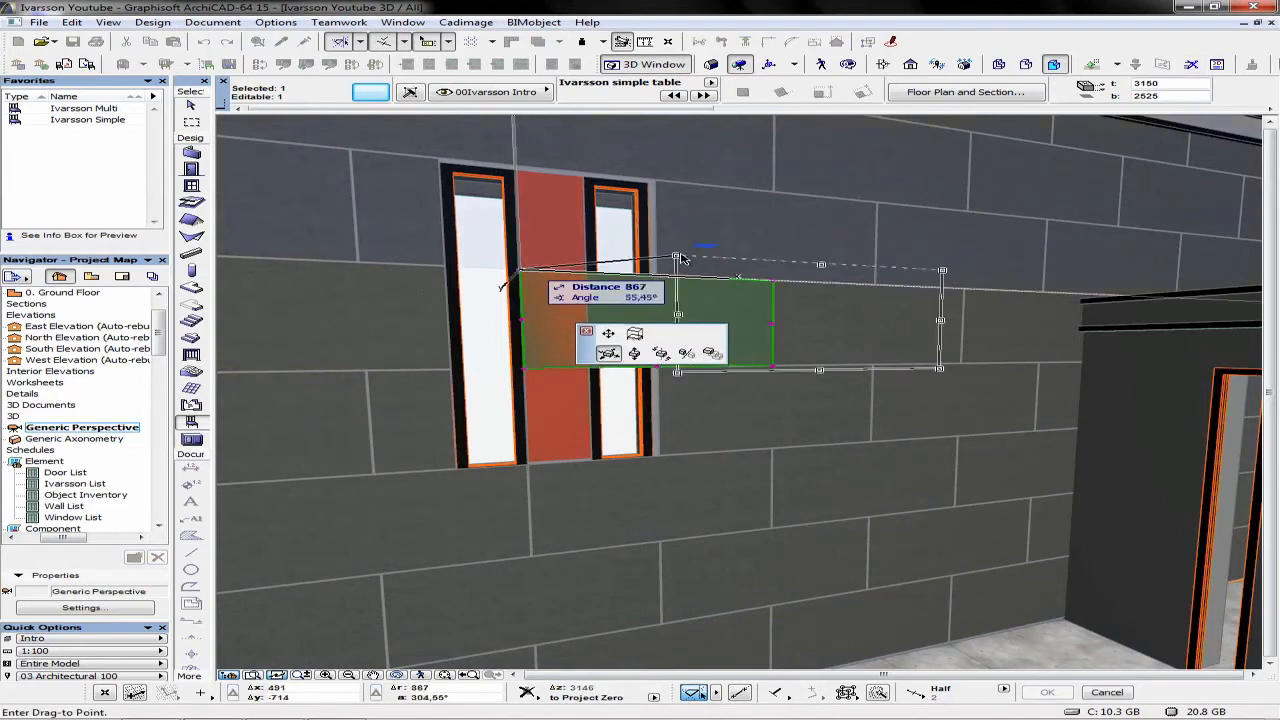
{"action": "left_click", "coordinate": [604, 293]}
{"action": "left_click", "coordinate": [981, 465]}
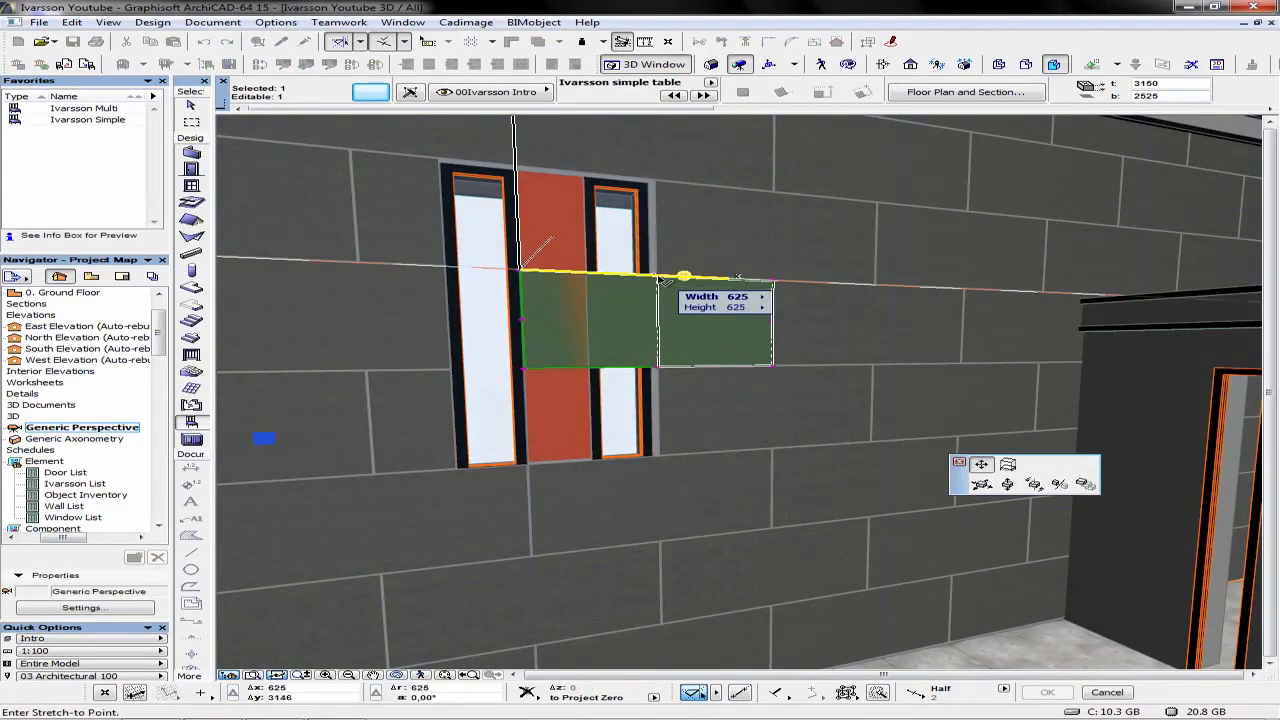
{"action": "left_click", "coordinate": [657, 277]}
{"action": "key", "text": "Escape"}
- Activate the Simple layer combination and view the facade with its multicolored panels
{"action": "middle_click_drag", "start_coordinate": [722, 324], "coordinate": [708, 334]}
{"action": "scroll", "coordinate": [563, 297], "scroll_direction": "down", "scroll_amount": 4}
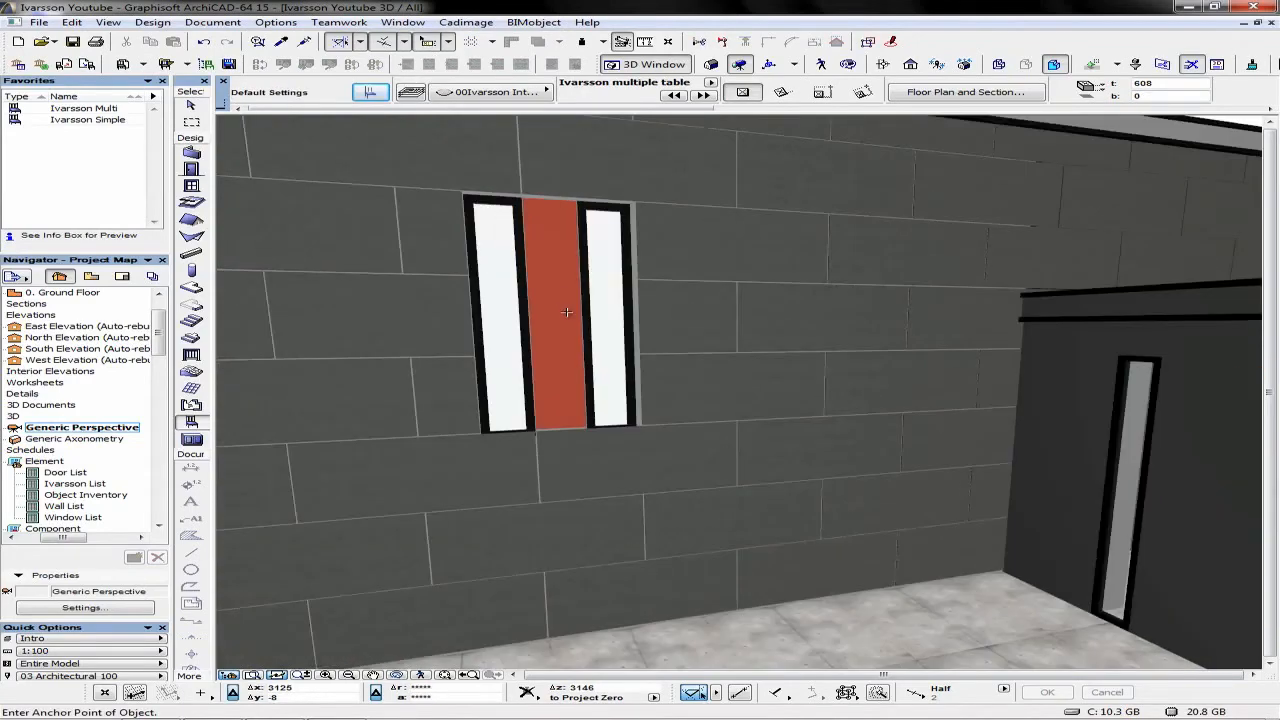
{"action": "middle_click_drag", "start_coordinate": [386, 377], "coordinate": [549, 396]}
{"action": "left_click", "coordinate": [768, 221]}
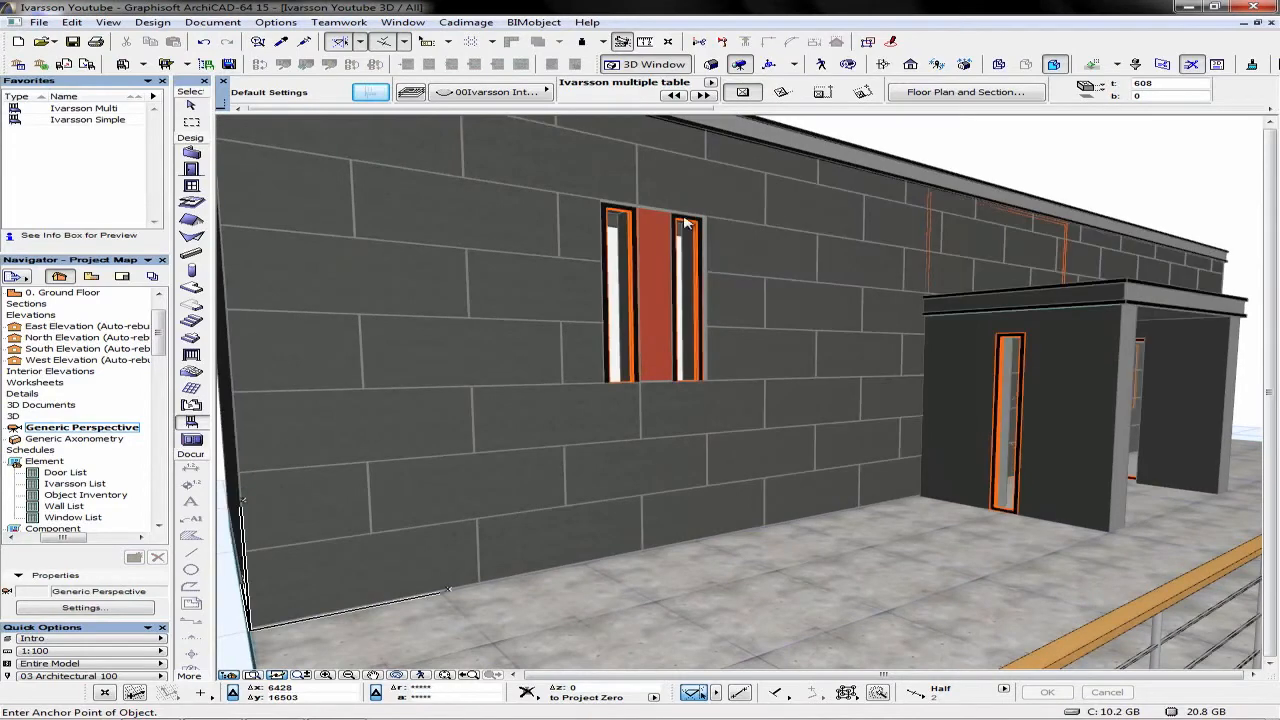
{"action": "left_click", "coordinate": [160, 638]}
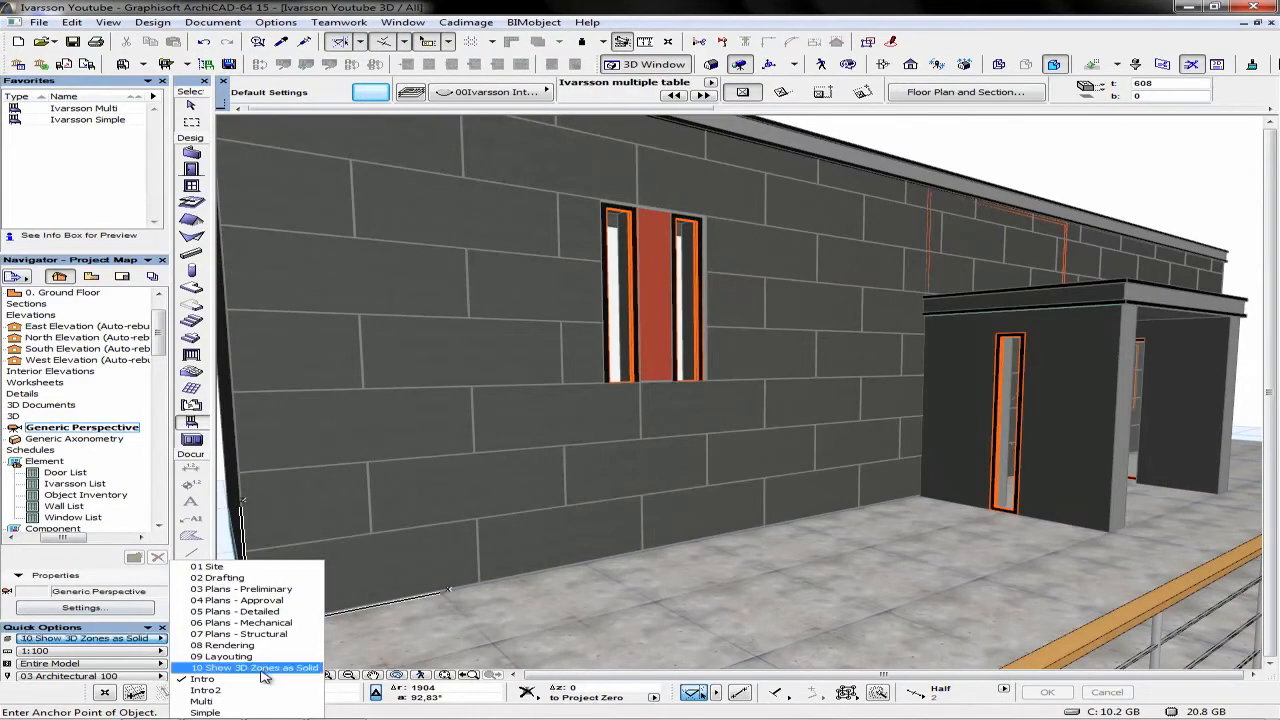
{"action": "left_click", "coordinate": [225, 714]}
{"action": "scroll", "coordinate": [690, 265], "scroll_direction": "down", "scroll_amount": 2}
{"action": "middle_click_drag", "start_coordinate": [690, 255], "coordinate": [775, 296], "text": "shift"}
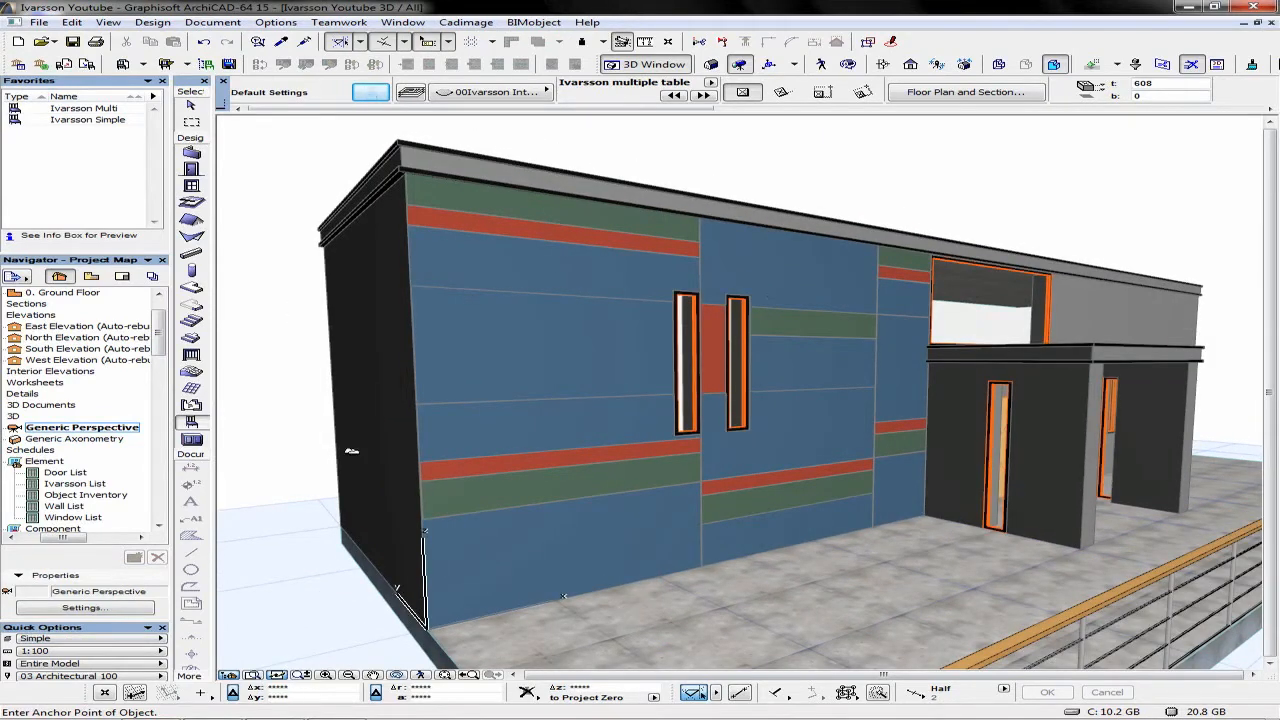
- Open the Ivarsson List schedule and check the file formats it can be saved in, closing the save dialog without saving
{"action": "double_click", "coordinate": [80, 484]}
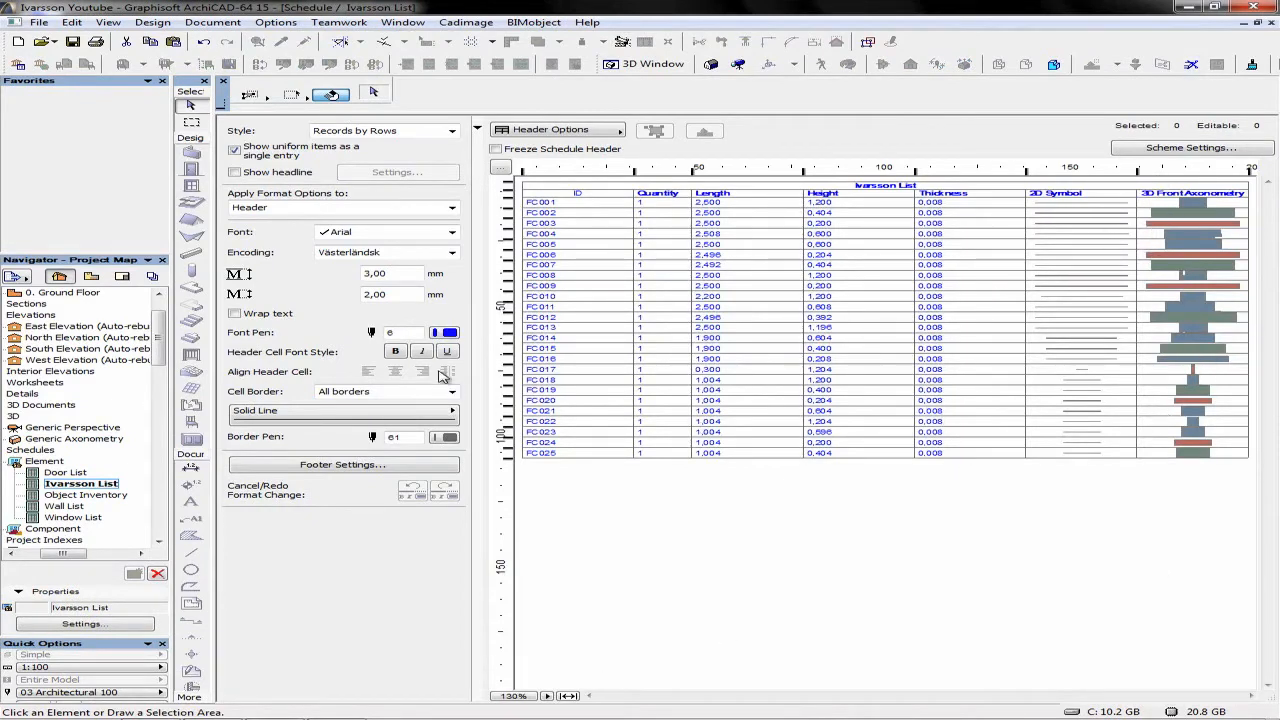
{"action": "left_click", "coordinate": [40, 22]}
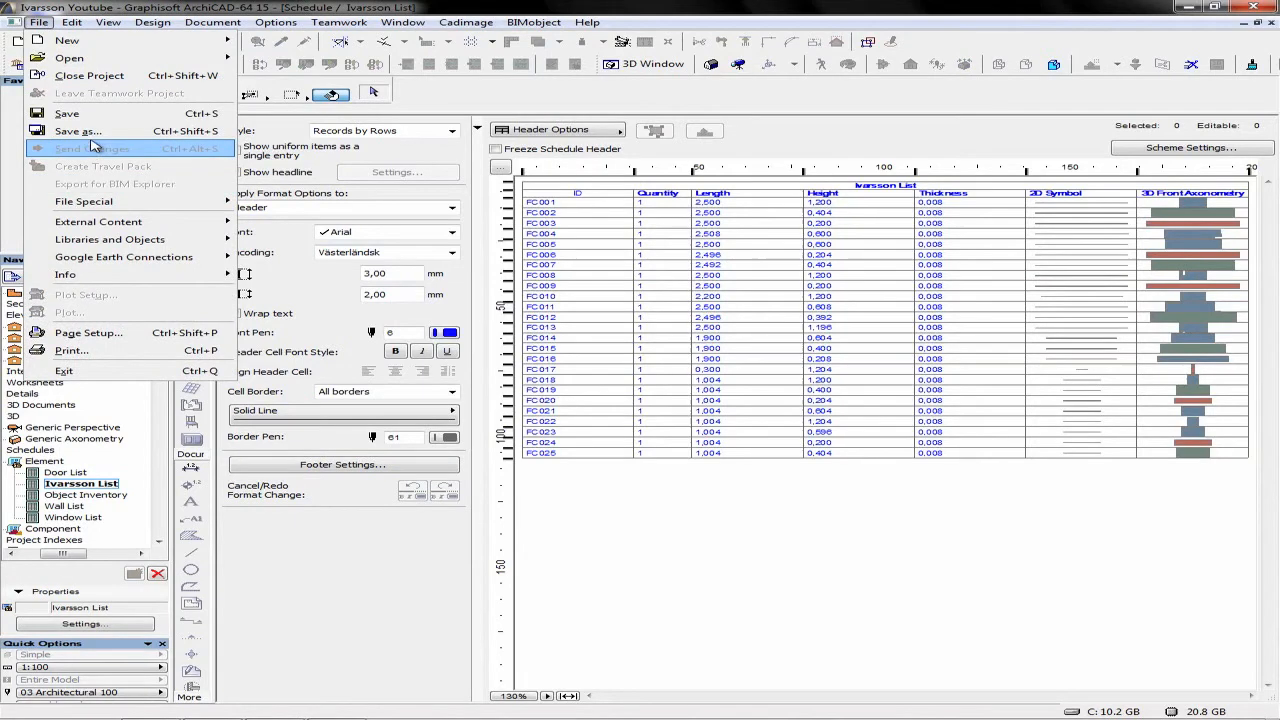
{"action": "left_click", "coordinate": [80, 131]}
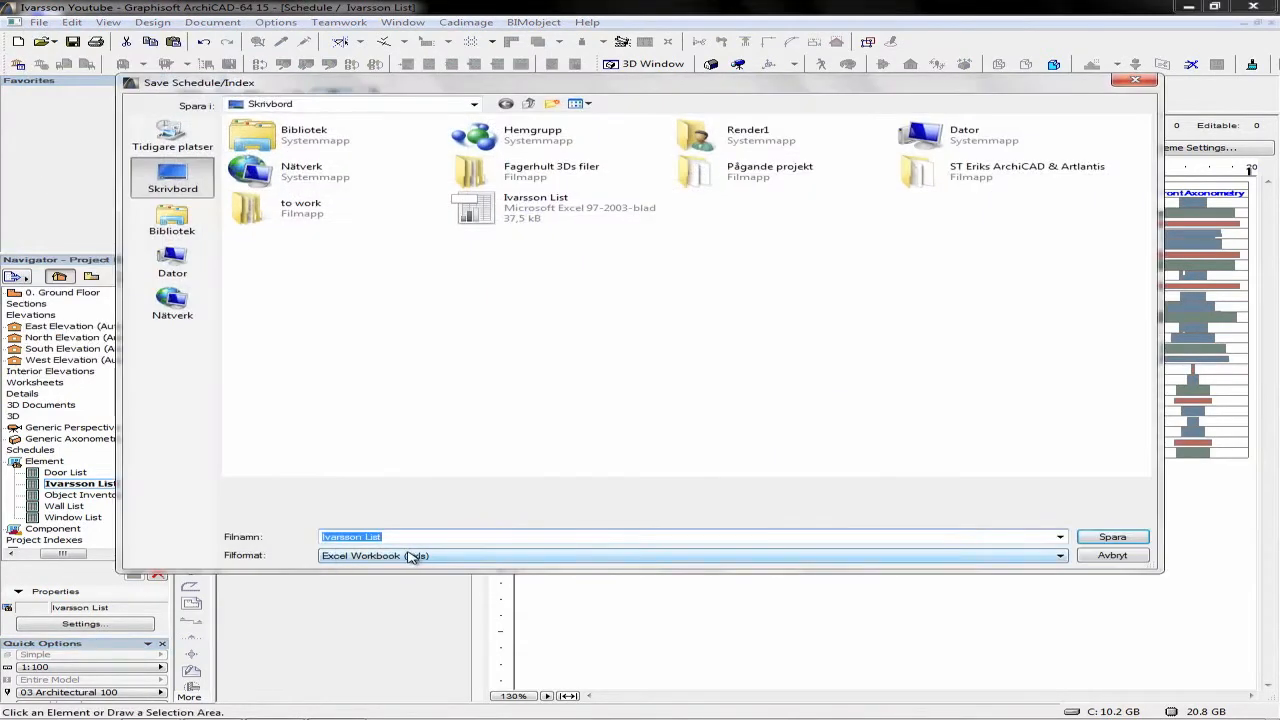
{"action": "left_click", "coordinate": [412, 557]}
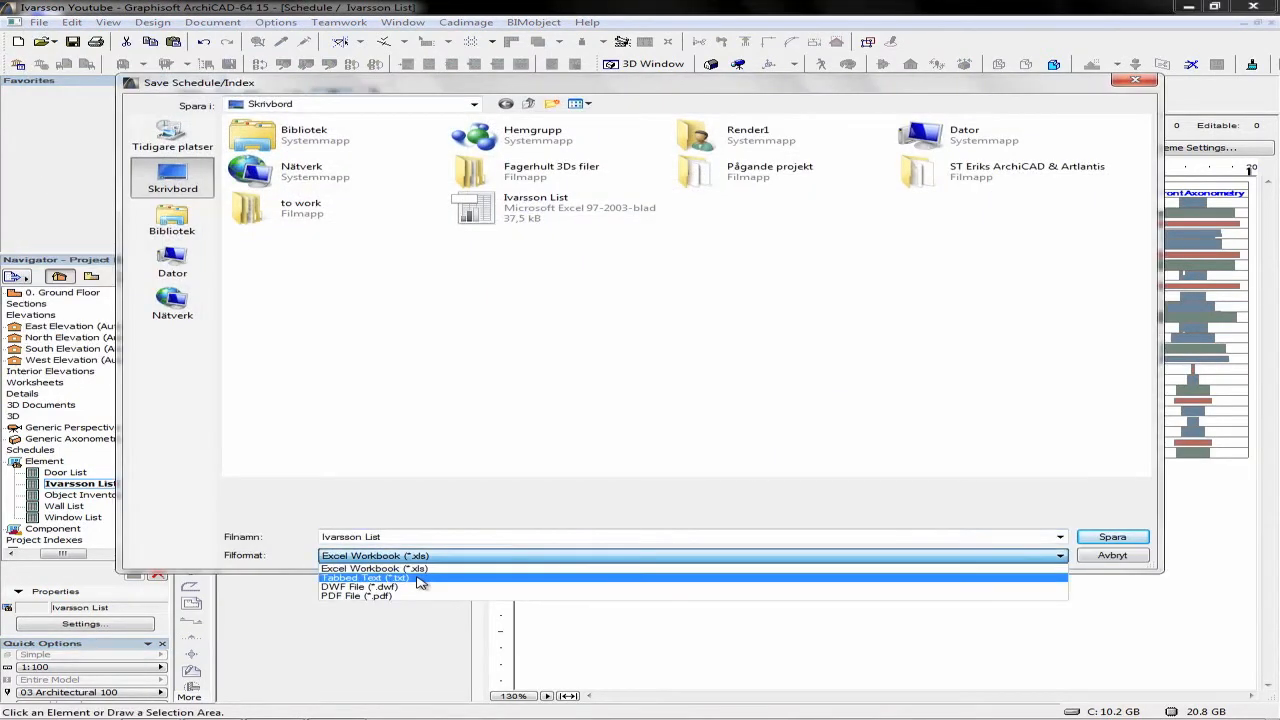
{"action": "left_click", "coordinate": [455, 481]}
{"action": "left_click", "coordinate": [1134, 561]}
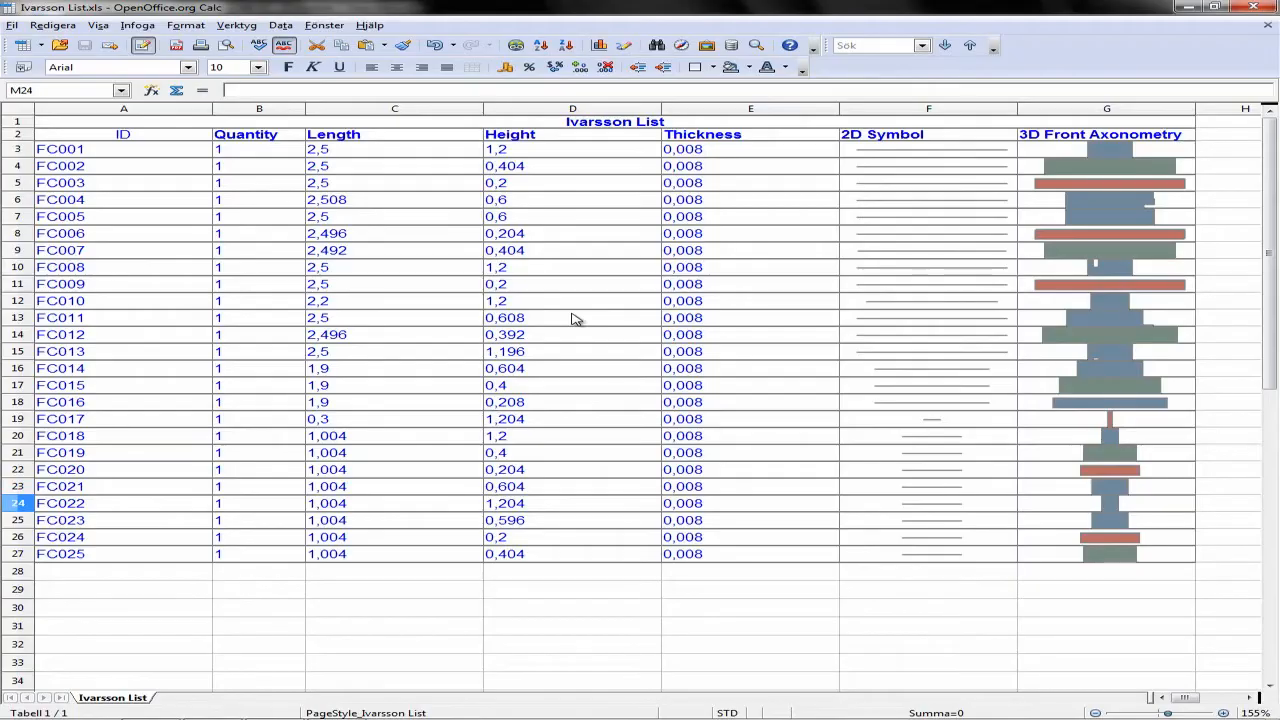
- Switch back to the 3D view in ArchiCAD and activate the Intro2 layer combination
{"action": "key", "text": "alt+Tab"}
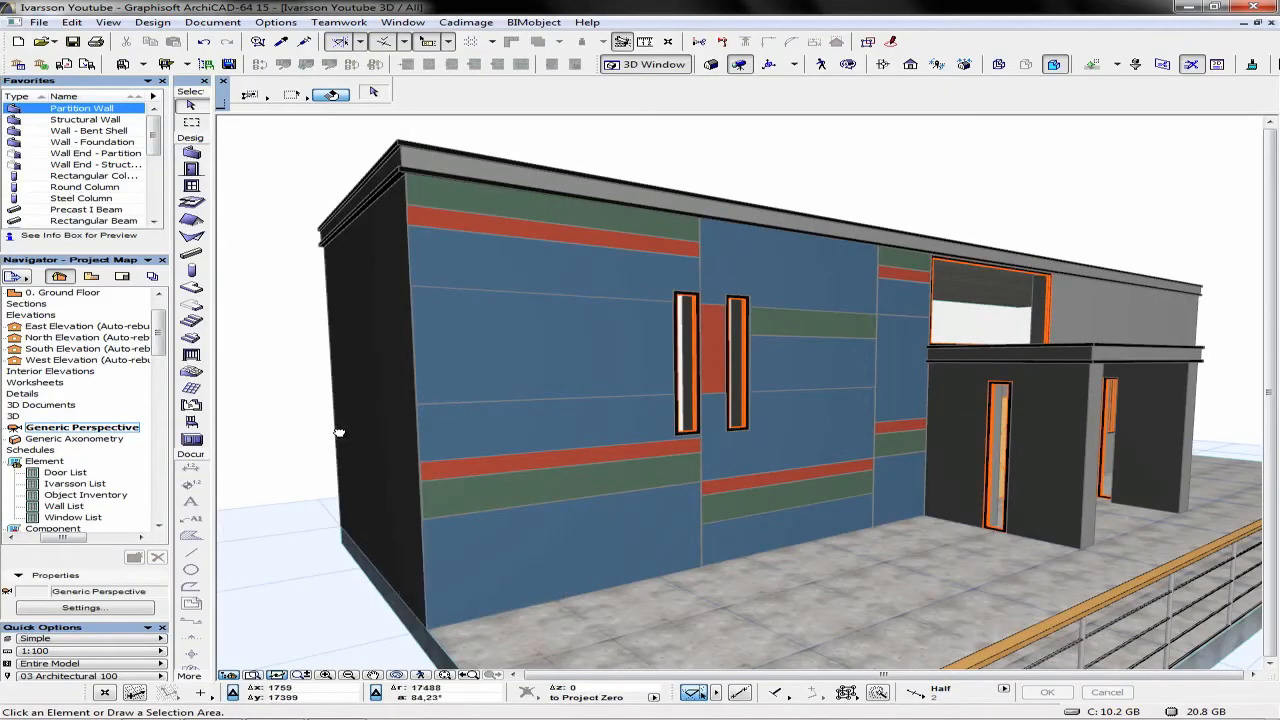
{"action": "scroll", "coordinate": [337, 432], "scroll_direction": "up", "scroll_amount": 1}
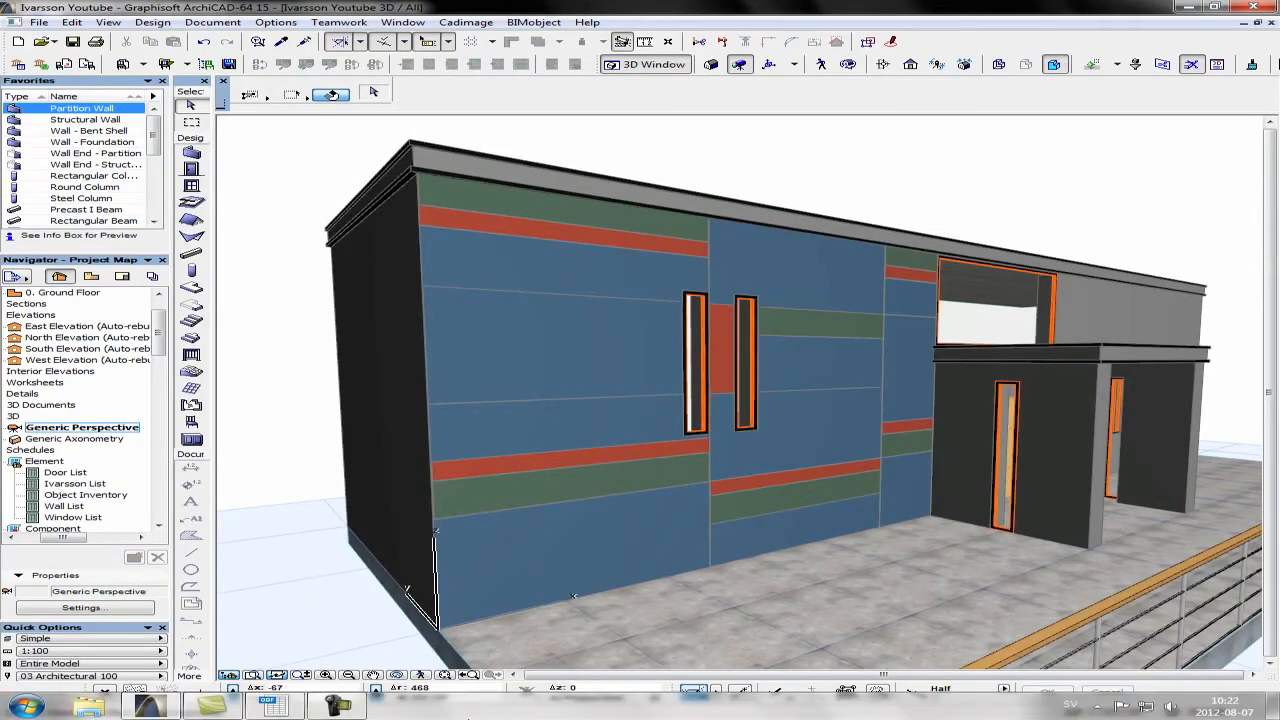
{"action": "left_click", "coordinate": [122, 641]}
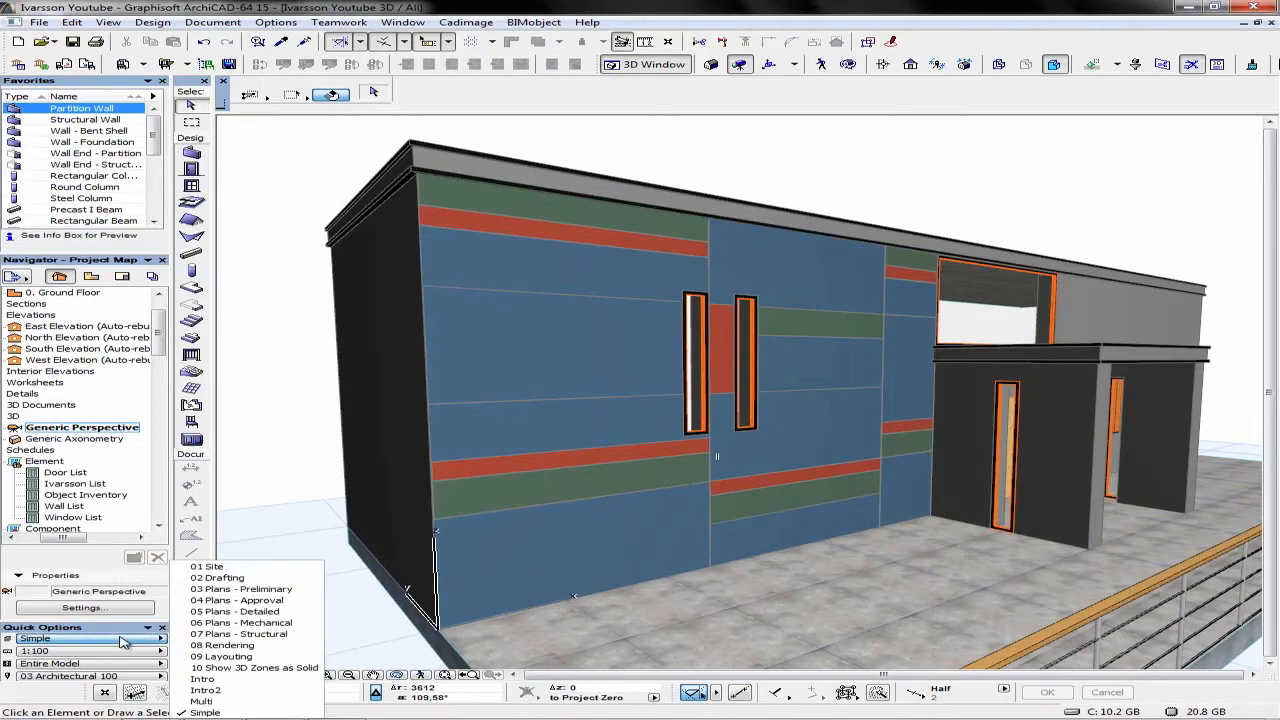
{"action": "left_click", "coordinate": [284, 667]}
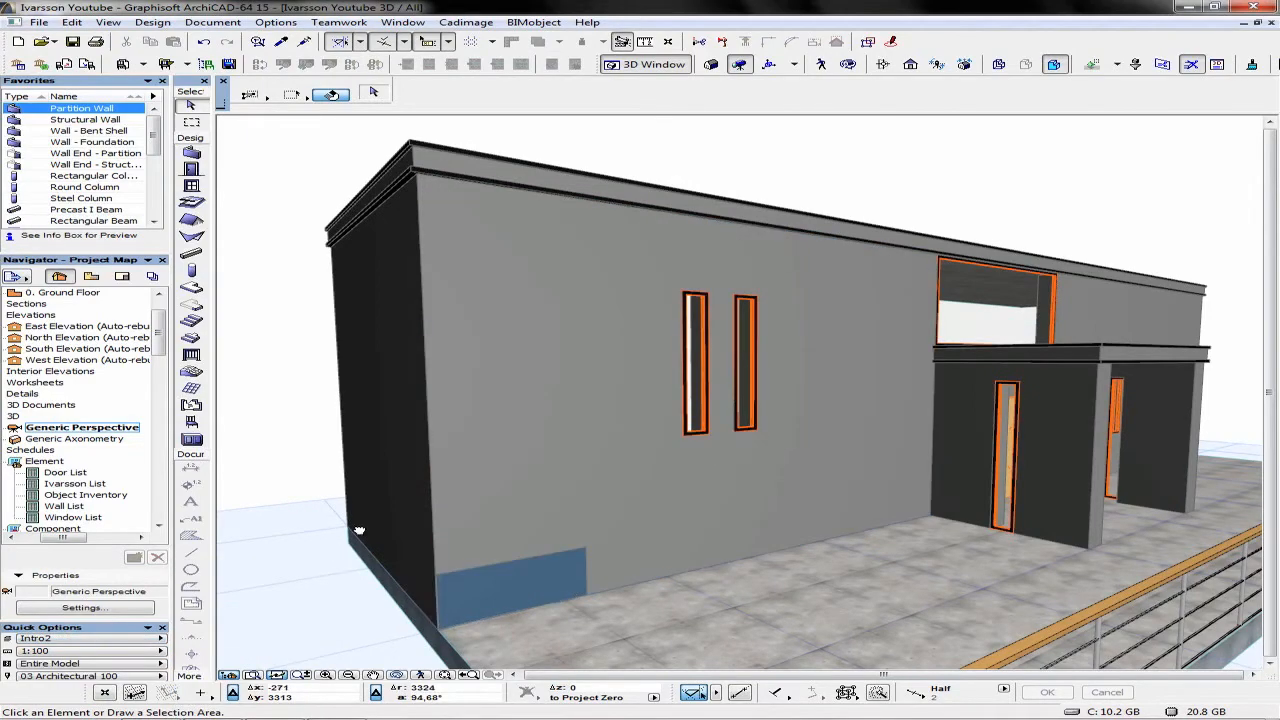
- Inspect the settings of the multiple facade panel at the building's bottom corner, closing them without changes
{"action": "scroll", "coordinate": [560, 510], "scroll_direction": "up", "scroll_amount": 4}
{"action": "left_click", "coordinate": [605, 500]}
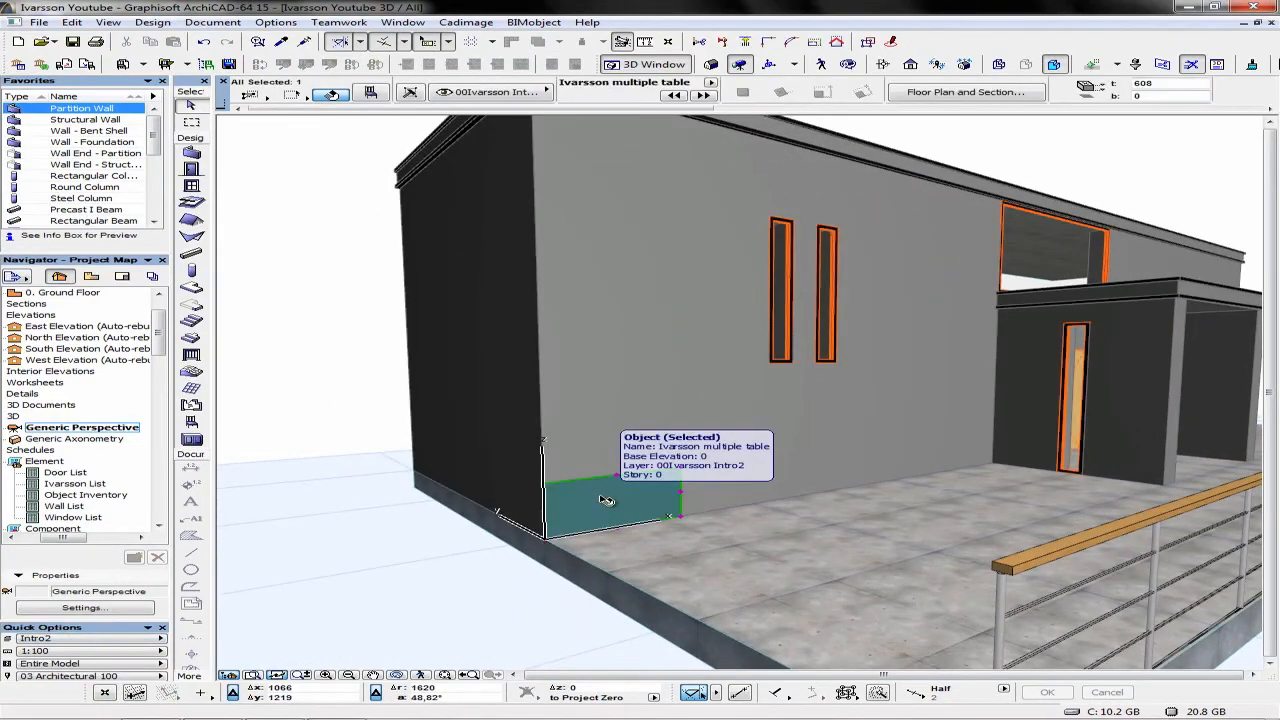
{"action": "double_click", "coordinate": [605, 500]}
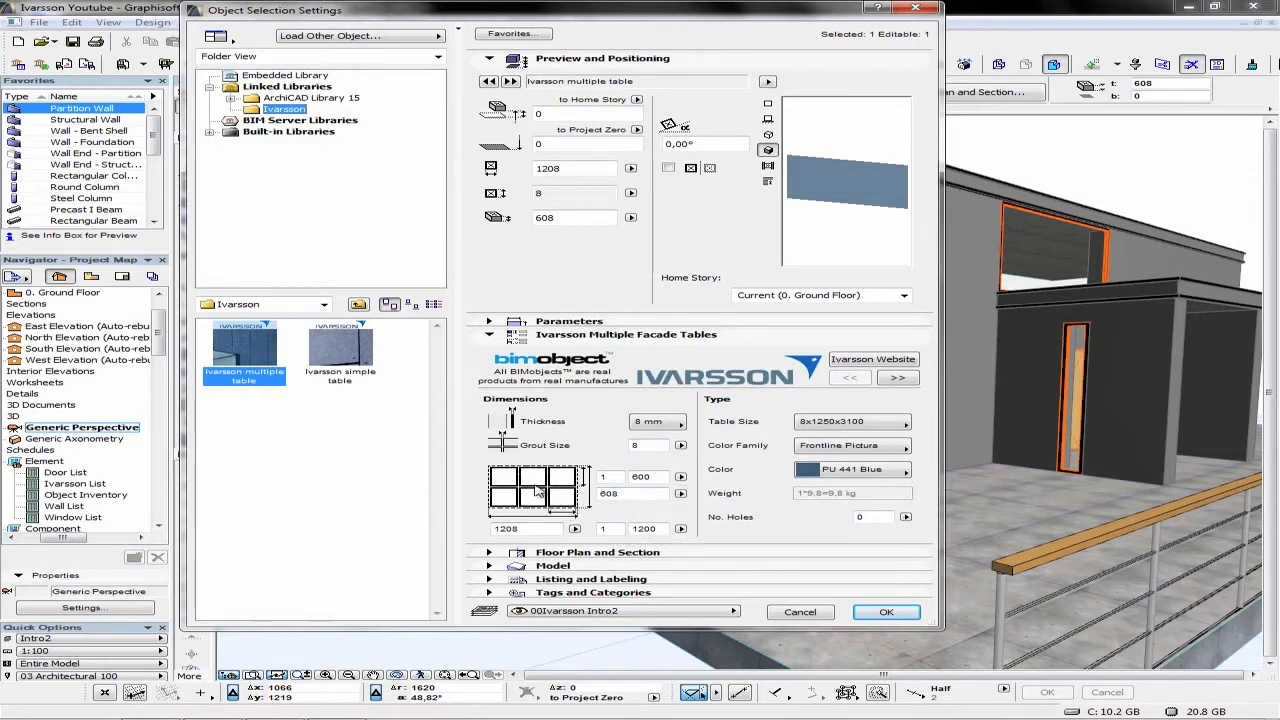
{"action": "left_click", "coordinate": [800, 612]}
{"action": "scroll", "coordinate": [560, 565], "scroll_direction": "up", "scroll_amount": 3}
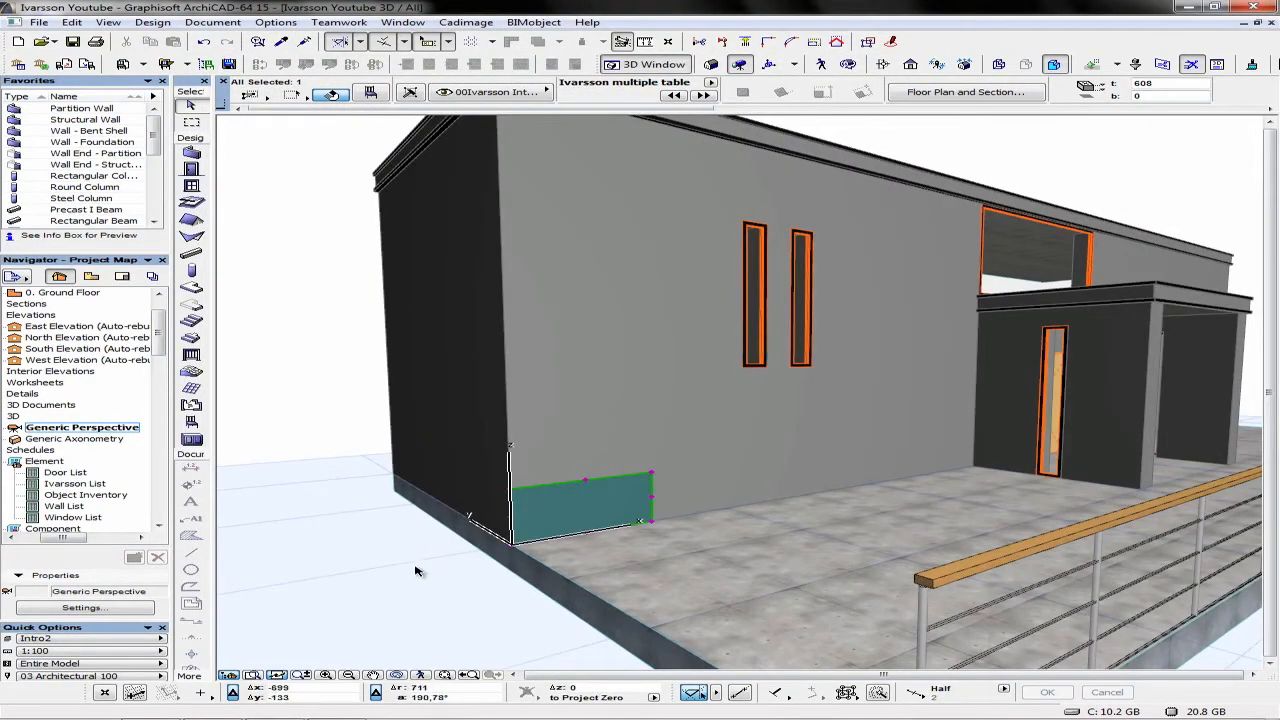
- Stretch the multiple facade panel from its upper corner to the far end of the roof edge, 14496 mm wide and 4864 mm high
{"action": "left_click", "coordinate": [653, 474]}
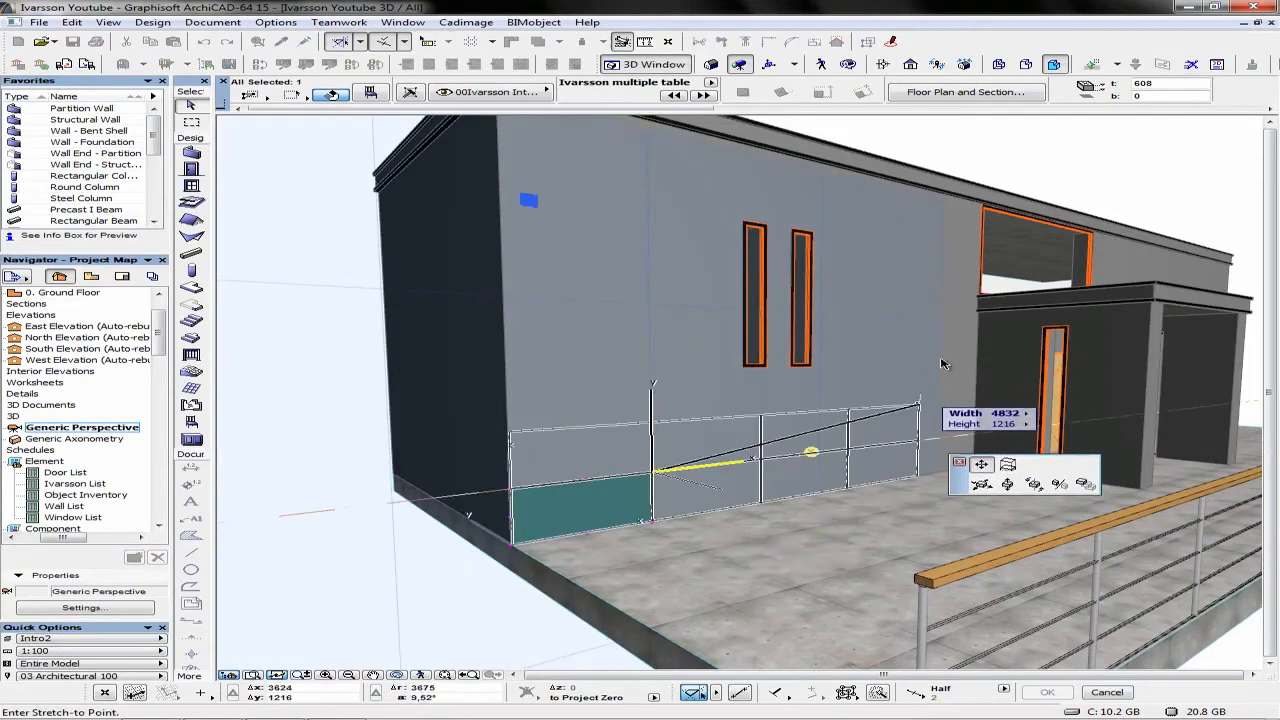
{"action": "middle_click_drag", "start_coordinate": [948, 337], "coordinate": [897, 360]}
{"action": "scroll", "coordinate": [897, 360], "scroll_direction": "down", "scroll_amount": 5}
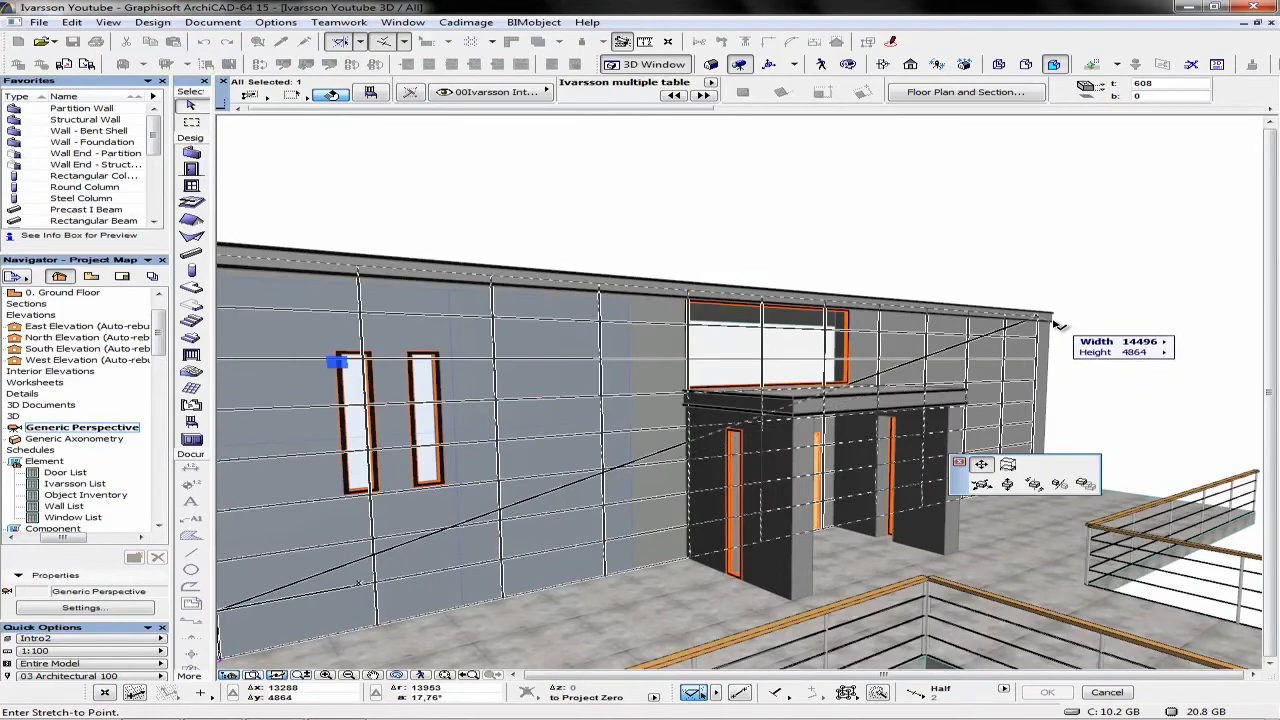
{"action": "left_click", "coordinate": [1062, 325]}
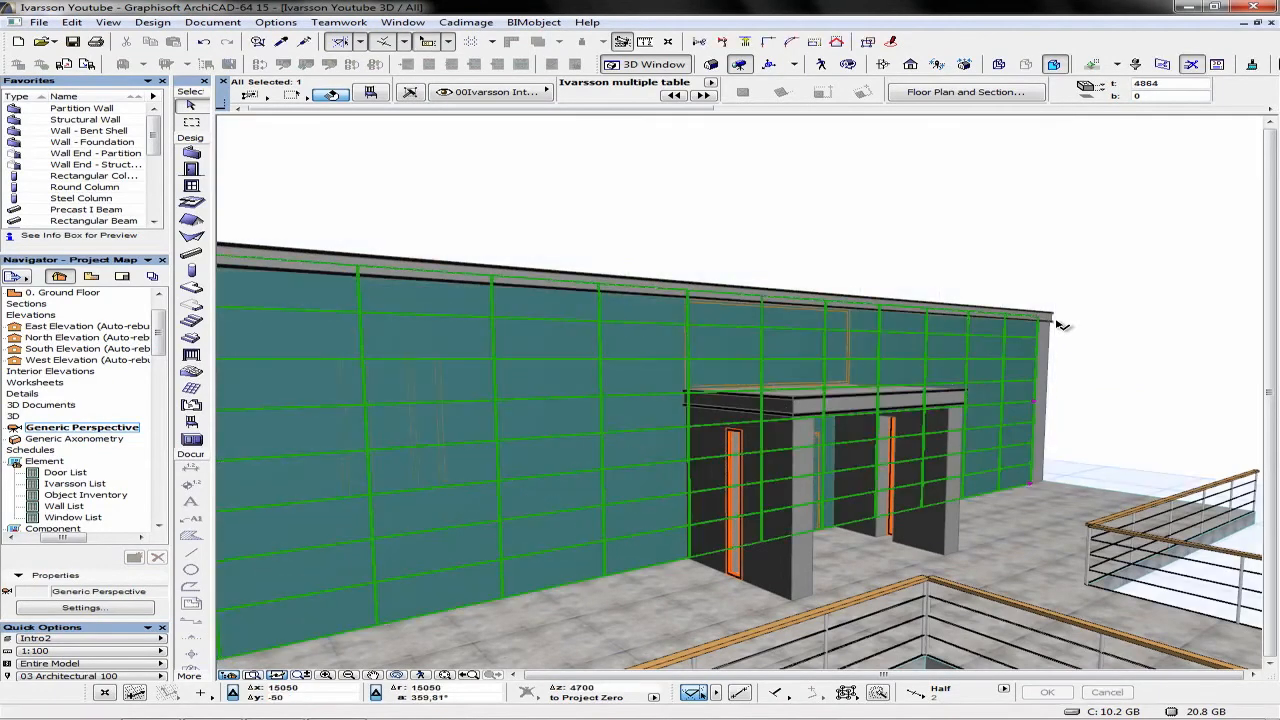
- Stretch the panel grid to the wall's far end, 15000 mm wide, and lower its top to the roof's underside at 4700 mm
{"action": "middle_click_drag", "start_coordinate": [588, 388], "coordinate": [705, 373]}
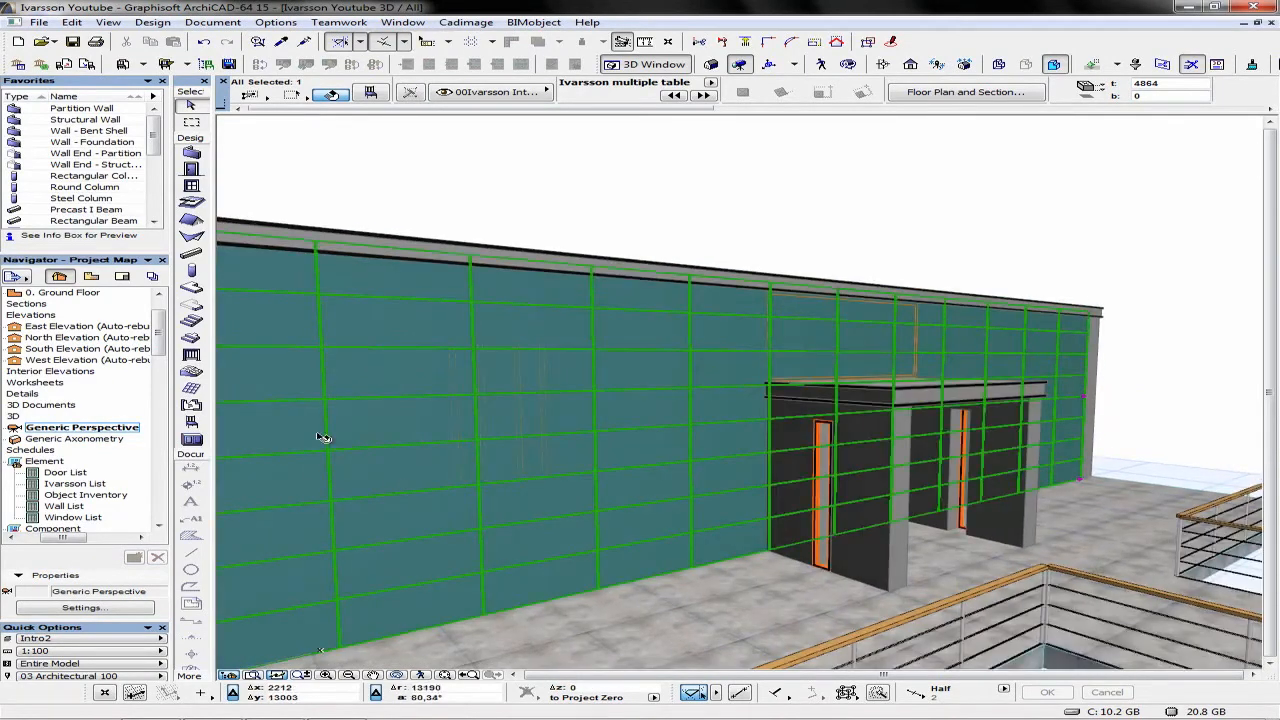
{"action": "middle_click_drag", "start_coordinate": [1005, 339], "coordinate": [677, 401]}
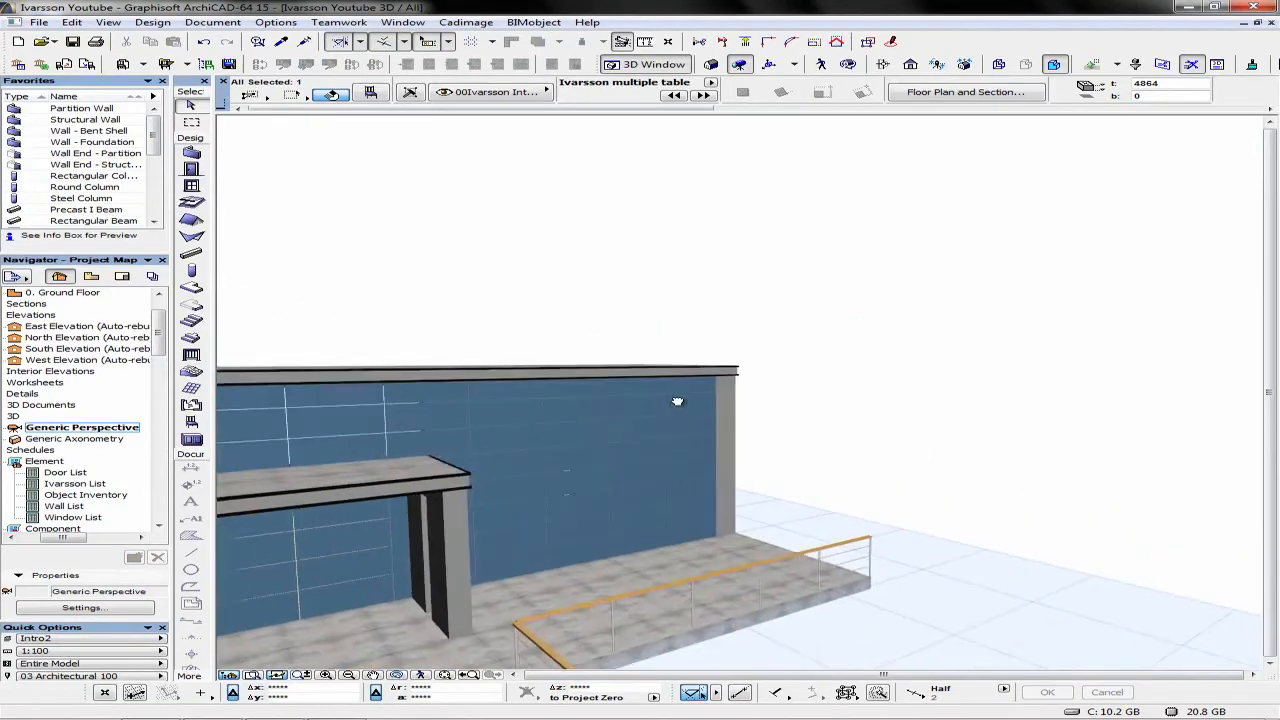
{"action": "left_click", "coordinate": [720, 459]}
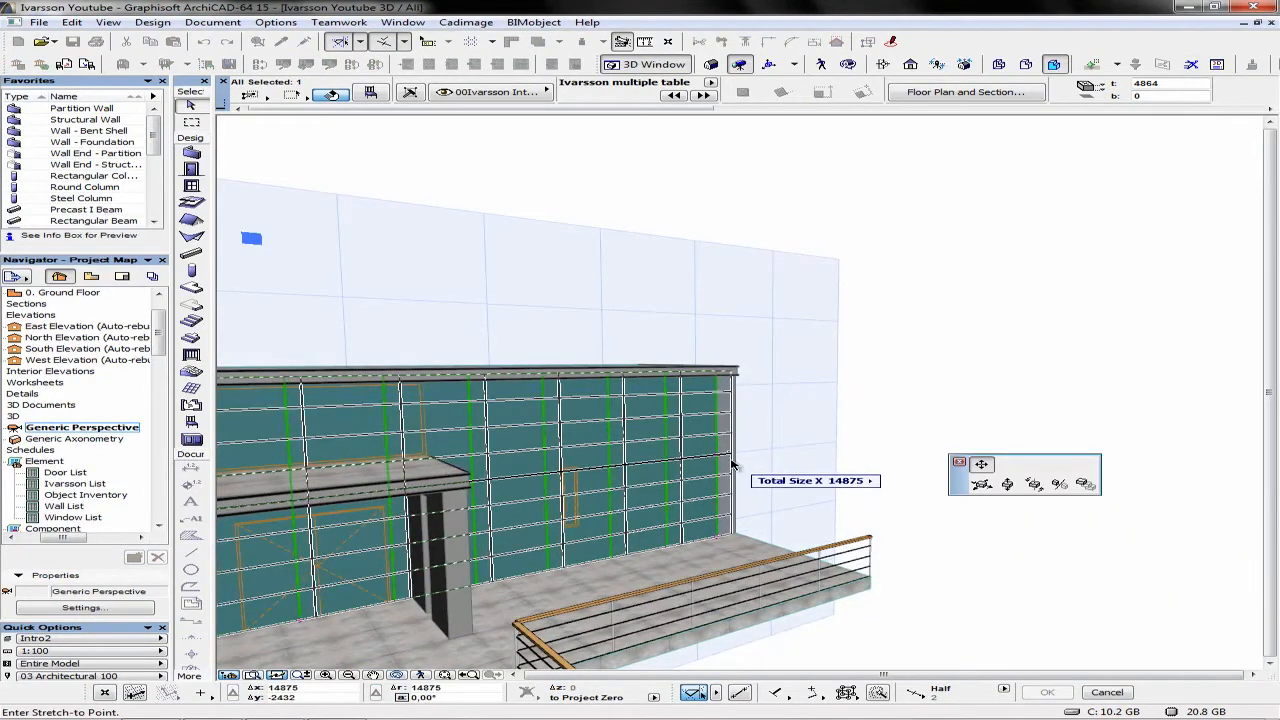
{"action": "left_click", "coordinate": [738, 534]}
{"action": "middle_click_drag", "start_coordinate": [640, 397], "coordinate": [806, 380]}
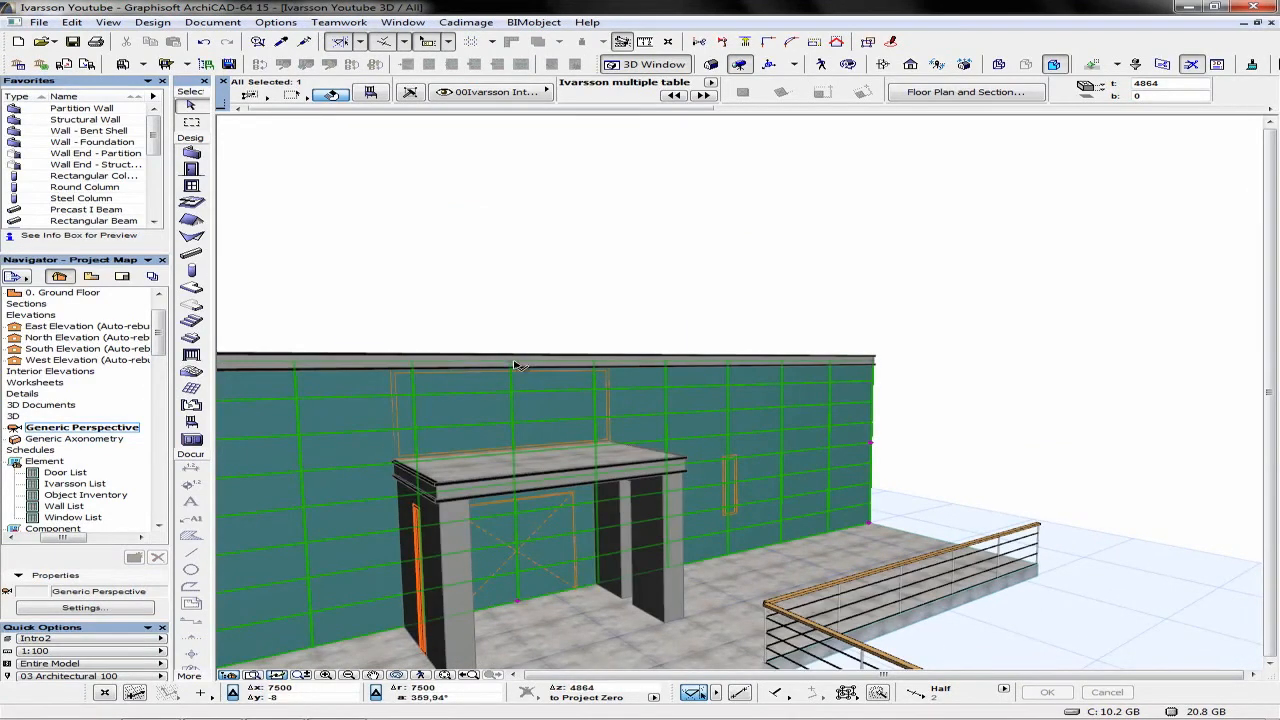
{"action": "left_click", "coordinate": [514, 366]}
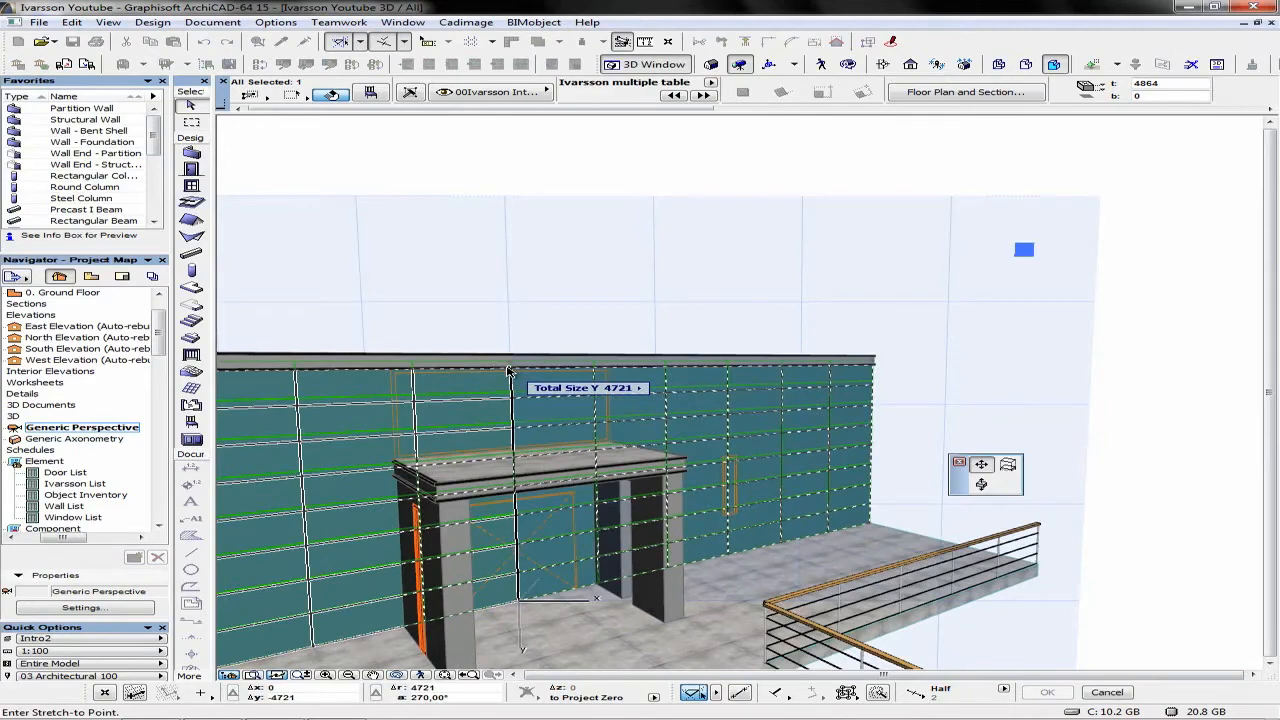
{"action": "left_click", "coordinate": [874, 370]}
- Review the dimensions and table counts in the panel grid's settings without changing them
{"action": "key", "text": "ctrl+t"}
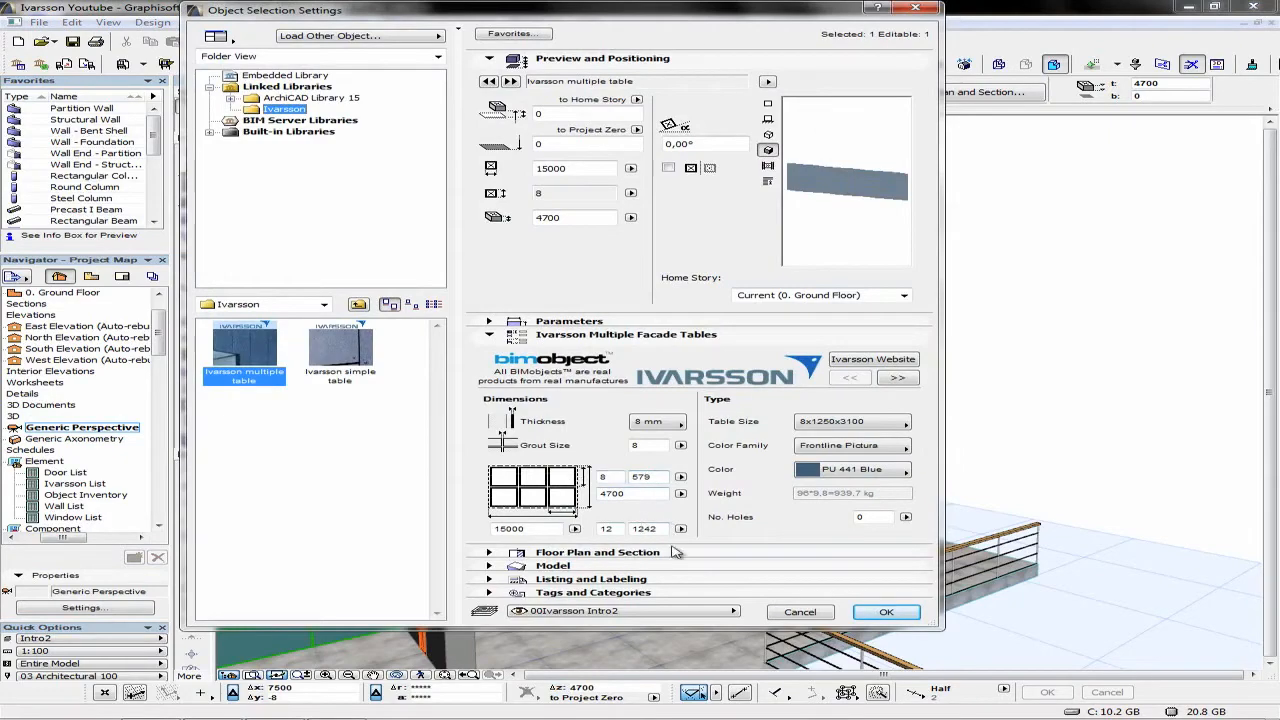
{"action": "left_click", "coordinate": [813, 613]}
{"action": "middle_click_drag", "start_coordinate": [1052, 342], "coordinate": [449, 437], "text": "shift"}
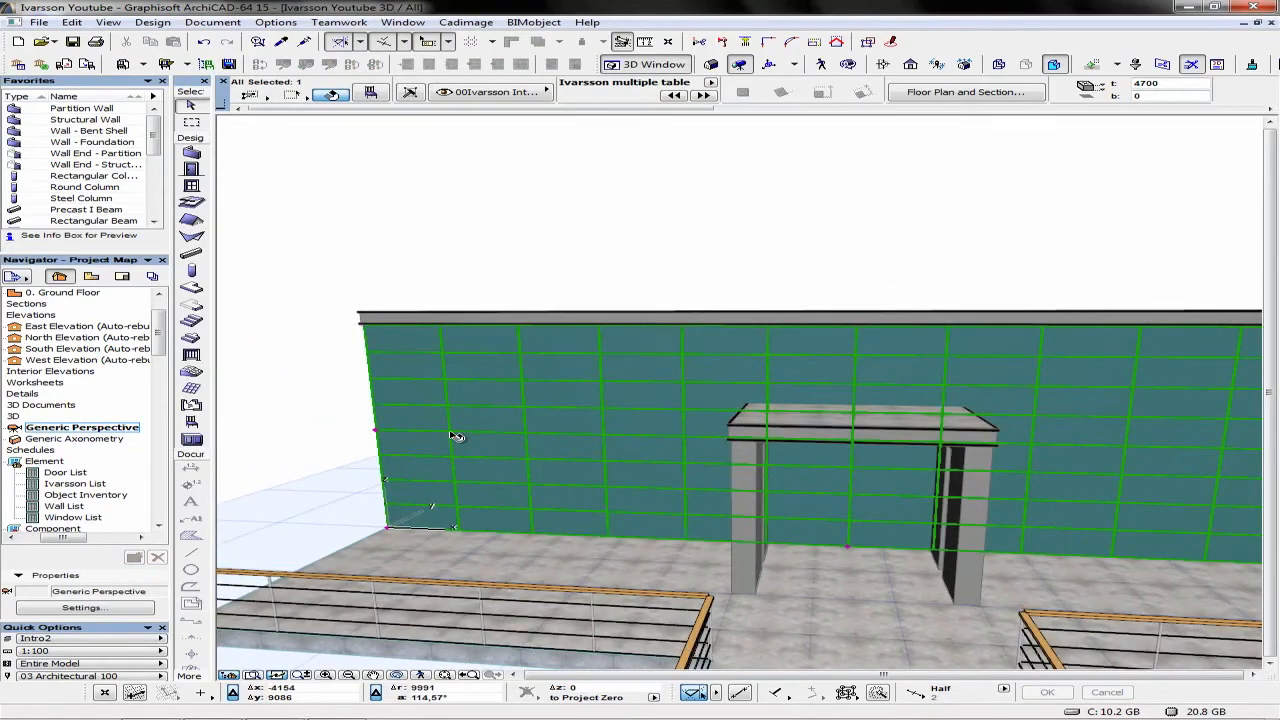
- Add a hole to the panel grid and move it over the small window beyond the entrance canopy
{"action": "key", "text": "ctrl+t"}
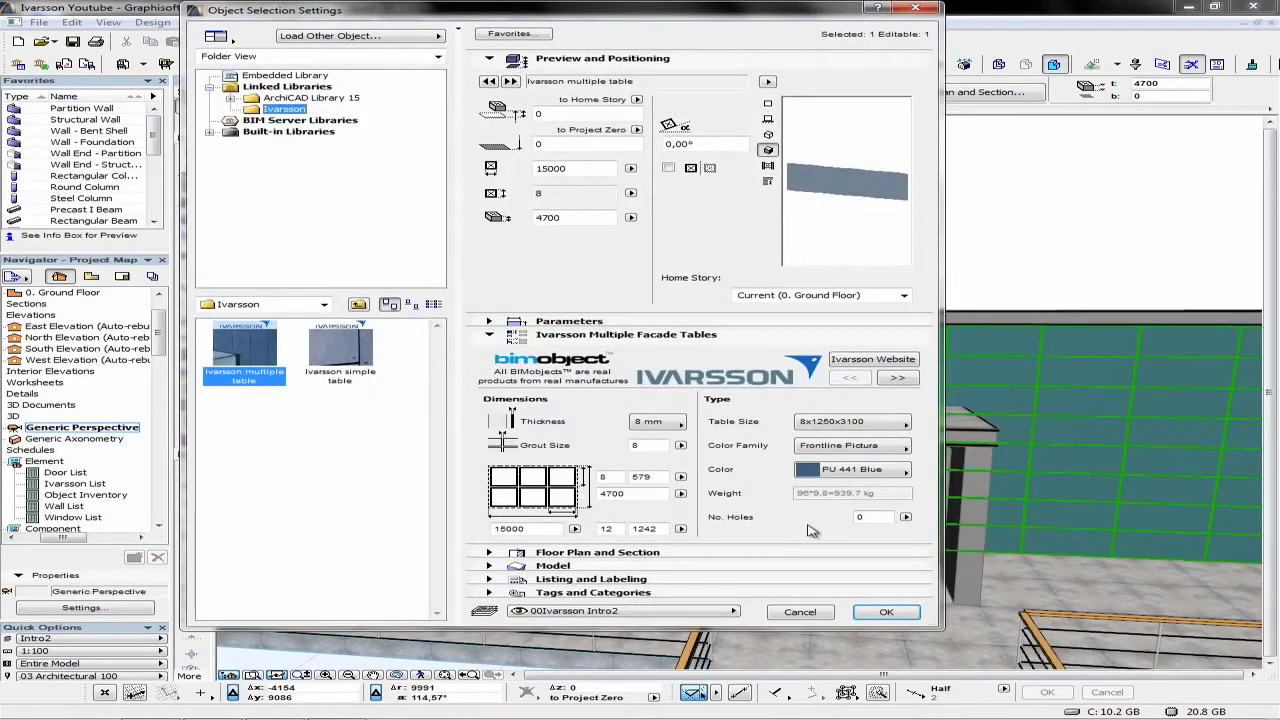
{"action": "key", "text": "Return"}
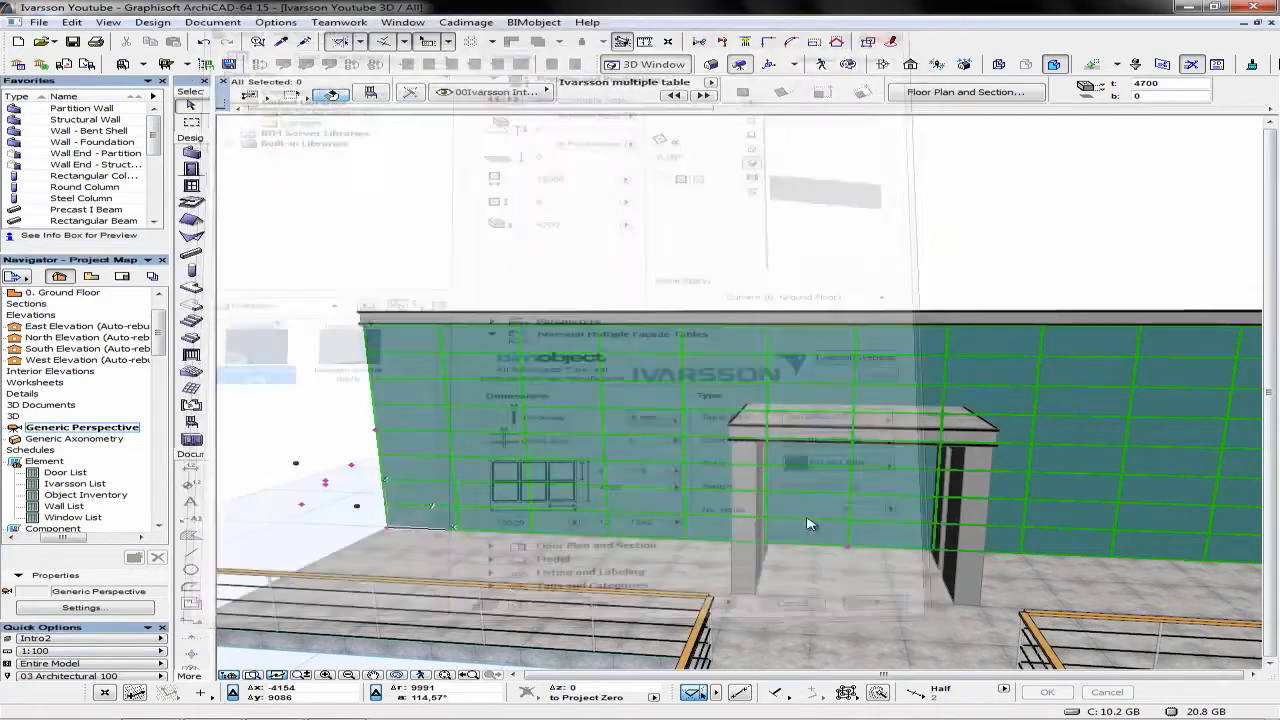
{"action": "left_click", "coordinate": [327, 485]}
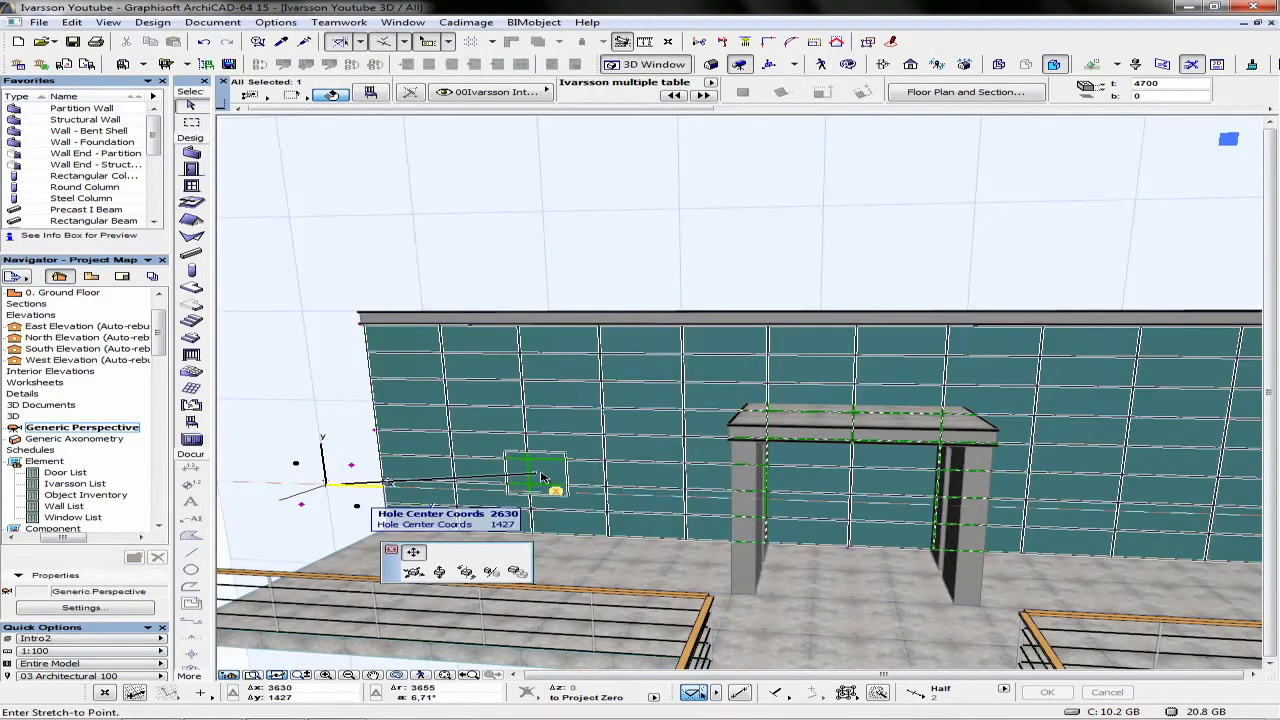
{"action": "middle_click_drag", "start_coordinate": [1030, 498], "coordinate": [814, 503]}
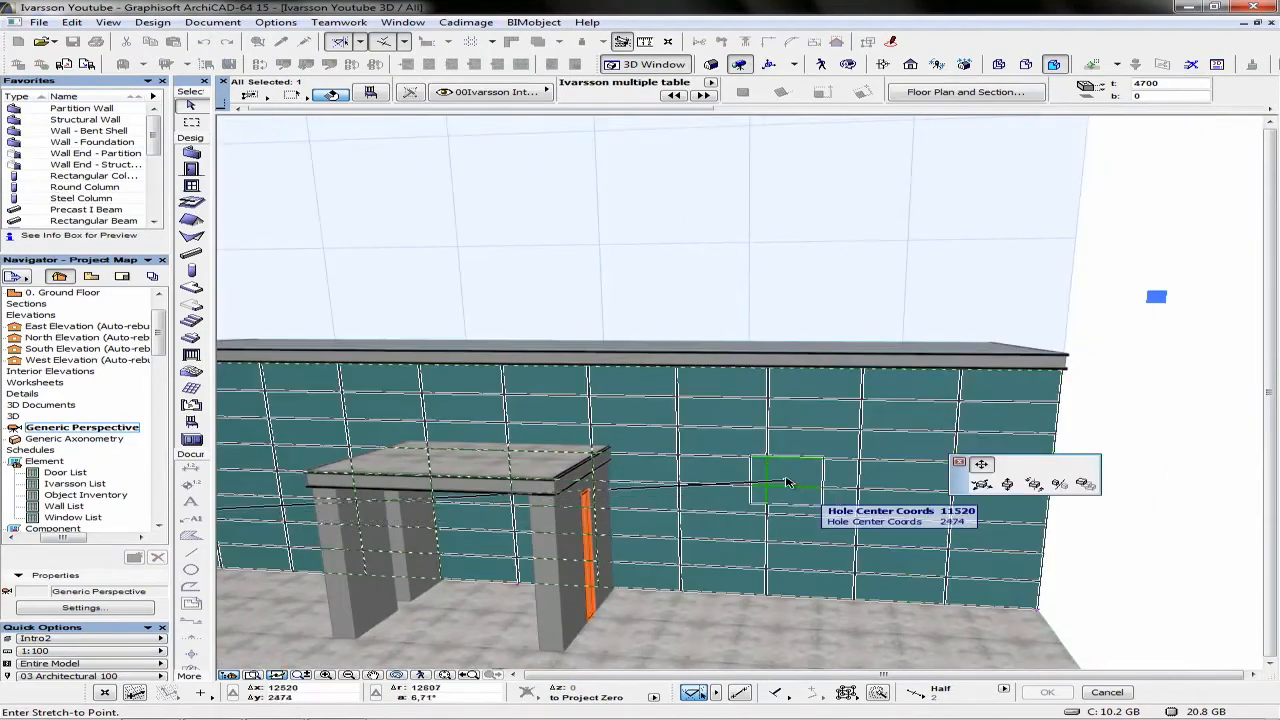
{"action": "left_click", "coordinate": [769, 477]}
- Change the type of the hole over the small window to Circle
{"action": "scroll", "coordinate": [800, 491], "scroll_direction": "up", "scroll_amount": 3}
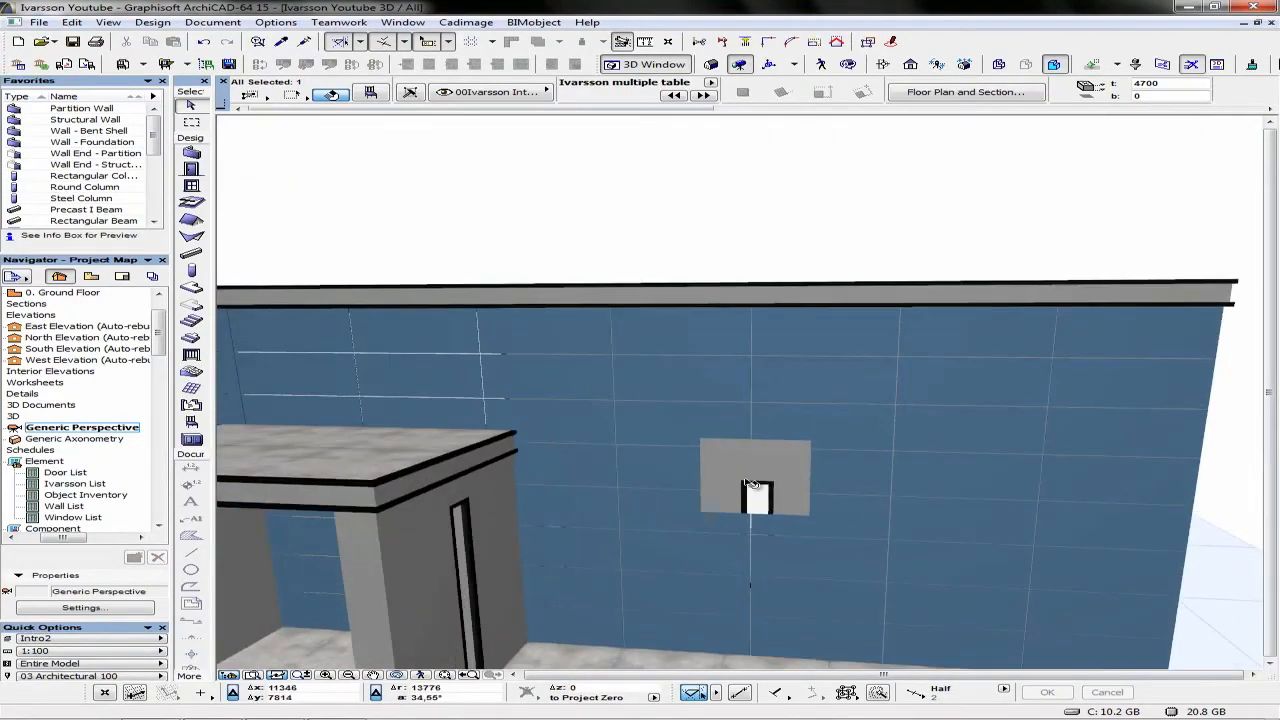
{"action": "left_click", "coordinate": [757, 472]}
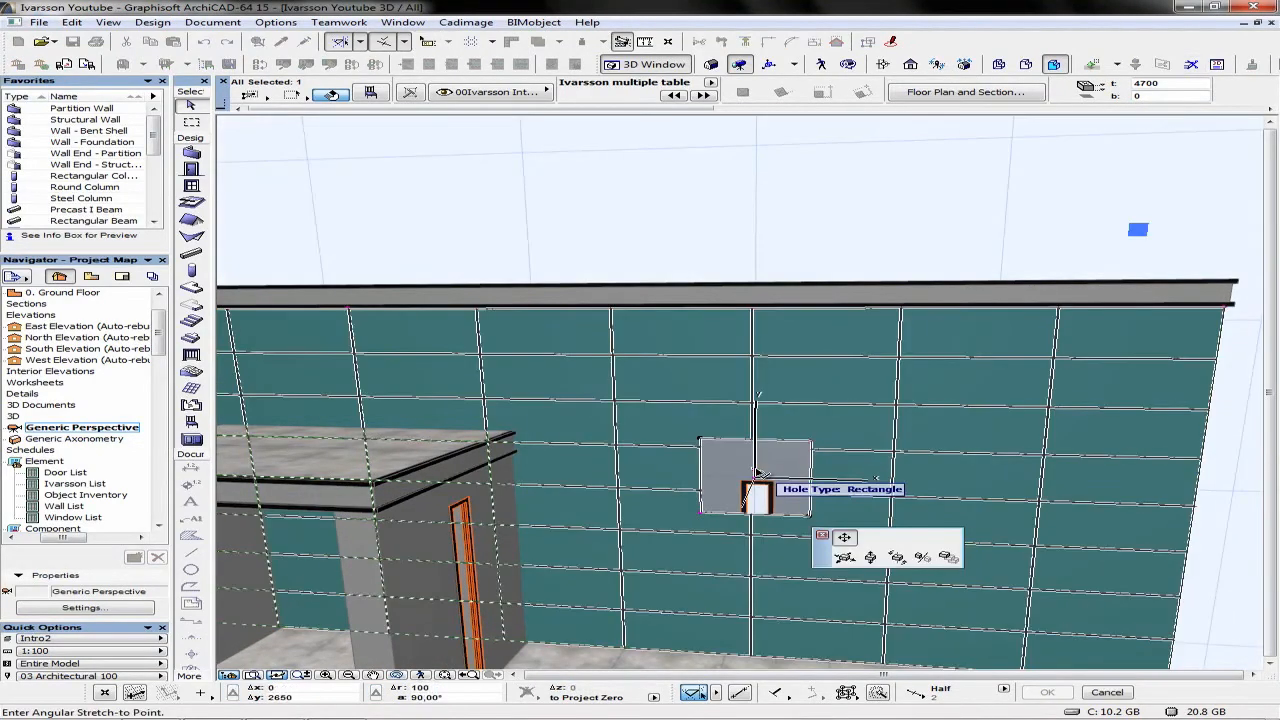
{"action": "left_click", "coordinate": [785, 481]}
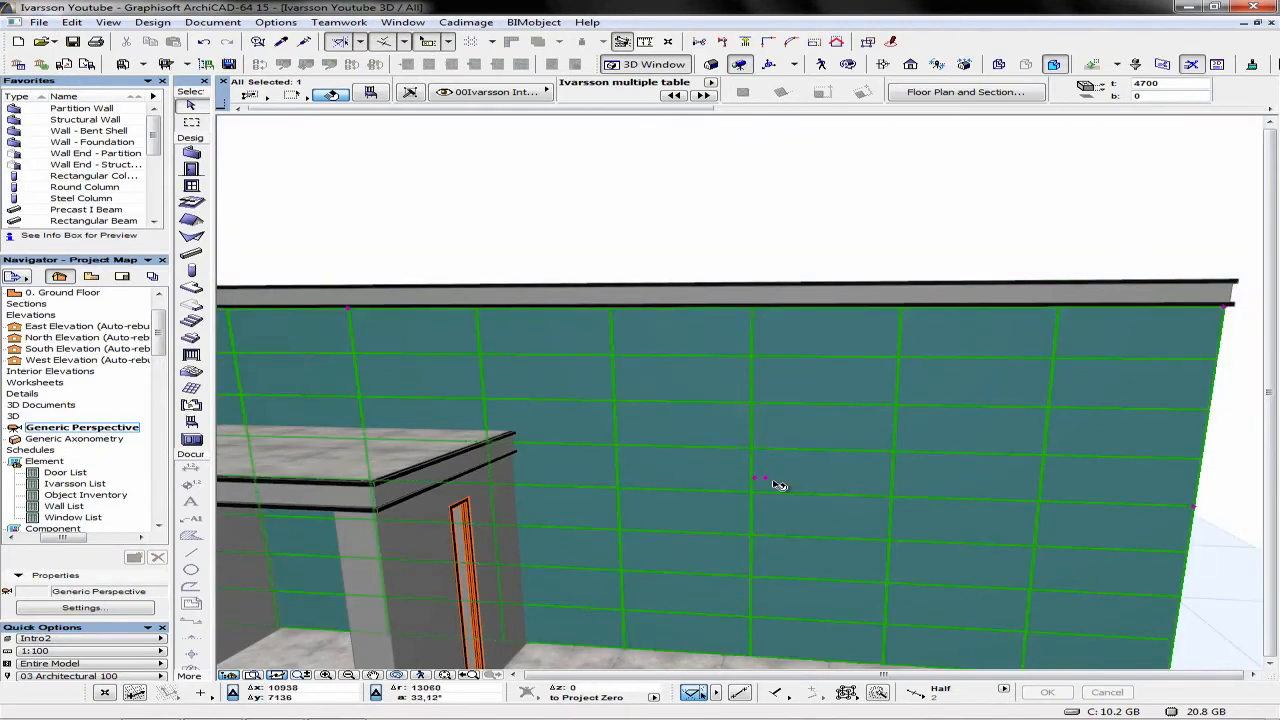
{"action": "left_click", "coordinate": [767, 482]}
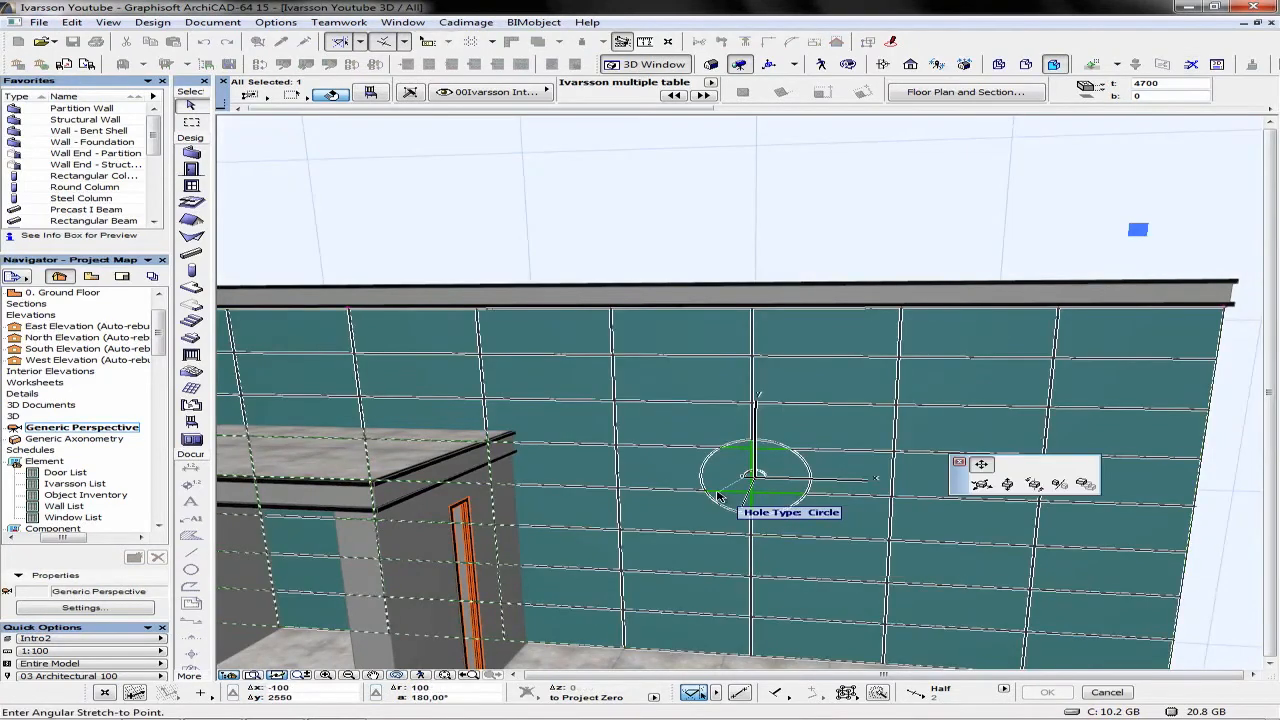
{"action": "left_click", "coordinate": [810, 478]}
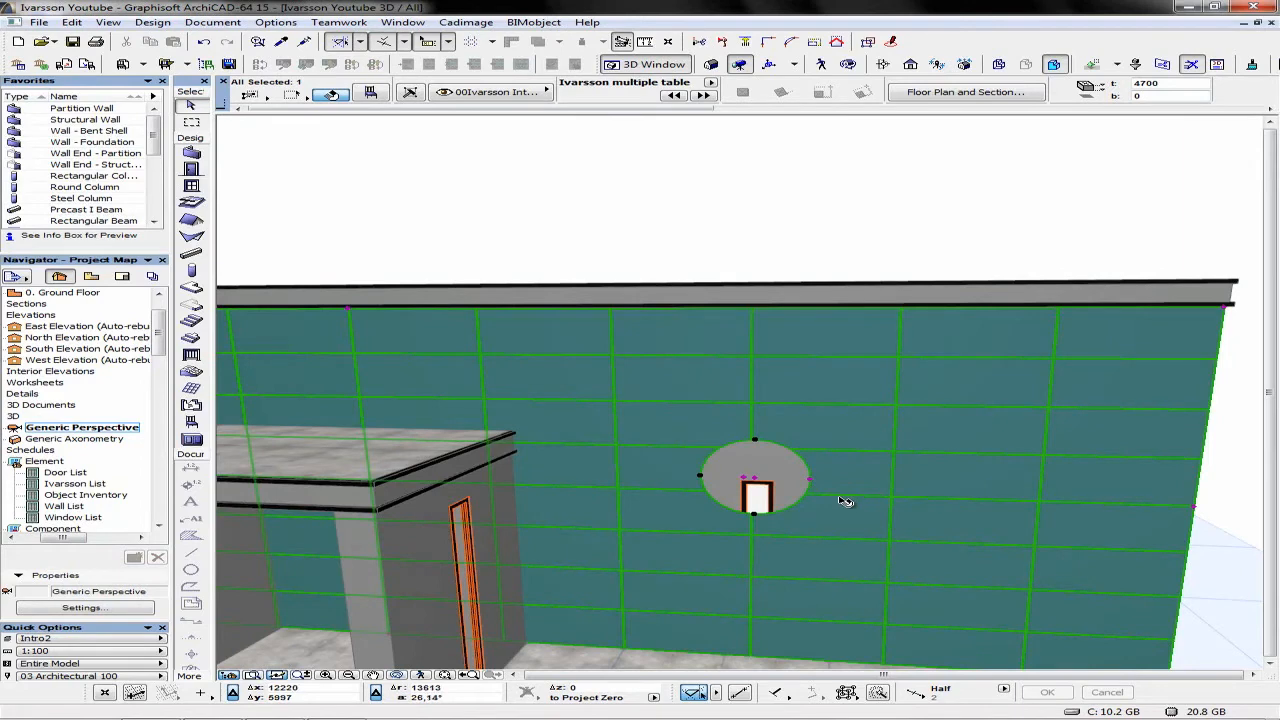
- Turn off the circular hole over the small window and change its type back to a rectangle
{"action": "left_click", "coordinate": [812, 483]}
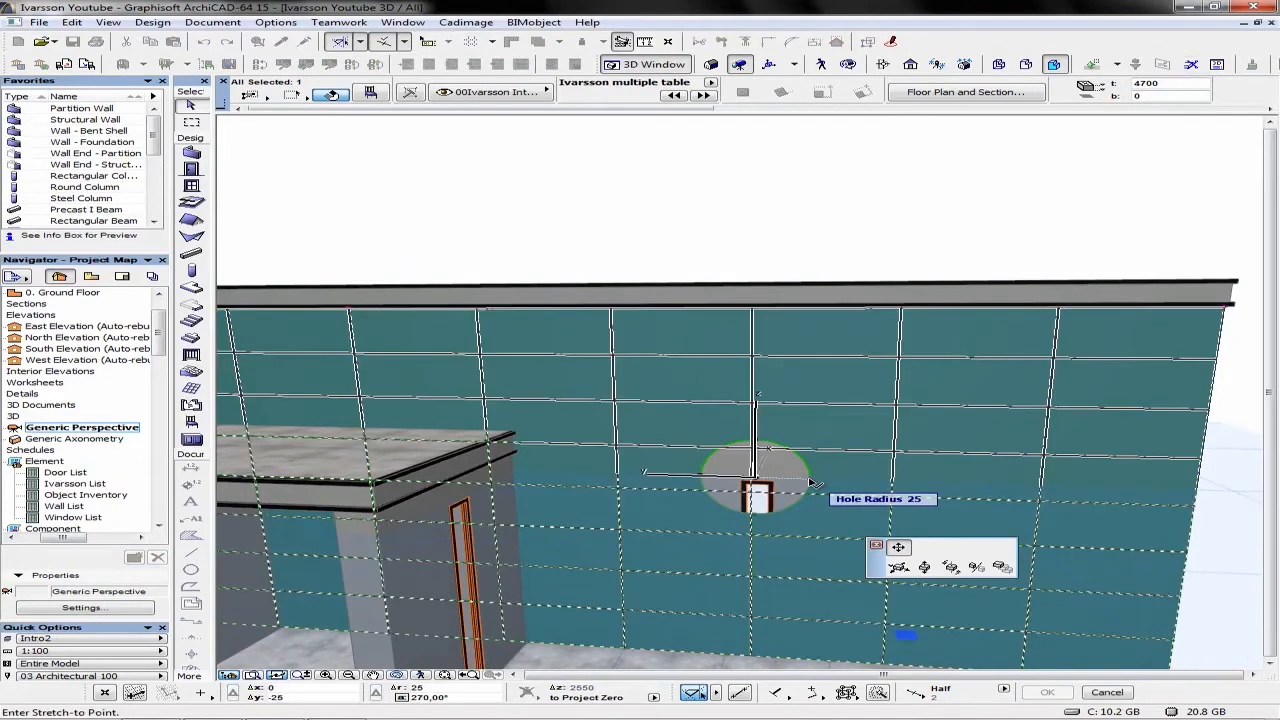
{"action": "left_click", "coordinate": [800, 483]}
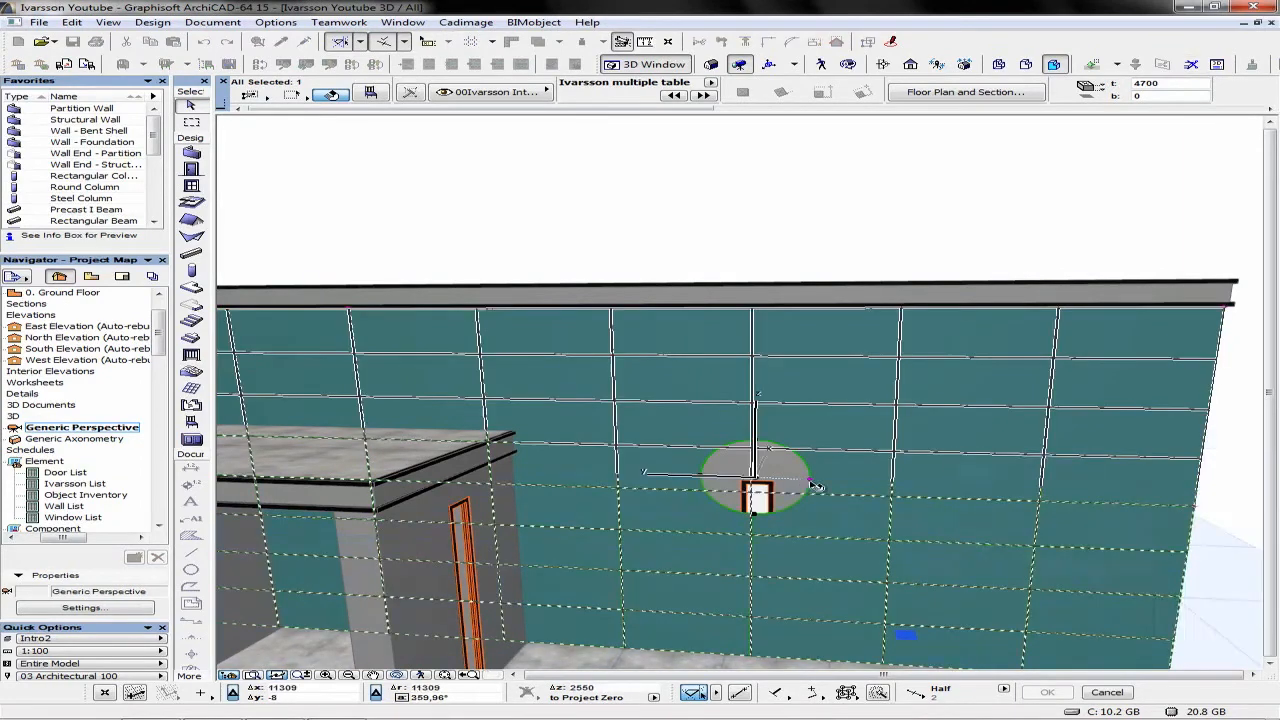
{"action": "left_click", "coordinate": [750, 481]}
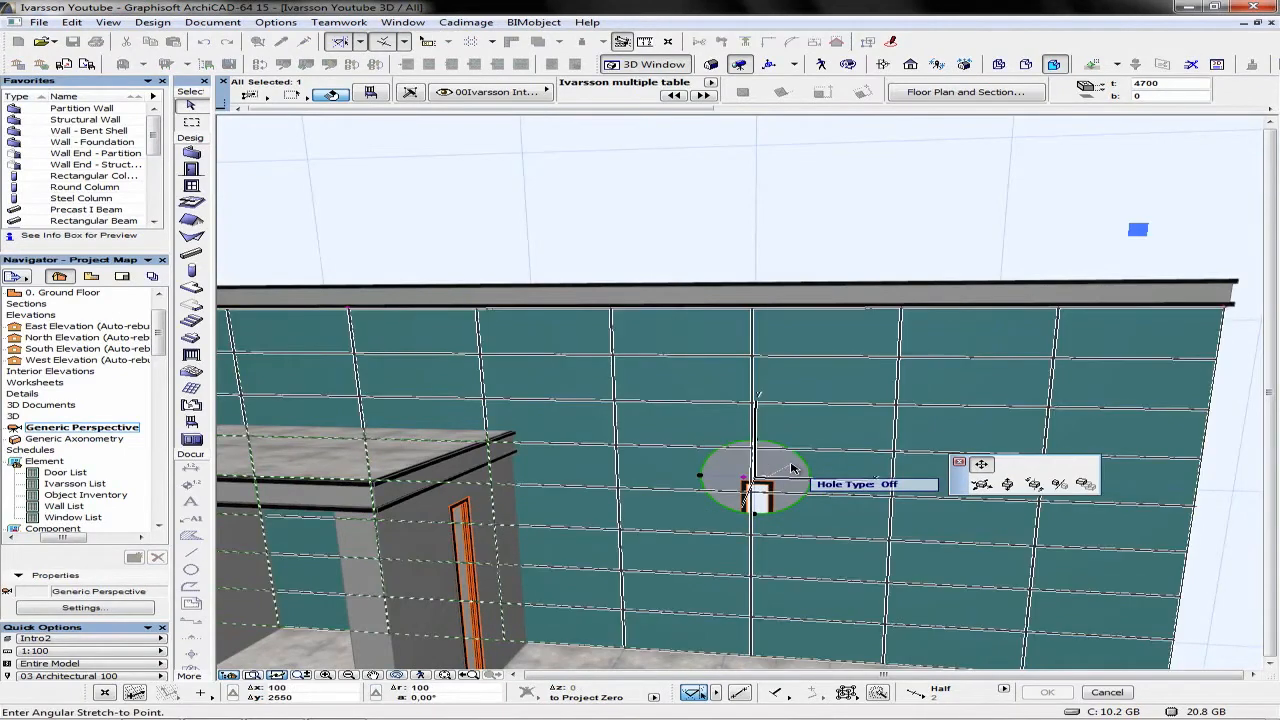
{"action": "left_click", "coordinate": [800, 490]}
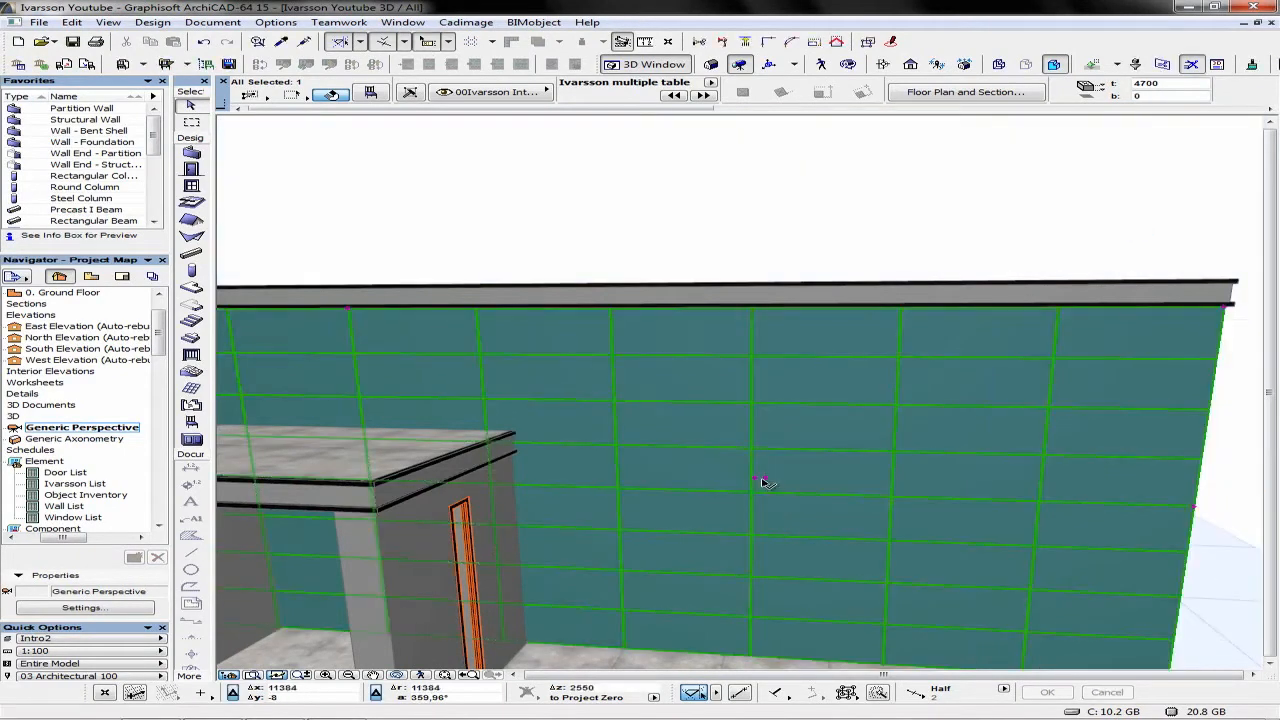
{"action": "left_click", "coordinate": [764, 482]}
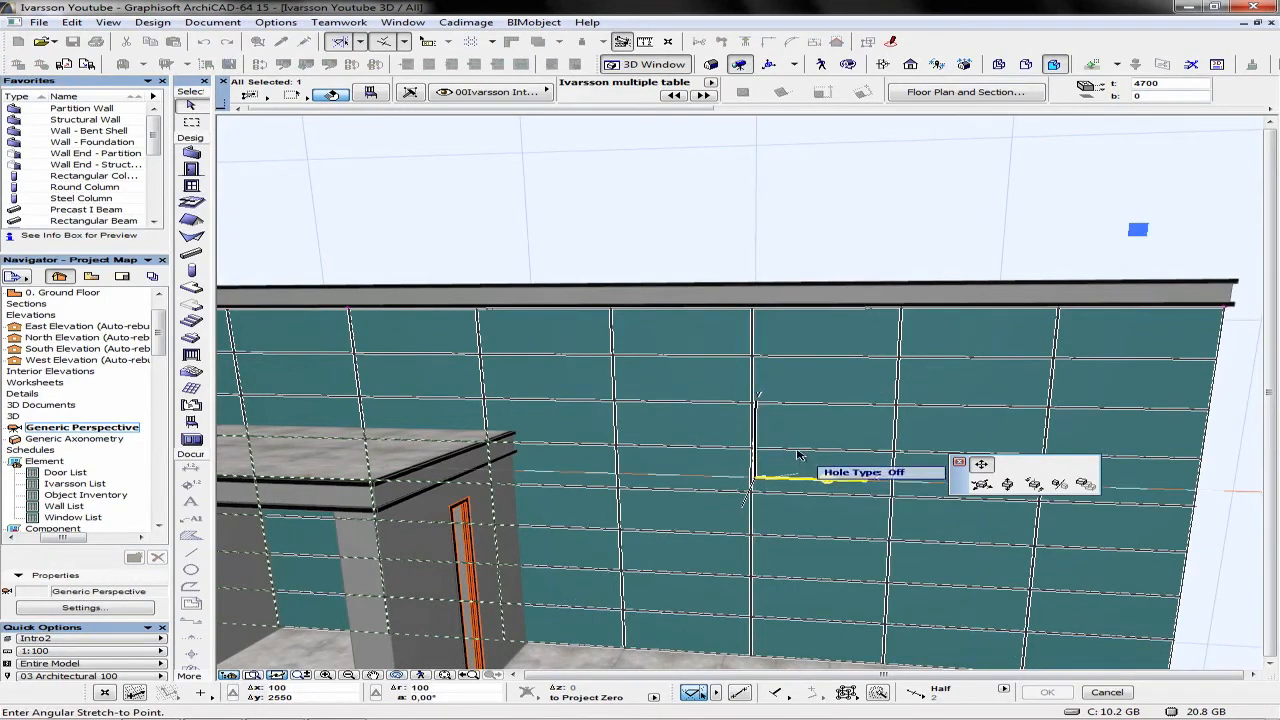
{"action": "left_click", "coordinate": [805, 440]}
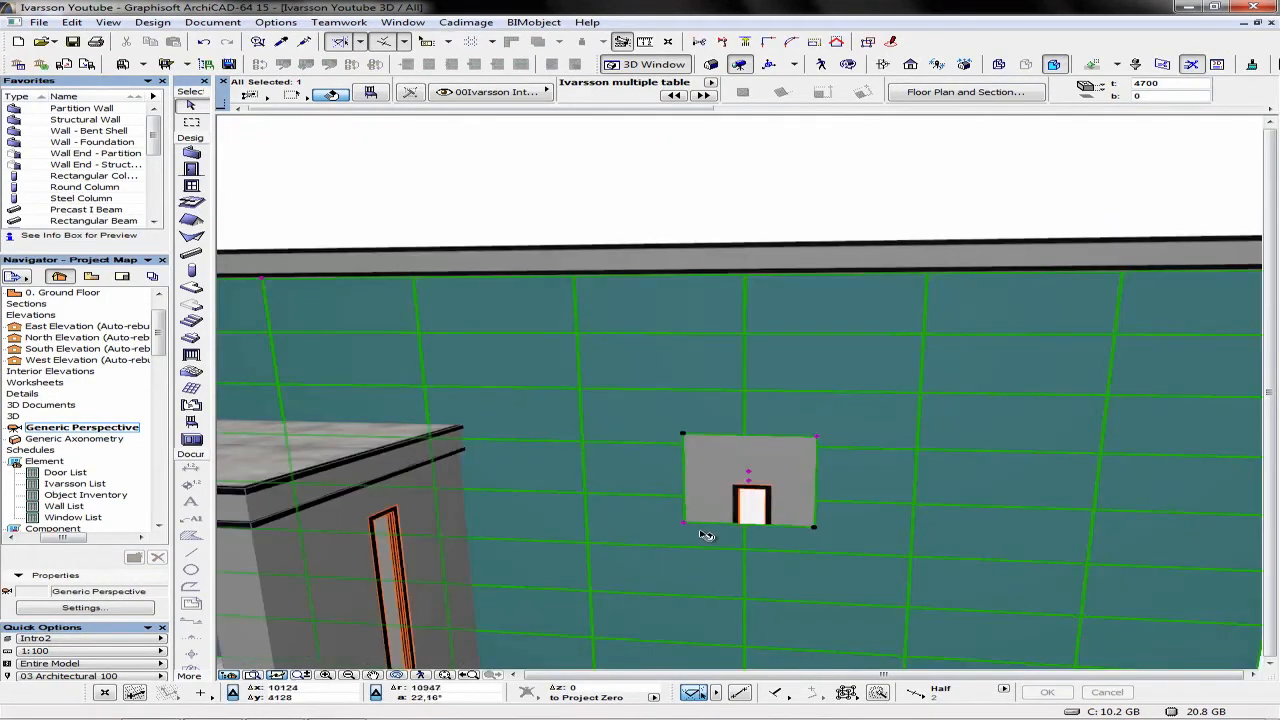
- Stretch the corners of the rectangular hole to match the narrow window's frame, 300 mm wide and 1500 mm high
{"action": "left_click", "coordinate": [684, 526]}
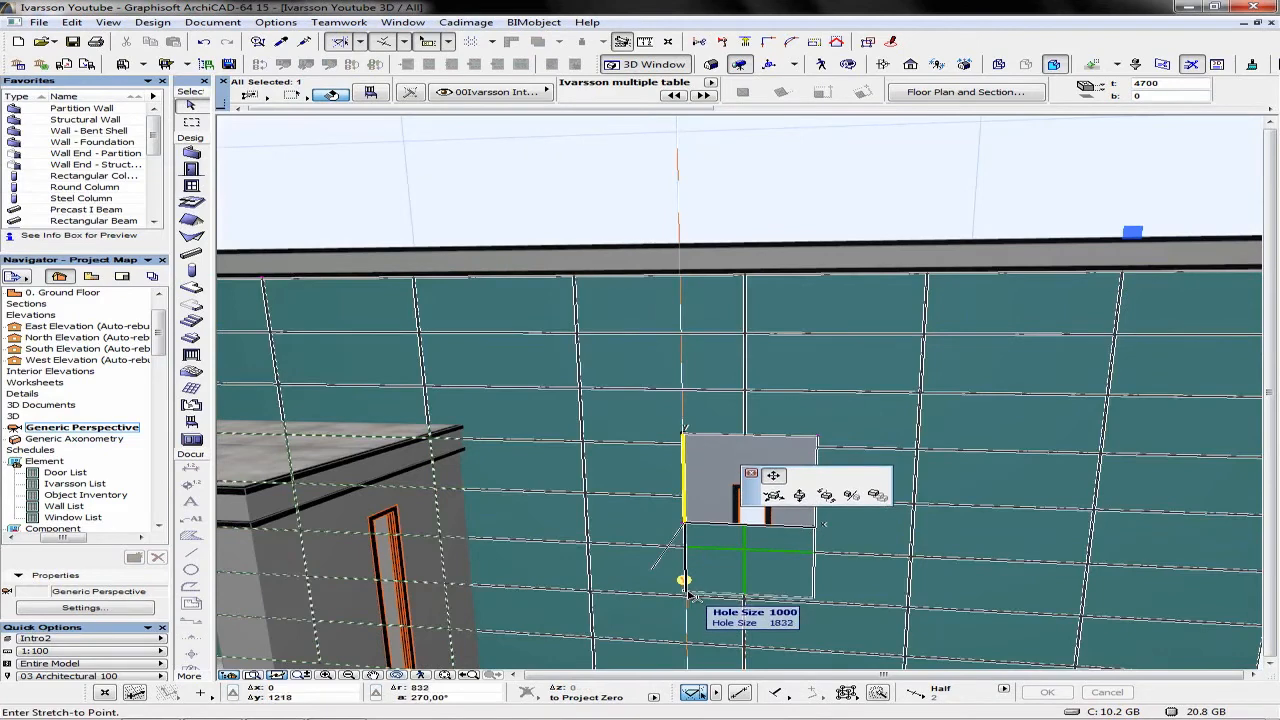
{"action": "left_click", "coordinate": [686, 585]}
{"action": "left_click", "coordinate": [686, 597]}
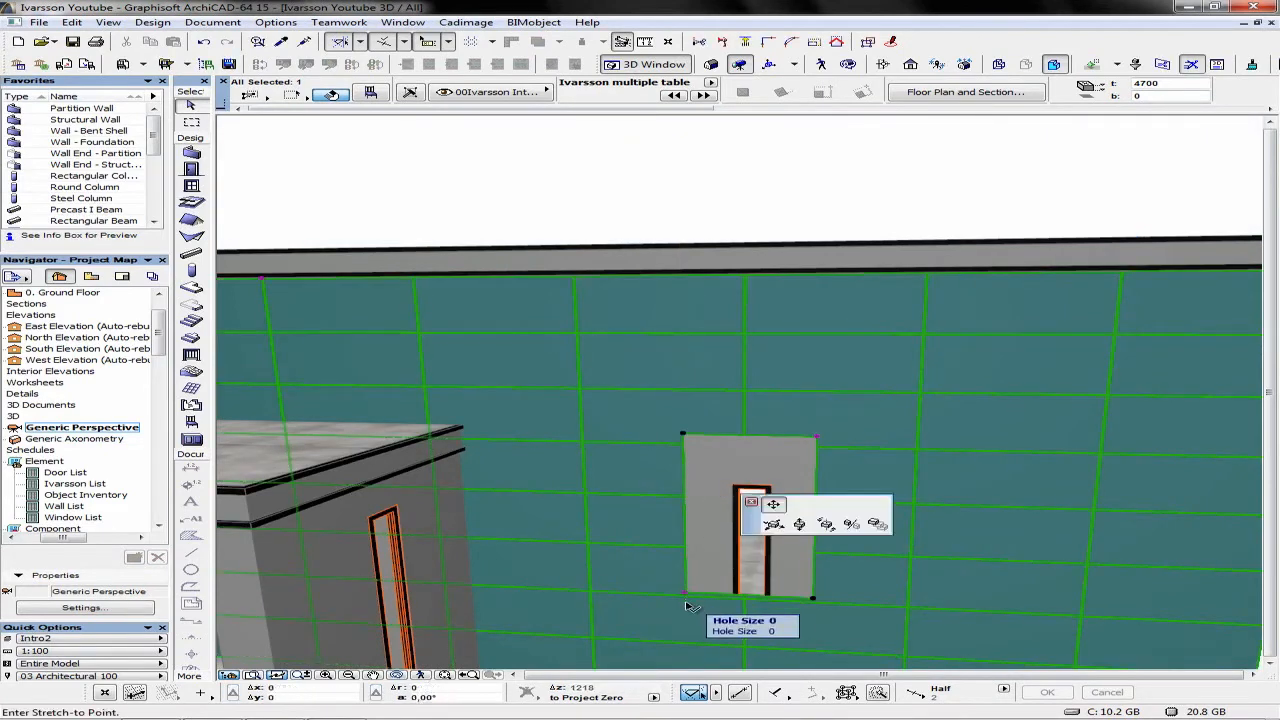
{"action": "middle_click_drag", "start_coordinate": [819, 518], "coordinate": [843, 389]}
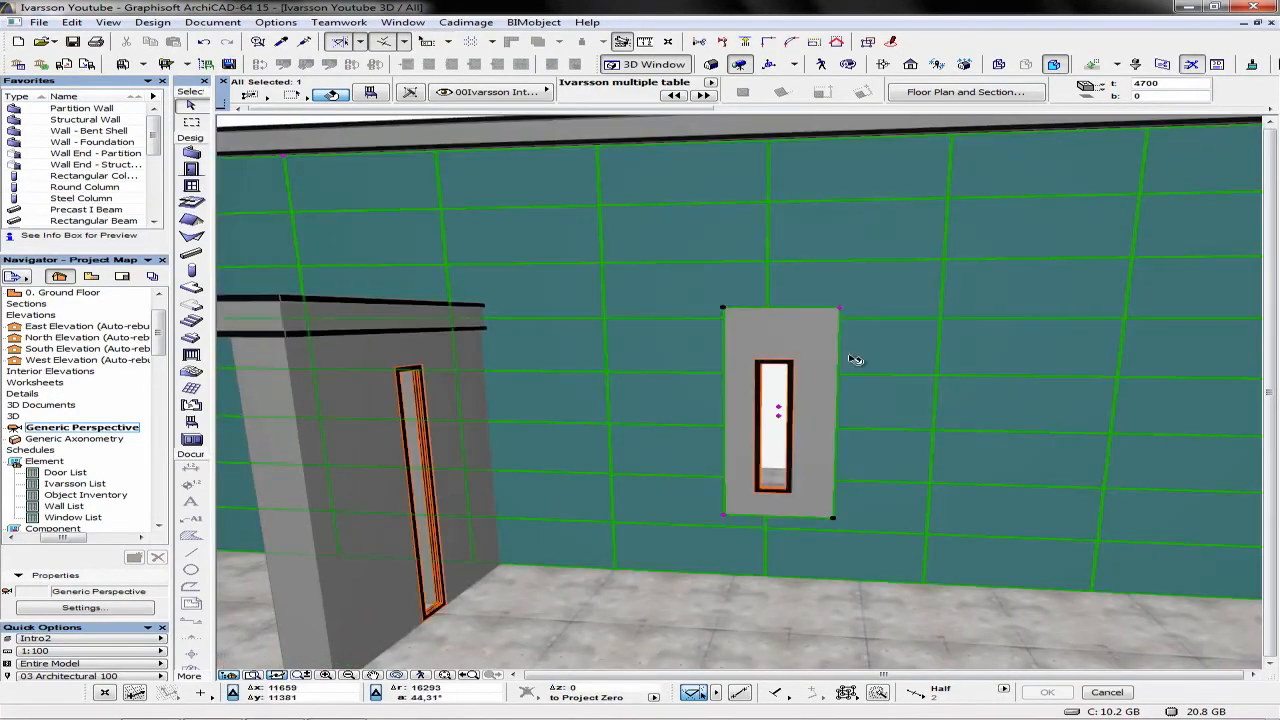
{"action": "left_click", "coordinate": [839, 311]}
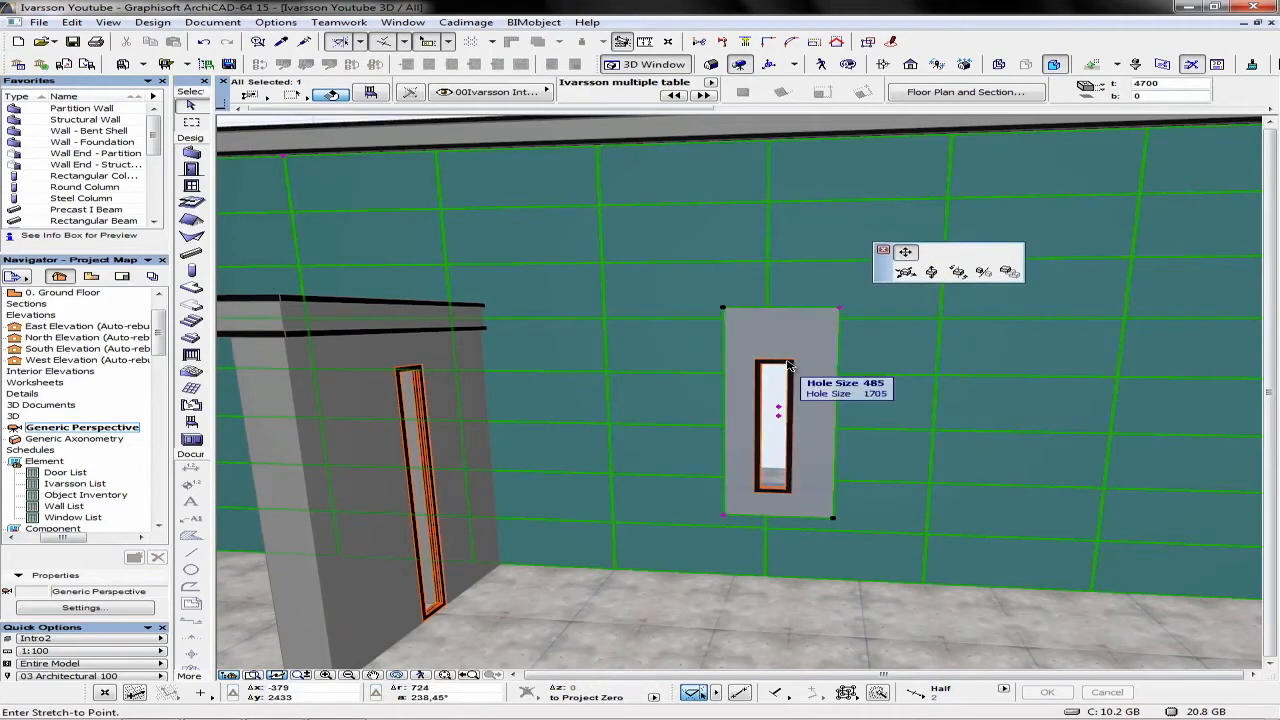
{"action": "left_click", "coordinate": [794, 362]}
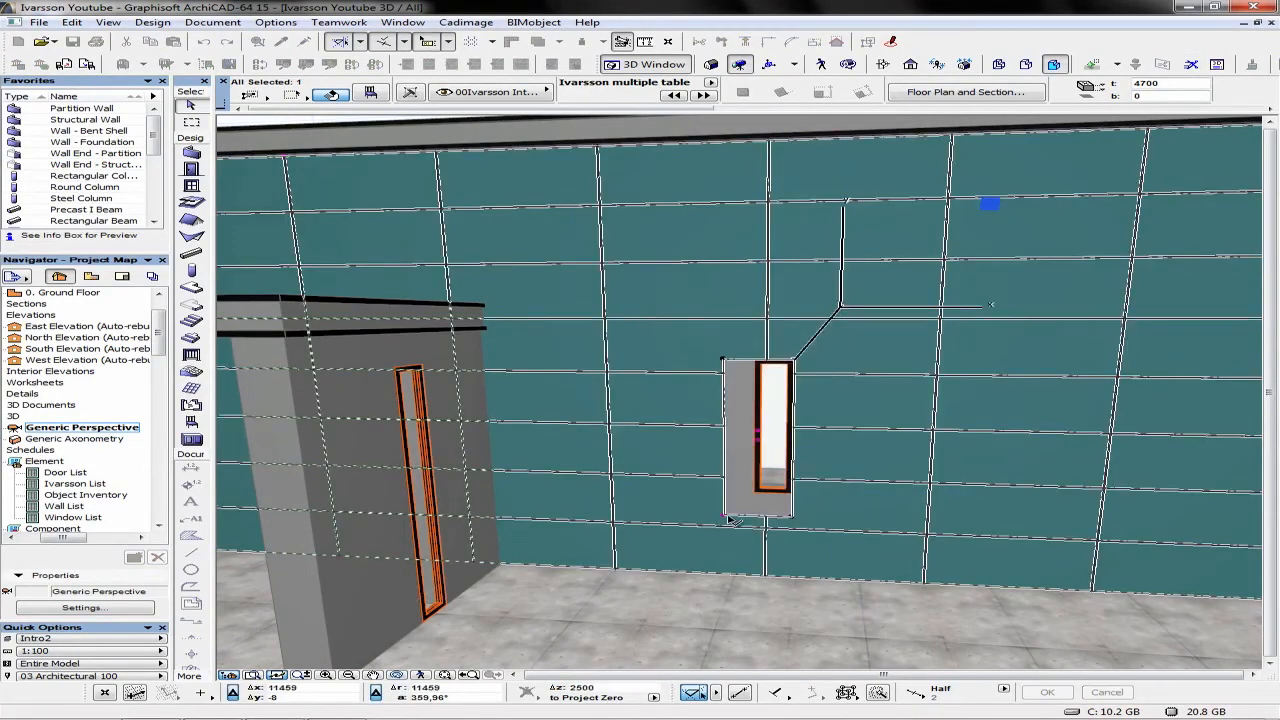
{"action": "left_click", "coordinate": [724, 516]}
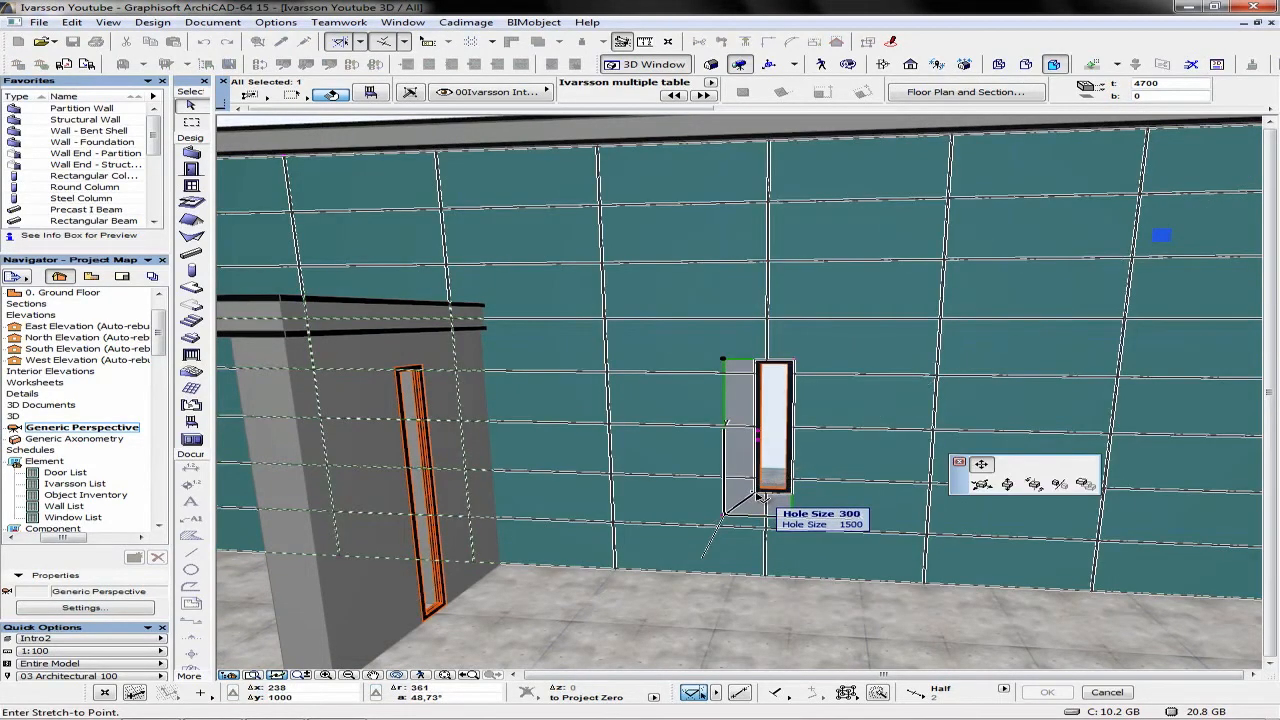
{"action": "left_click", "coordinate": [760, 494]}
- Add a second hole to the panel grid and place it over the wide window above the entrance canopy
{"action": "scroll", "coordinate": [625, 436], "scroll_direction": "down", "scroll_amount": 1}
{"action": "middle_click_drag", "start_coordinate": [600, 431], "coordinate": [400, 444]}
{"action": "left_click", "coordinate": [387, 458]}
{"action": "middle_click_drag", "start_coordinate": [968, 465], "coordinate": [306, 520]}
{"action": "left_click", "coordinate": [357, 364]}
{"action": "middle_click_drag", "start_coordinate": [458, 370], "coordinate": [832, 391]}
{"action": "scroll", "coordinate": [790, 462], "scroll_direction": "up", "scroll_amount": 2}
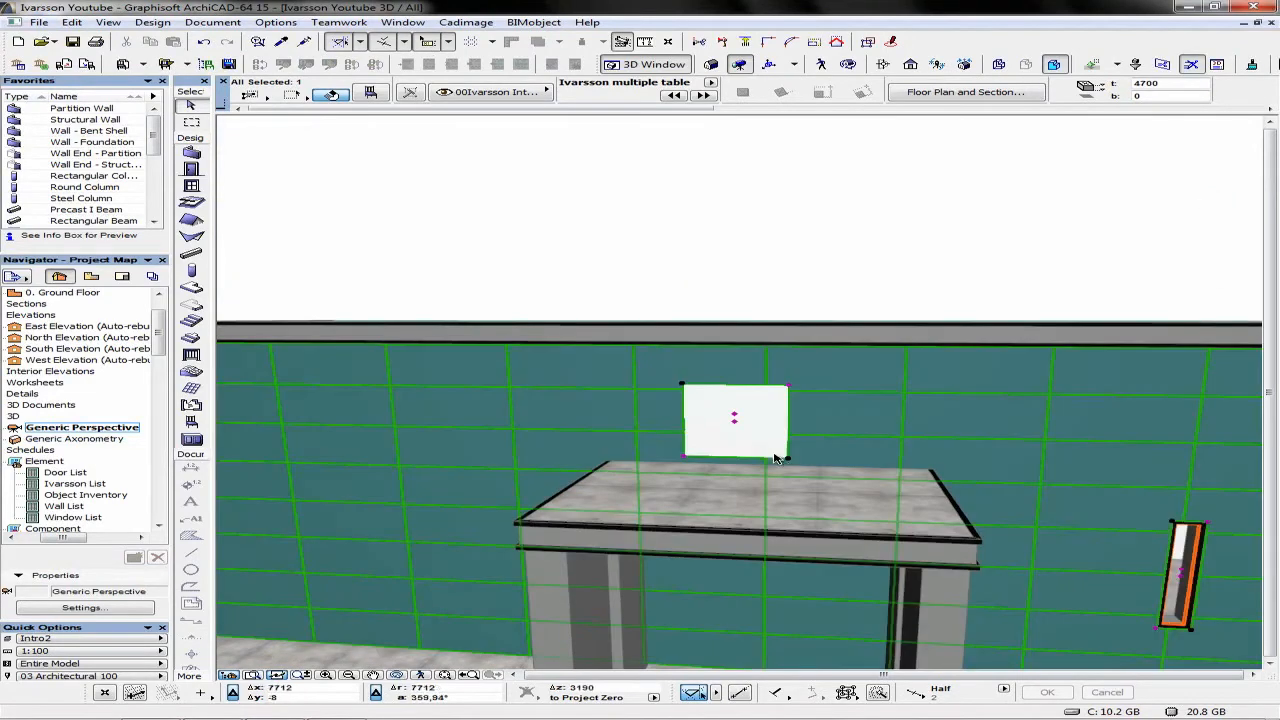
- Stretch the corners of the hole above the canopy until the opening fits the wide window's frame
{"action": "left_click", "coordinate": [687, 459]}
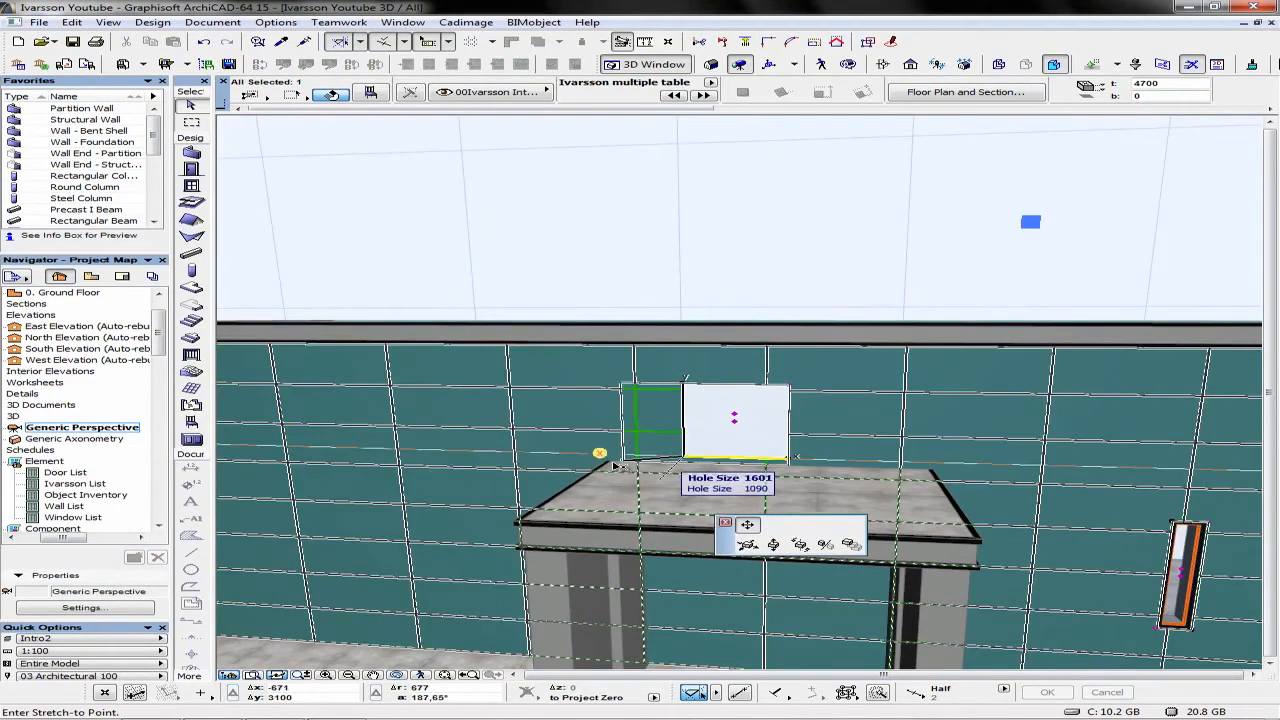
{"action": "left_click", "coordinate": [613, 459]}
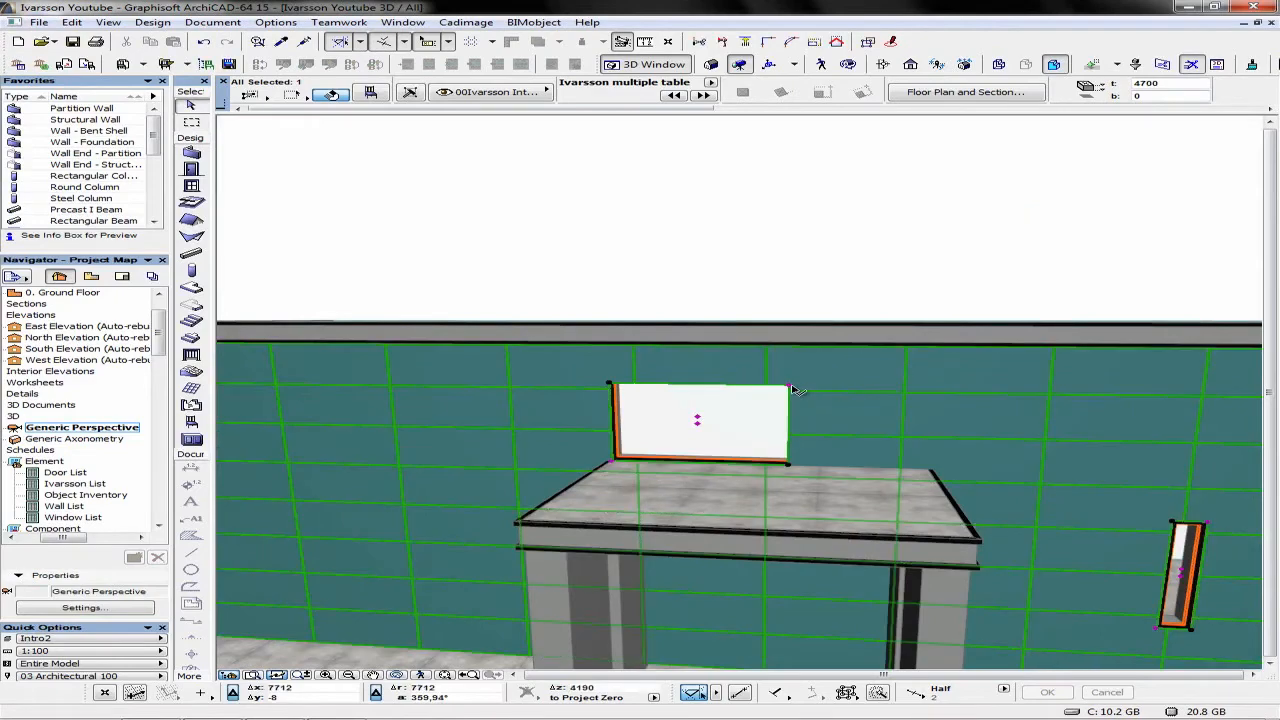
{"action": "left_click", "coordinate": [790, 386]}
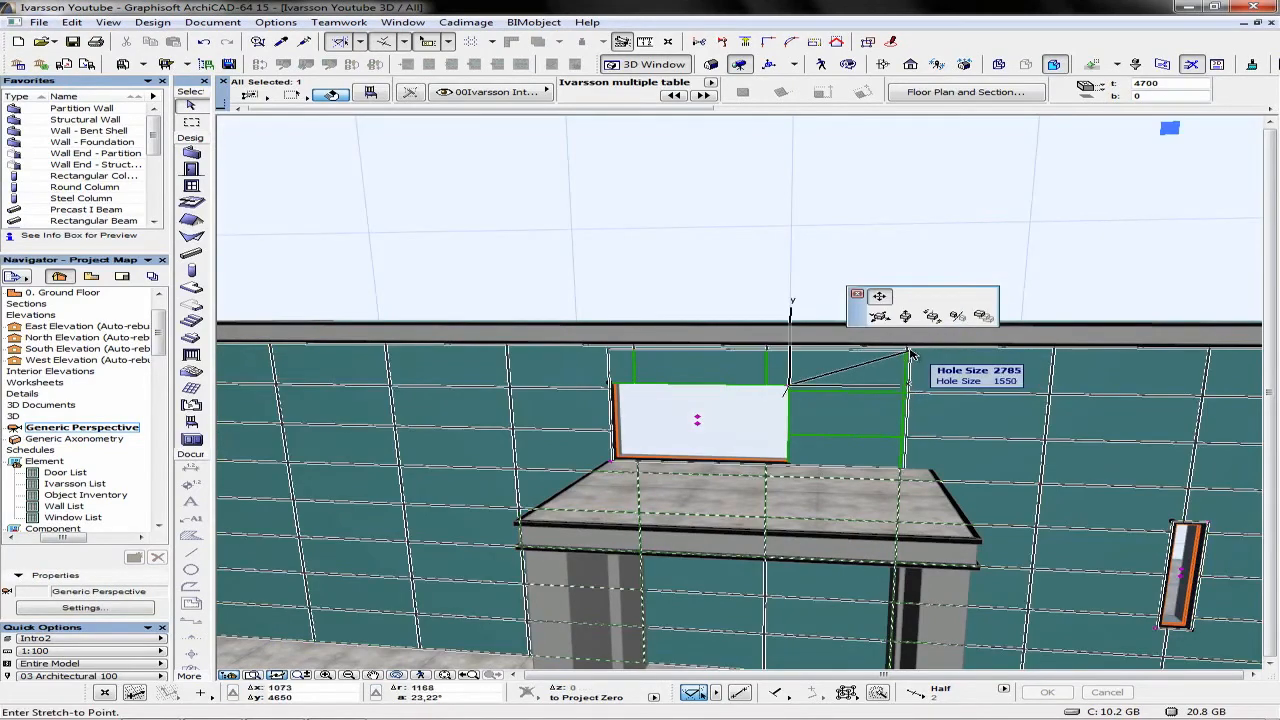
{"action": "left_click", "coordinate": [908, 353]}
{"action": "middle_click_drag", "start_coordinate": [791, 466], "coordinate": [920, 443]}
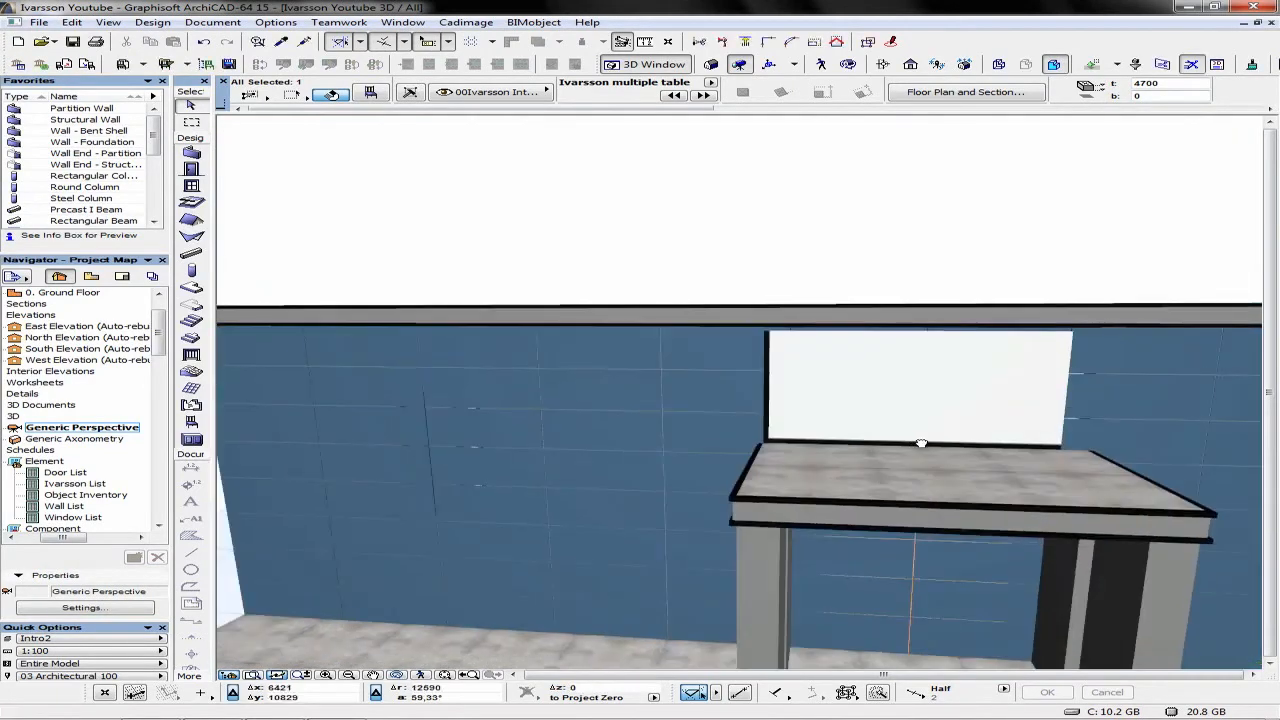
{"action": "left_click", "coordinate": [1075, 337]}
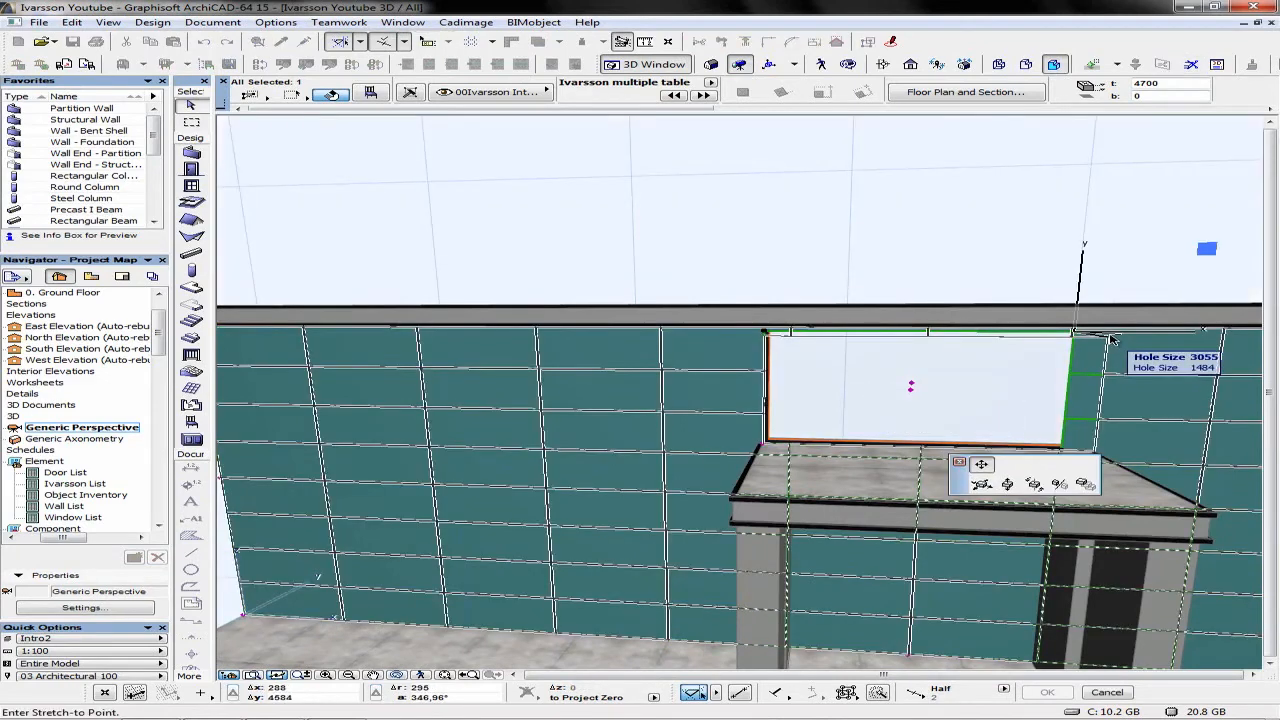
{"action": "left_click", "coordinate": [1105, 345]}
{"action": "scroll", "coordinate": [1045, 358], "scroll_direction": "up", "scroll_amount": 5}
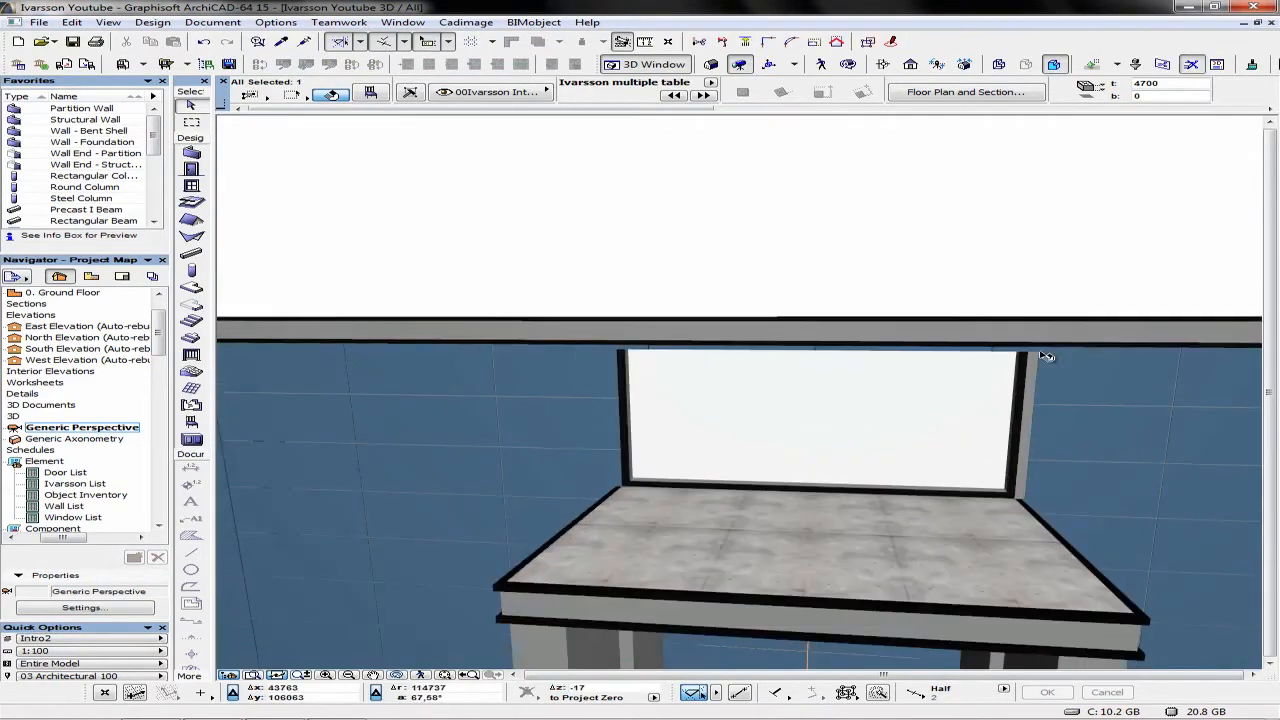
{"action": "left_click", "coordinate": [1035, 354]}
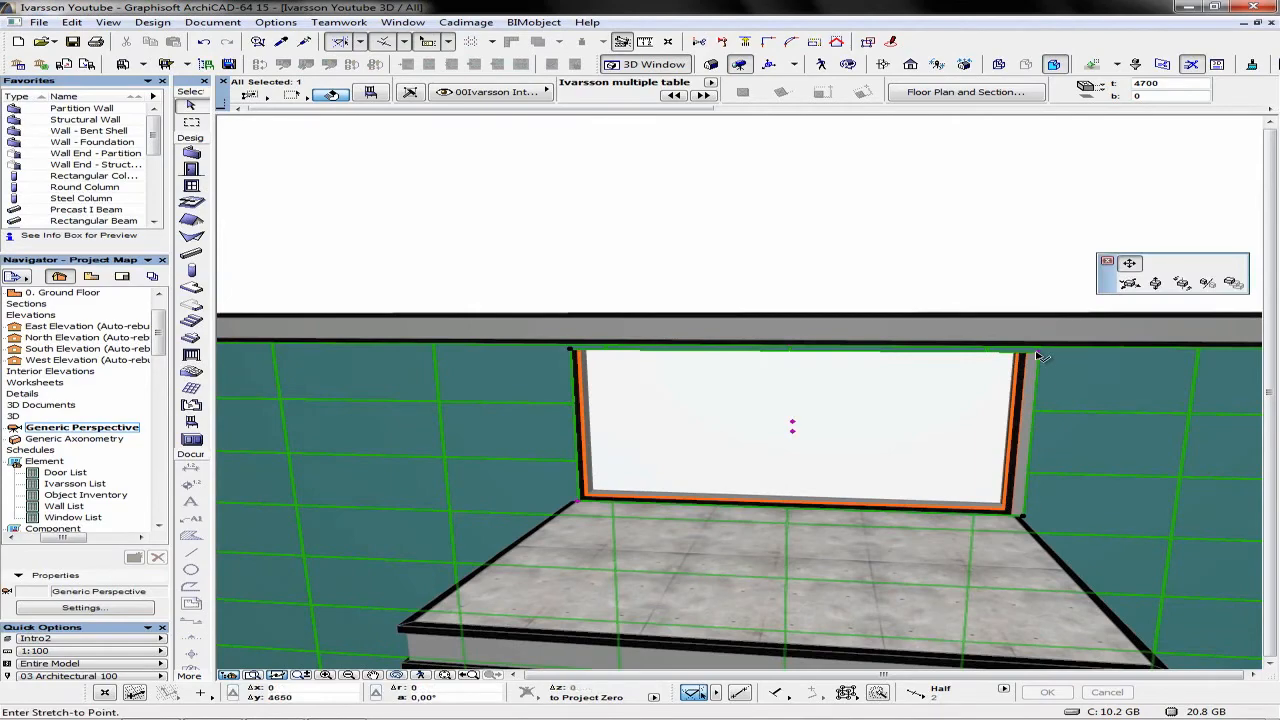
{"action": "left_click", "coordinate": [1029, 353]}
- Add a third hole to the panel grid and place it over the entrance door under the canopy
{"action": "scroll", "coordinate": [1024, 366], "scroll_direction": "down", "scroll_amount": 4}
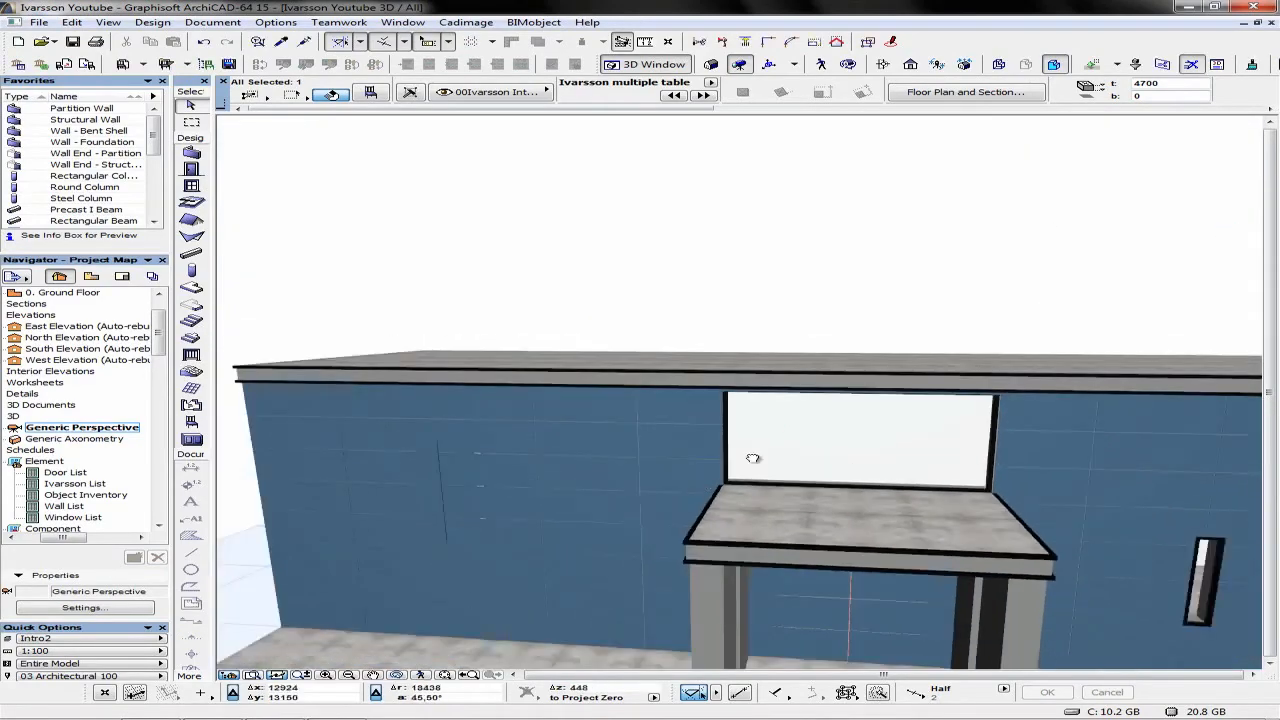
{"action": "middle_click_drag", "start_coordinate": [430, 555], "coordinate": [580, 465]}
{"action": "left_click", "coordinate": [349, 490]}
{"action": "middle_click_drag", "start_coordinate": [1038, 487], "coordinate": [882, 526]}
{"action": "left_click", "coordinate": [866, 543]}
{"action": "scroll", "coordinate": [880, 535], "scroll_direction": "up", "scroll_amount": 5}
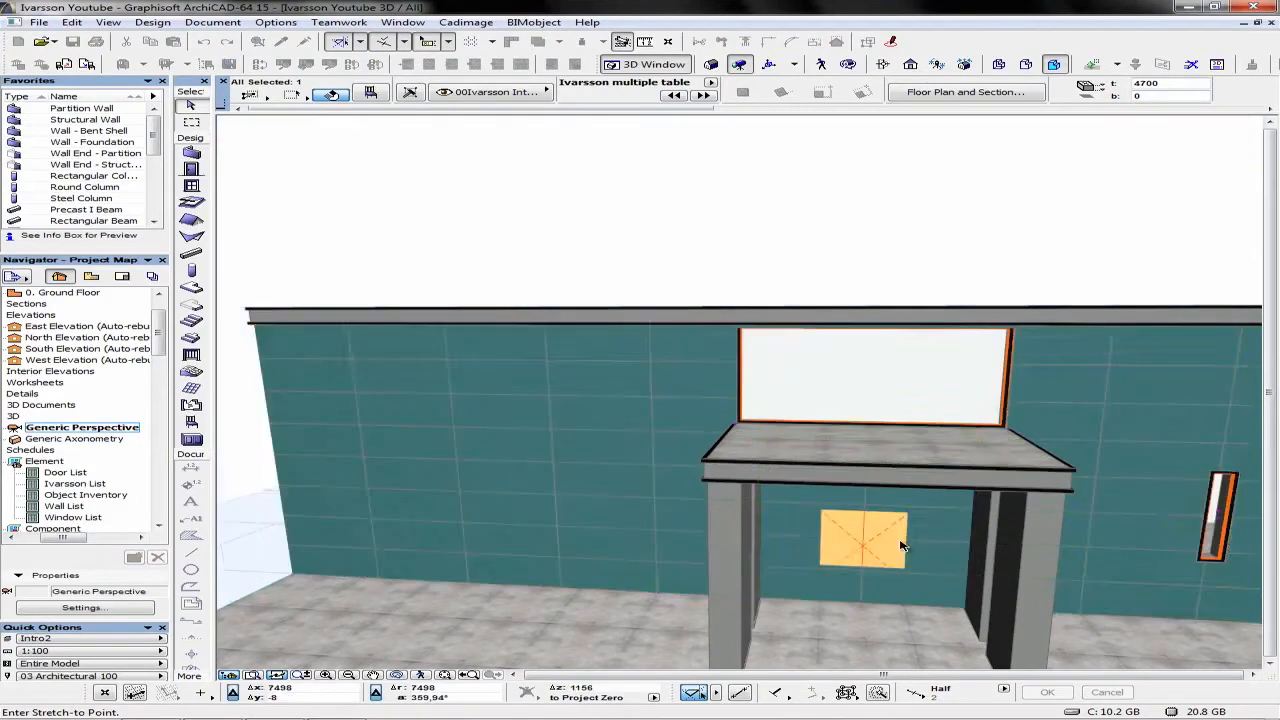
- Enlarge the hole under the canopy by stretching two opposite corners outward to expose the entrance door
{"action": "left_click", "coordinate": [910, 509]}
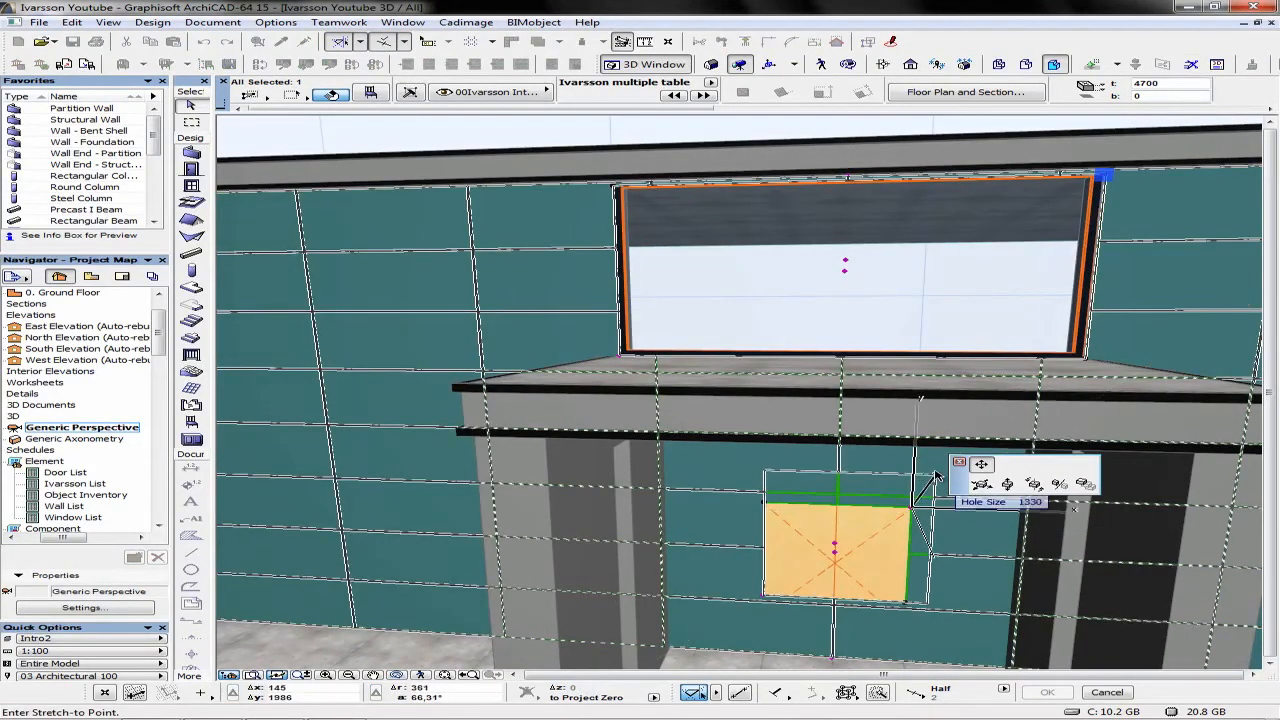
{"action": "left_click", "coordinate": [934, 466]}
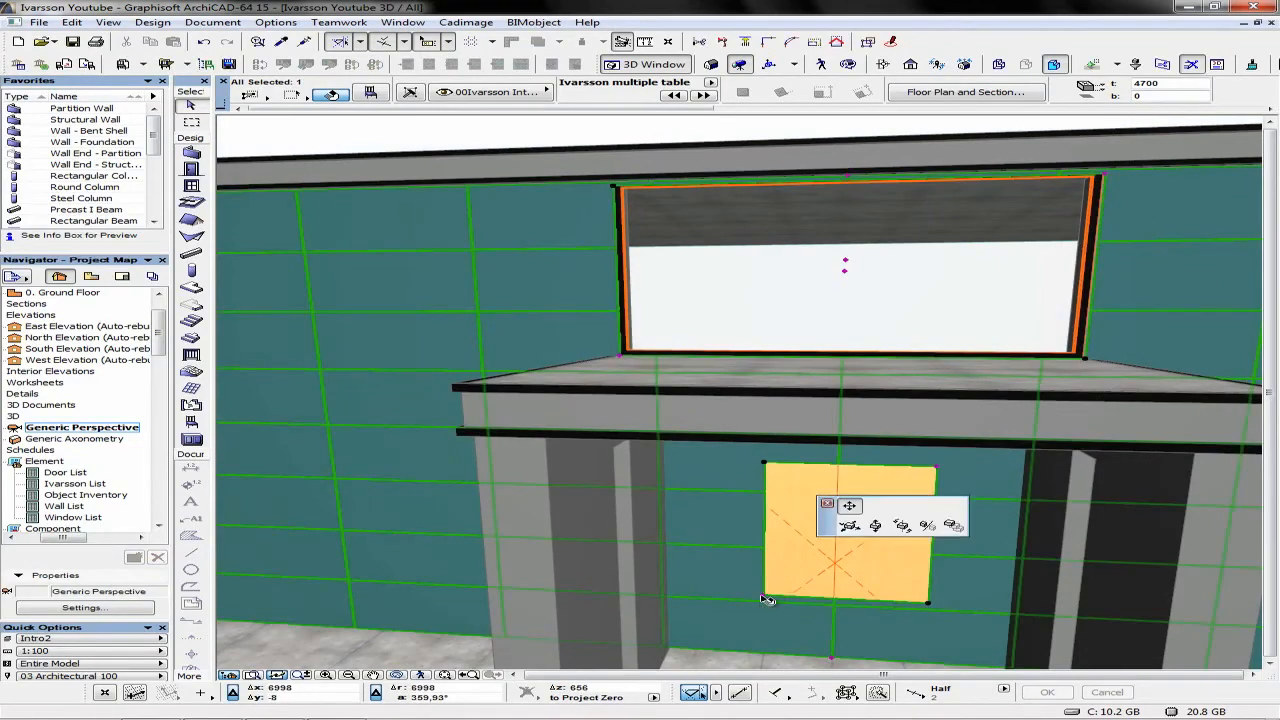
{"action": "left_click", "coordinate": [763, 598]}
{"action": "left_click", "coordinate": [695, 646]}
- Add another hole to the panel grid and place it over the pair of narrow windows near the wall's near end
{"action": "scroll", "coordinate": [801, 611], "scroll_direction": "down", "scroll_amount": 3}
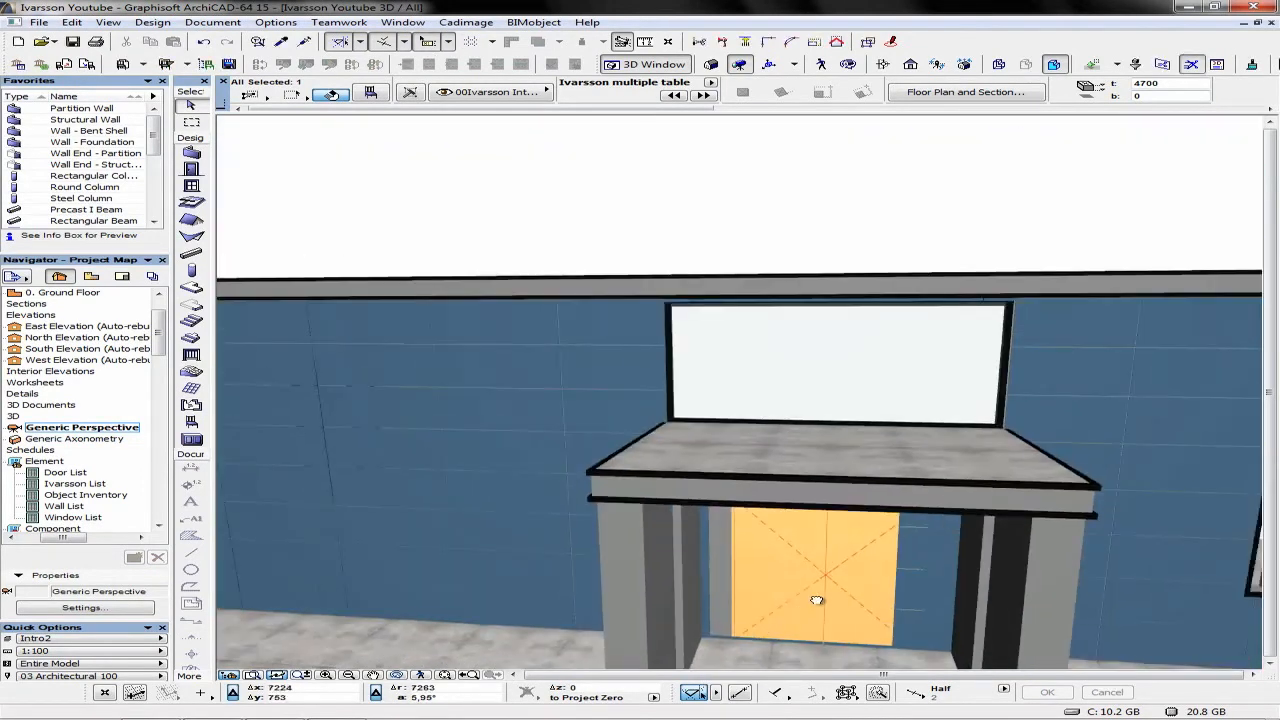
{"action": "middle_click_drag", "start_coordinate": [801, 611], "coordinate": [940, 526]}
{"action": "middle_click_drag", "start_coordinate": [575, 503], "coordinate": [926, 505]}
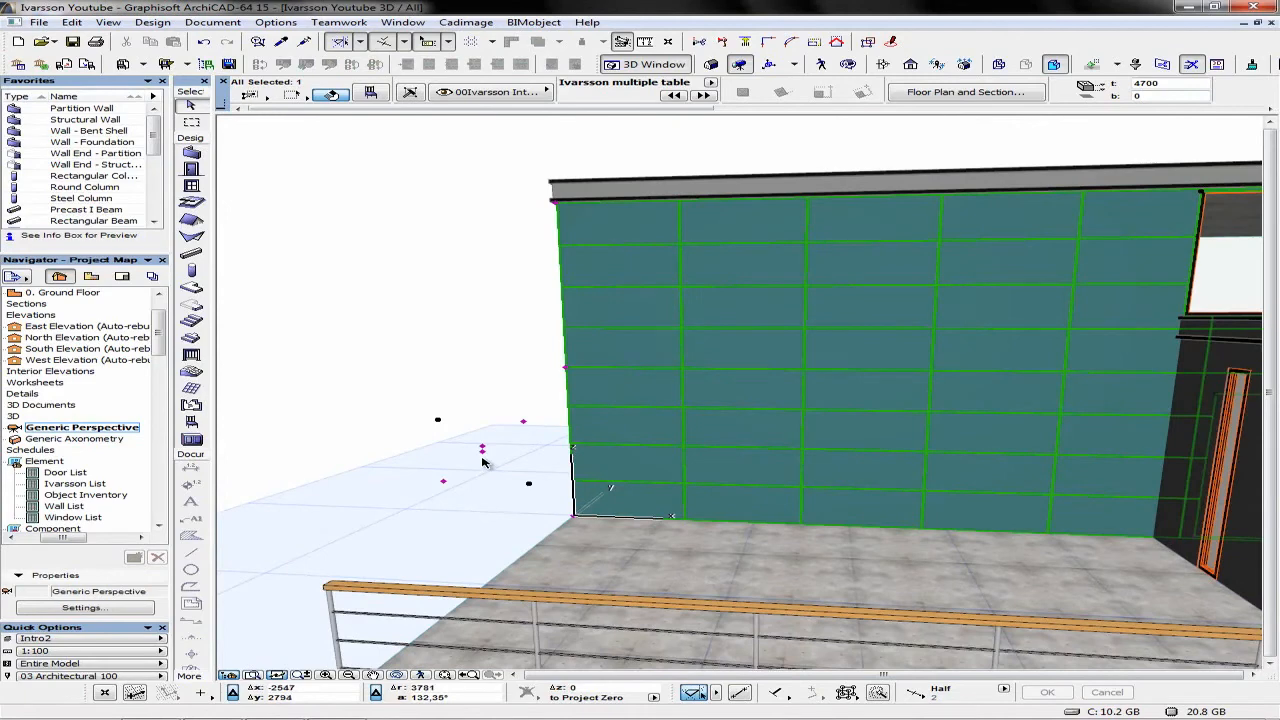
{"action": "left_click", "coordinate": [482, 450]}
{"action": "left_click", "coordinate": [858, 343]}
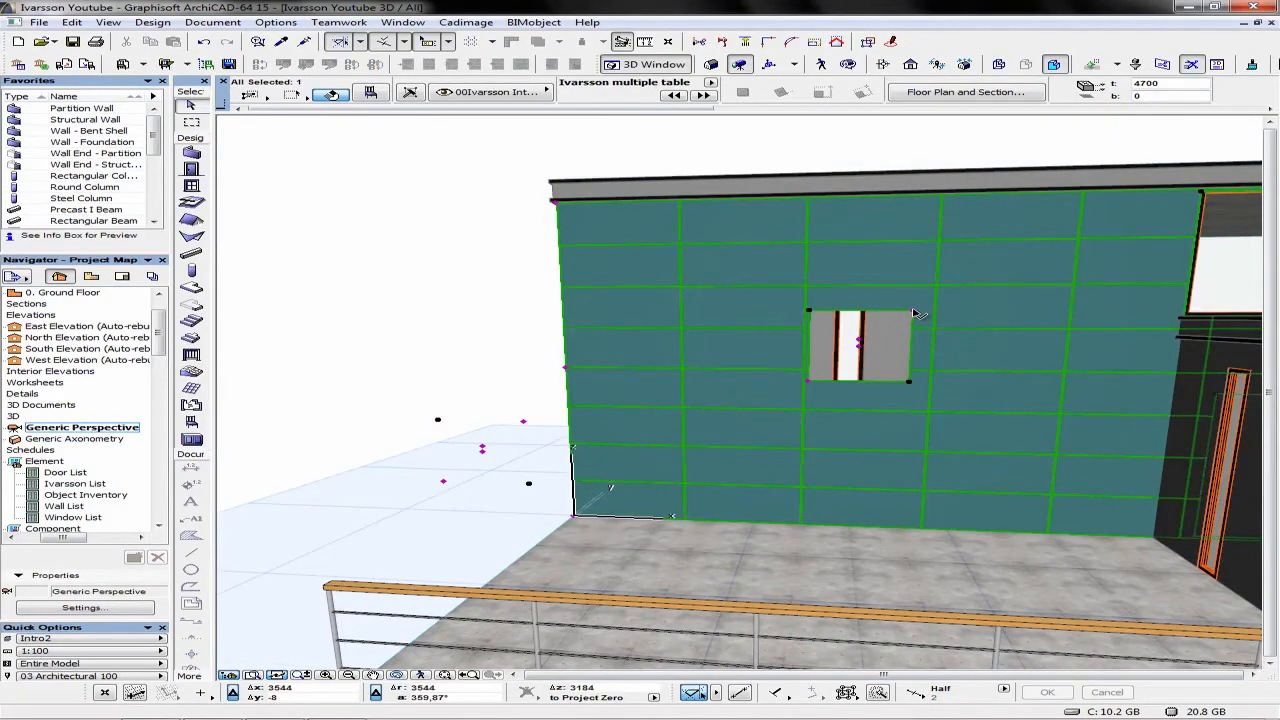
- Stretch the upper corner of the hole over the paired windows to make it taller and slightly narrower
{"action": "left_click", "coordinate": [912, 311]}
{"action": "left_click", "coordinate": [902, 280]}
{"action": "left_click", "coordinate": [901, 332]}
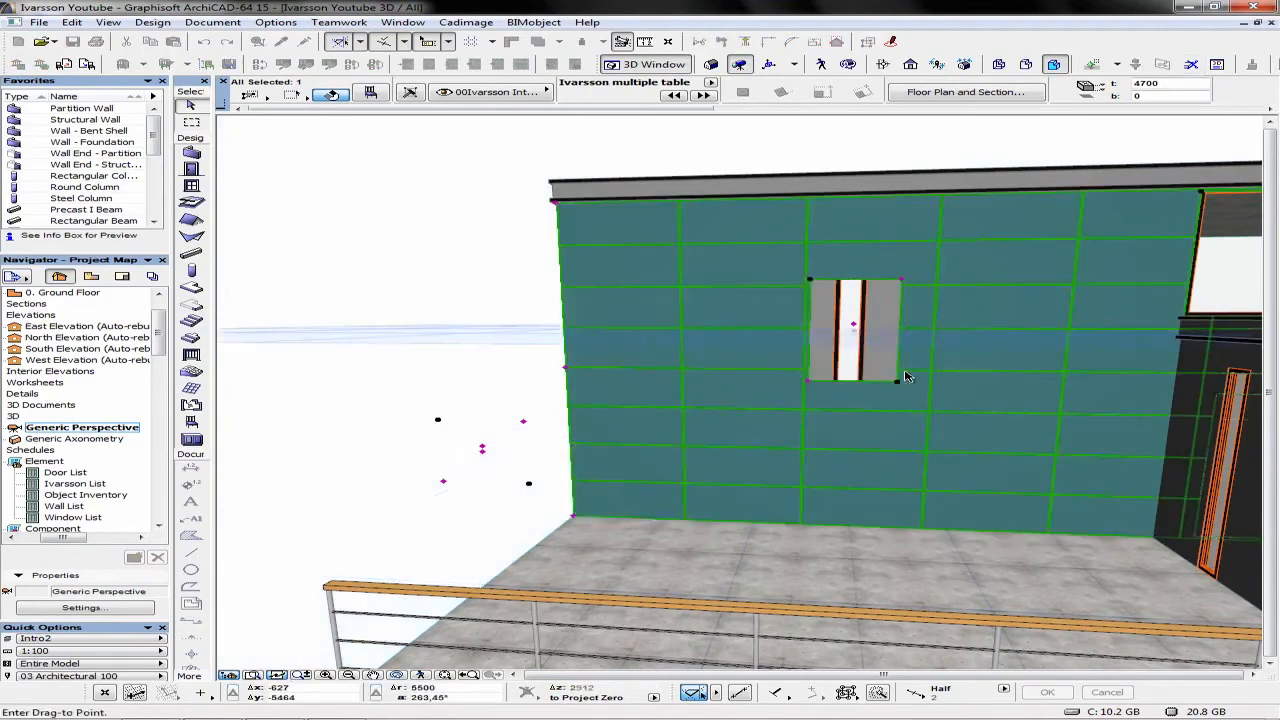
{"action": "scroll", "coordinate": [907, 376], "scroll_direction": "down", "scroll_amount": 1}
{"action": "middle_click_drag", "start_coordinate": [918, 376], "coordinate": [794, 374]}
{"action": "key", "text": "Escape"}
- Switch the layer combination to Multi and view the finished dark-clad facade in perspective
{"action": "middle_click_drag", "start_coordinate": [649, 437], "coordinate": [765, 422], "text": "shift"}
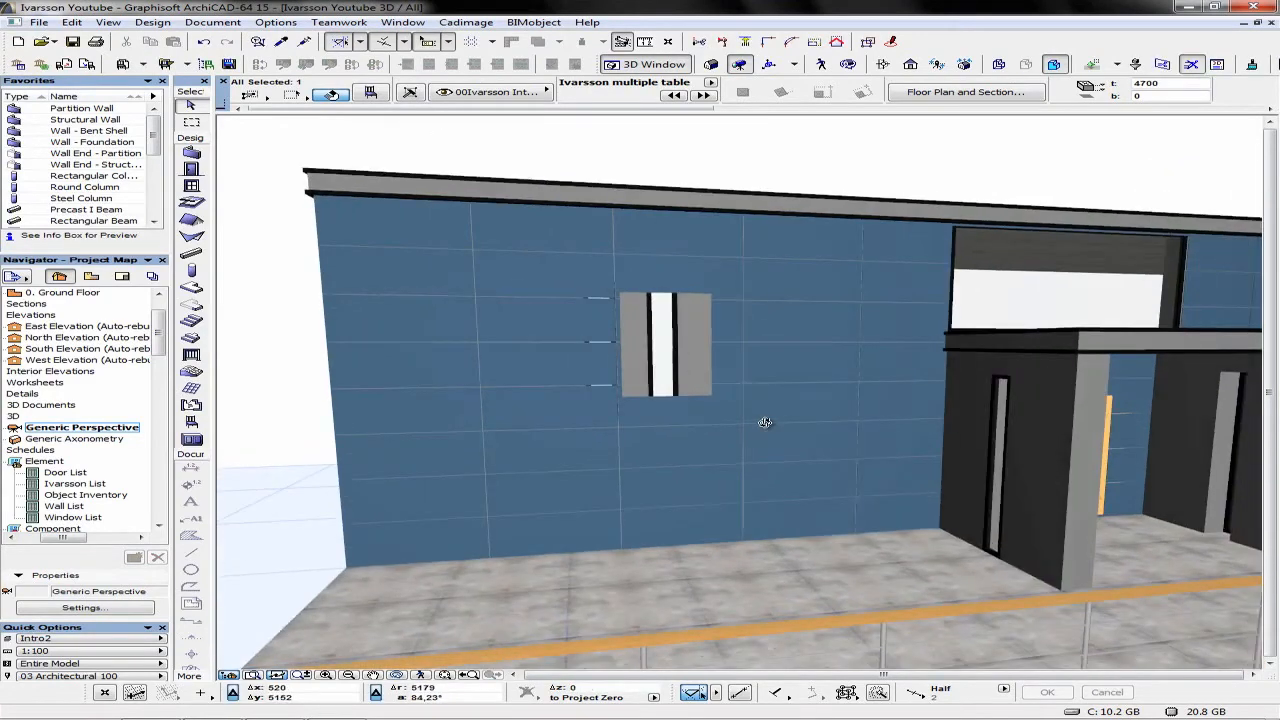
{"action": "scroll", "coordinate": [765, 422], "scroll_direction": "down", "scroll_amount": 2}
{"action": "left_click", "coordinate": [161, 639]}
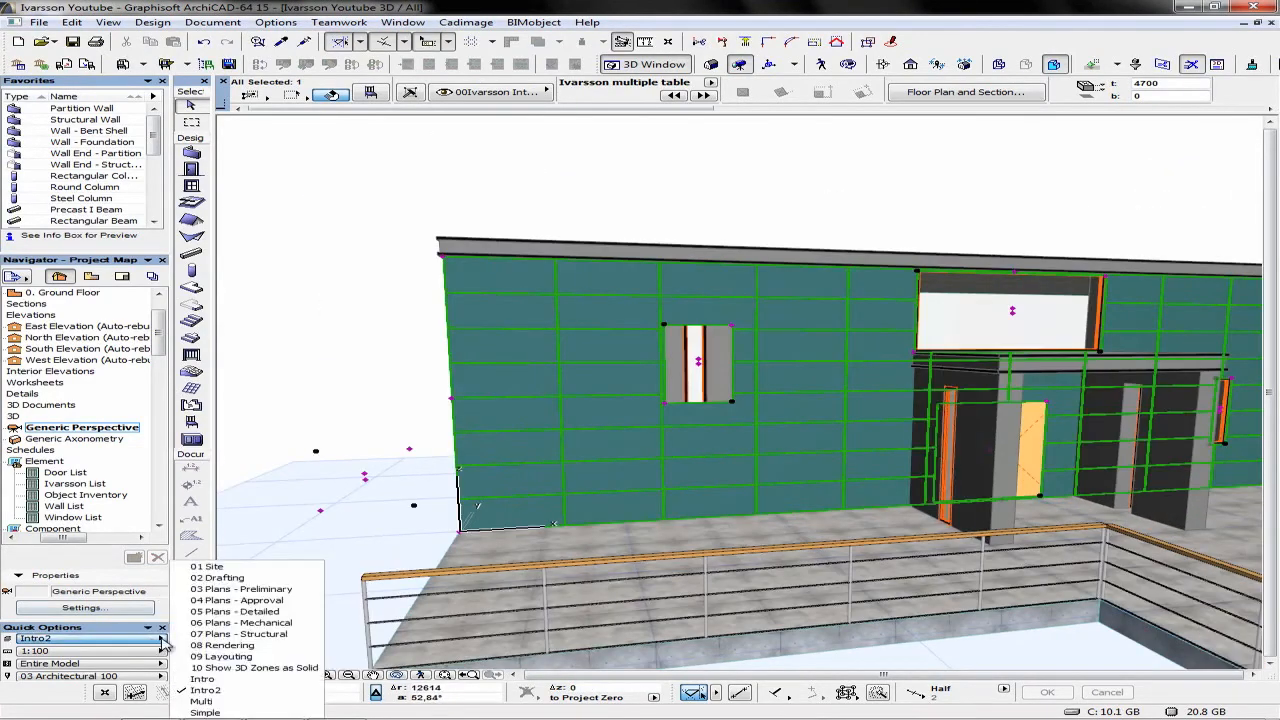
{"action": "left_click", "coordinate": [248, 706]}
{"action": "middle_click_drag", "start_coordinate": [700, 440], "coordinate": [807, 461], "text": "shift"}
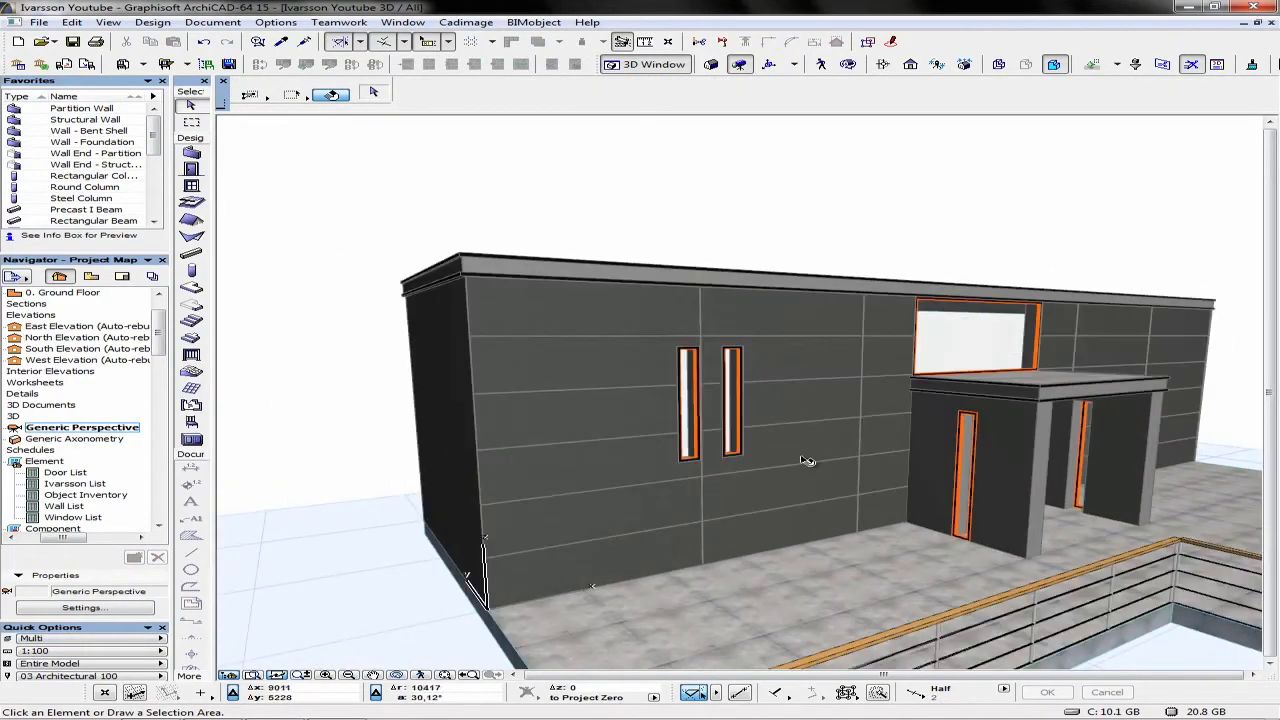
{"action": "middle_click_drag", "start_coordinate": [981, 223], "coordinate": [920, 220], "text": "shift"}
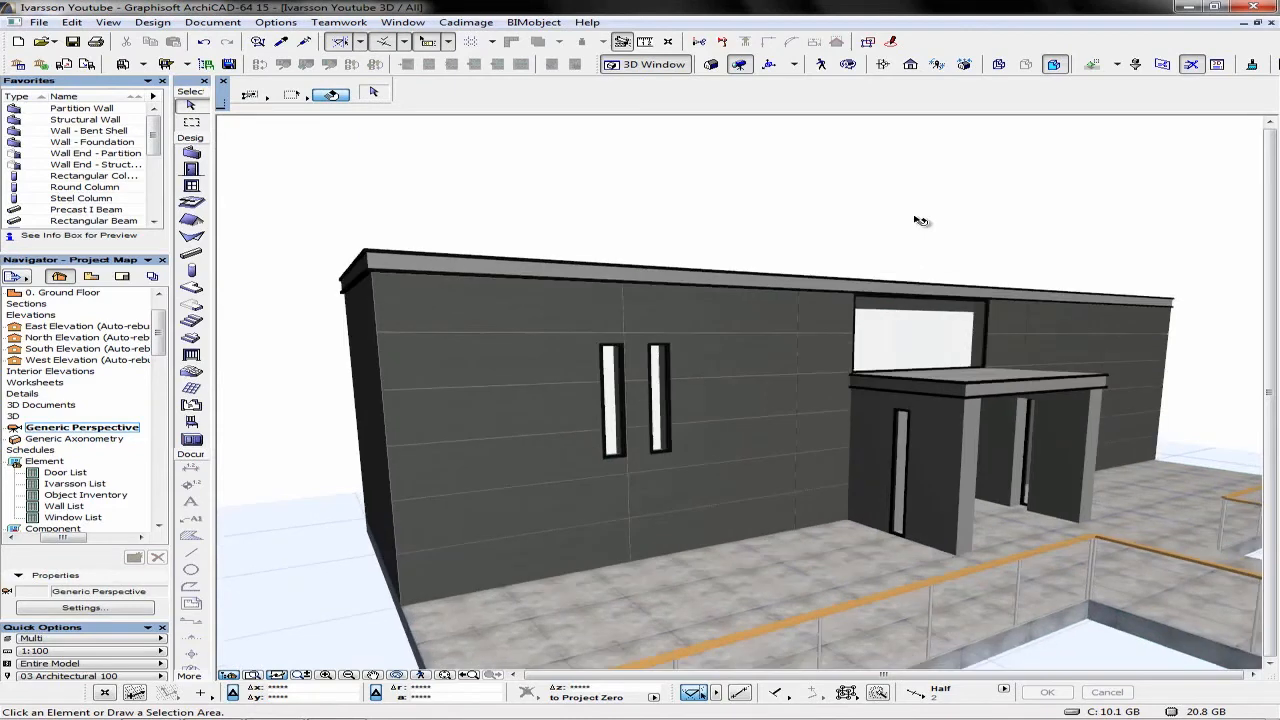